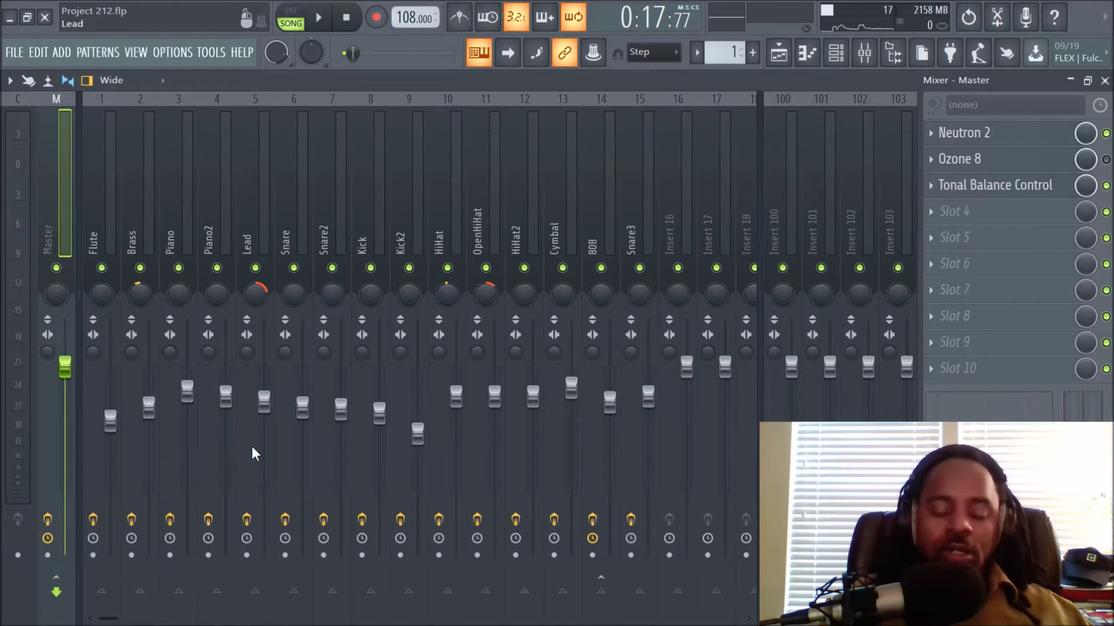
- Play the song arrangement from bar 9 in the playlist and look over all its tracks, stopping playback at the end
click(797, 62)
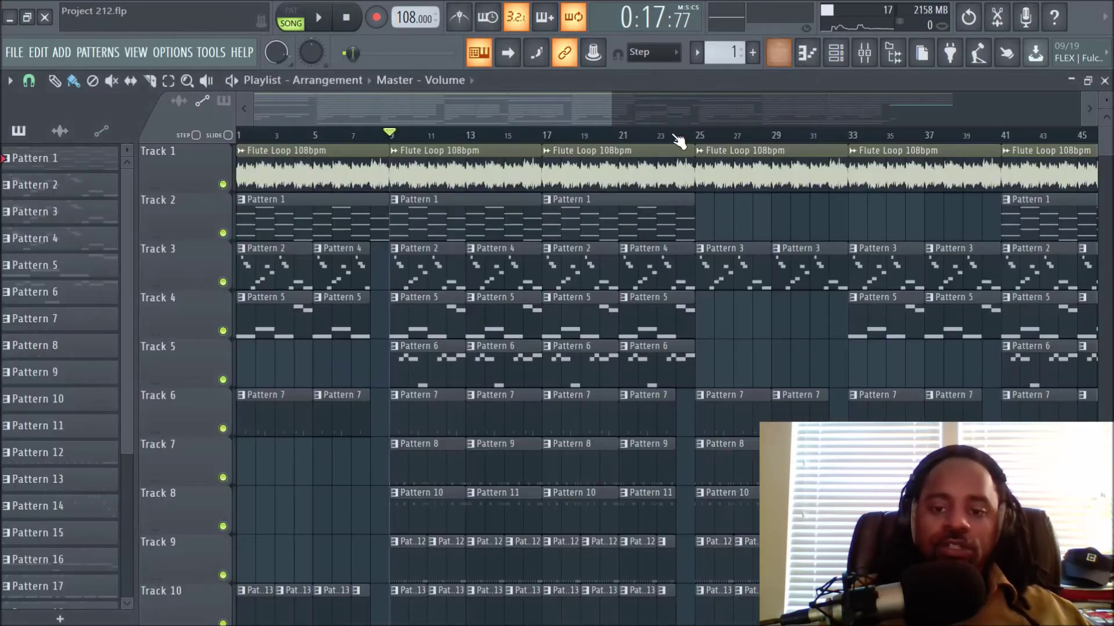
scroll(537, 148, down, 2)
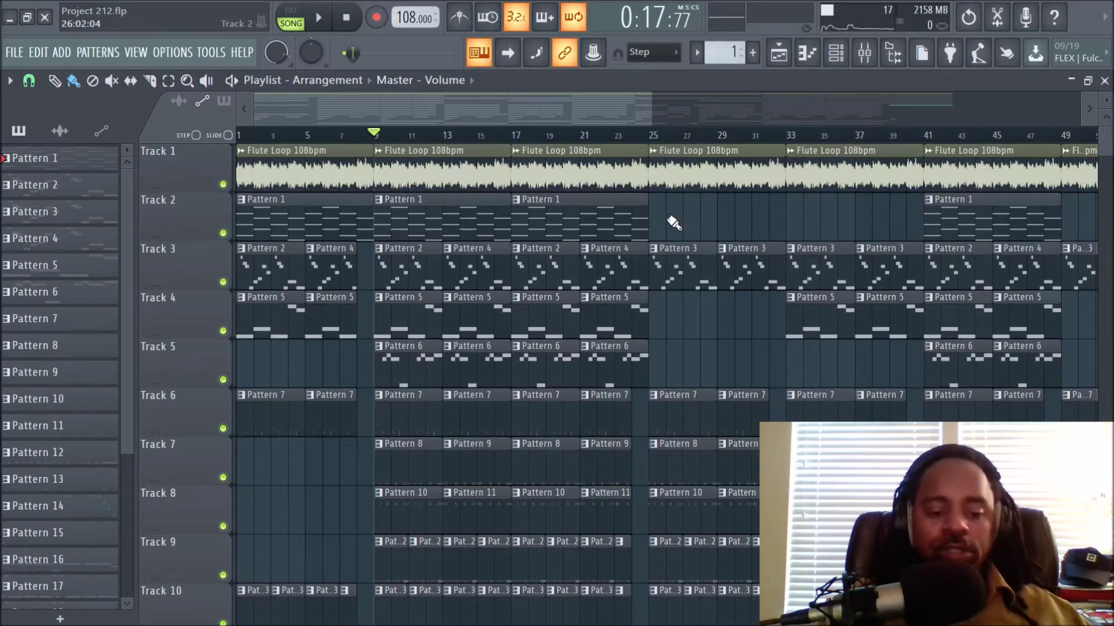
key(space)
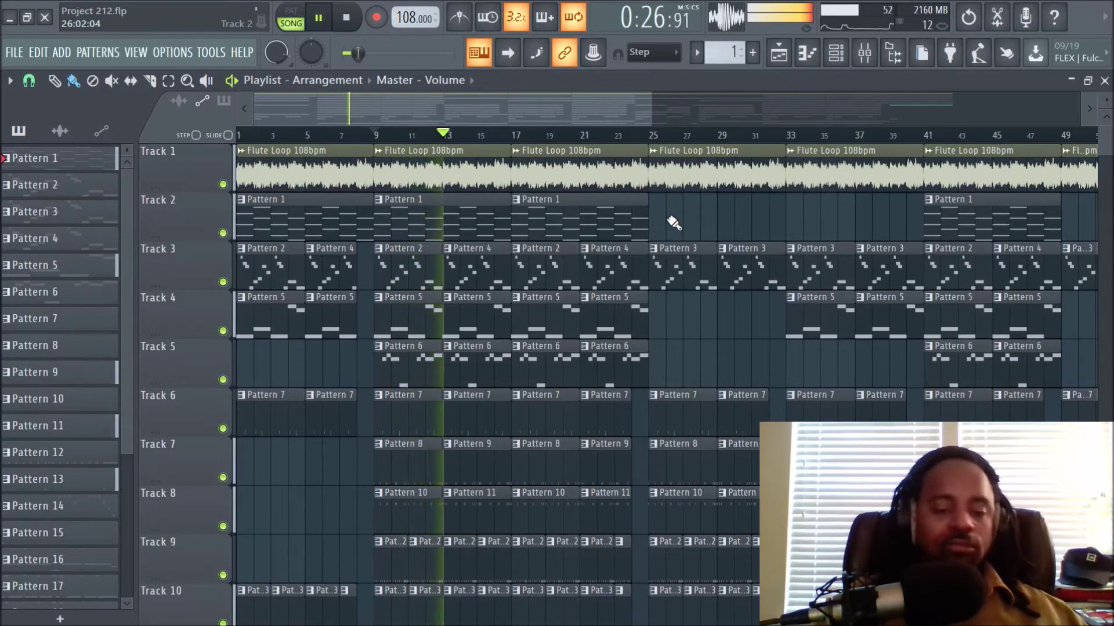
scroll(673, 224, down, 6)
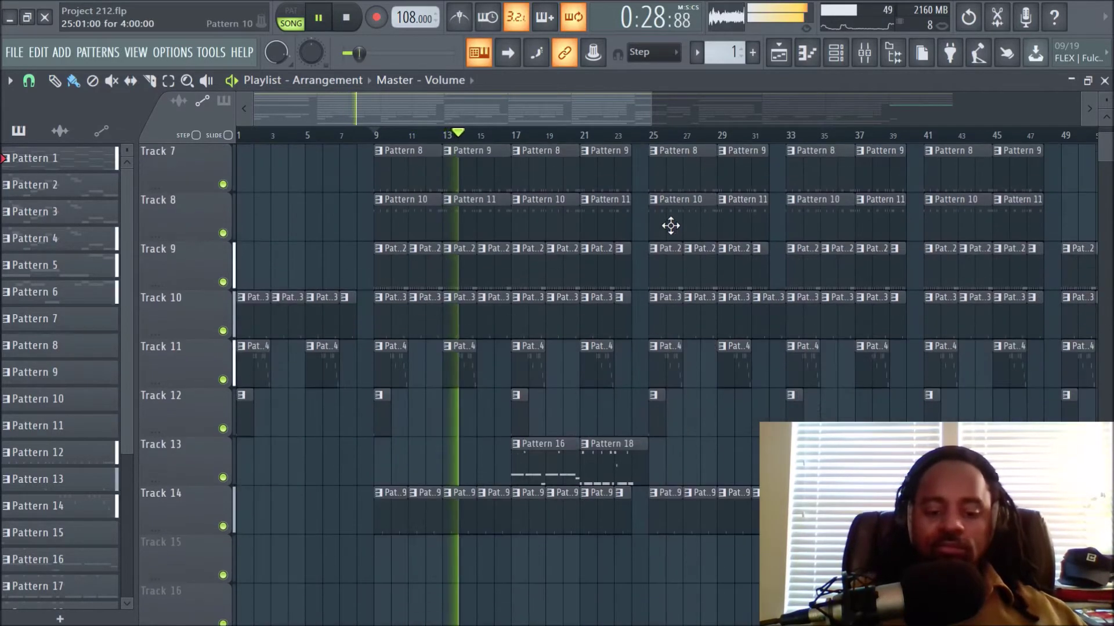
scroll(673, 221, up, 5)
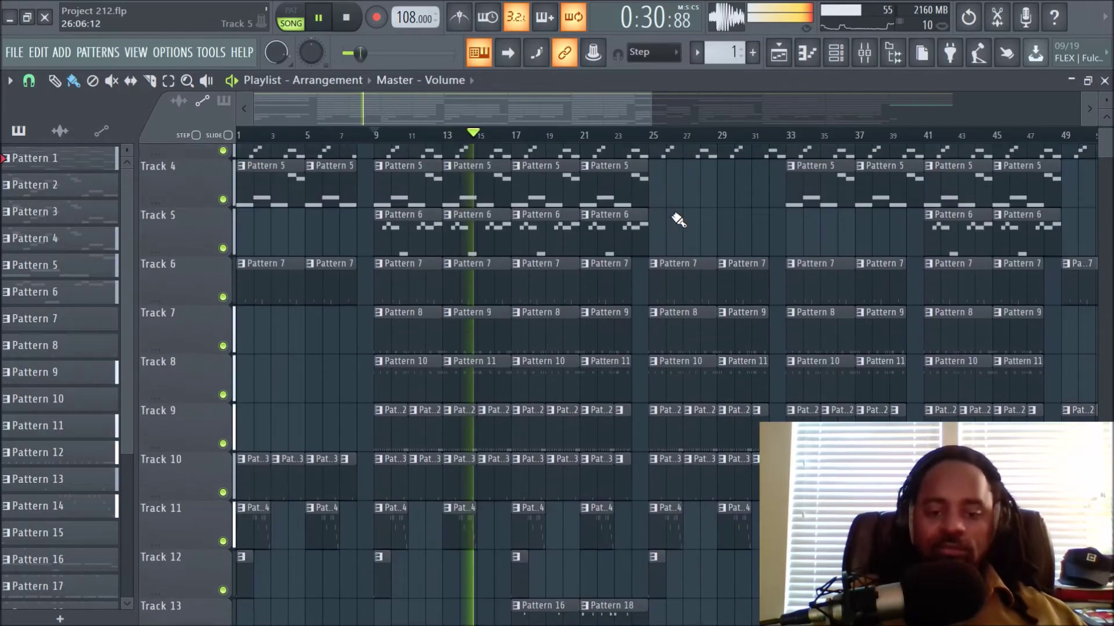
scroll(642, 159, up, 3)
scroll(657, 184, down, 2)
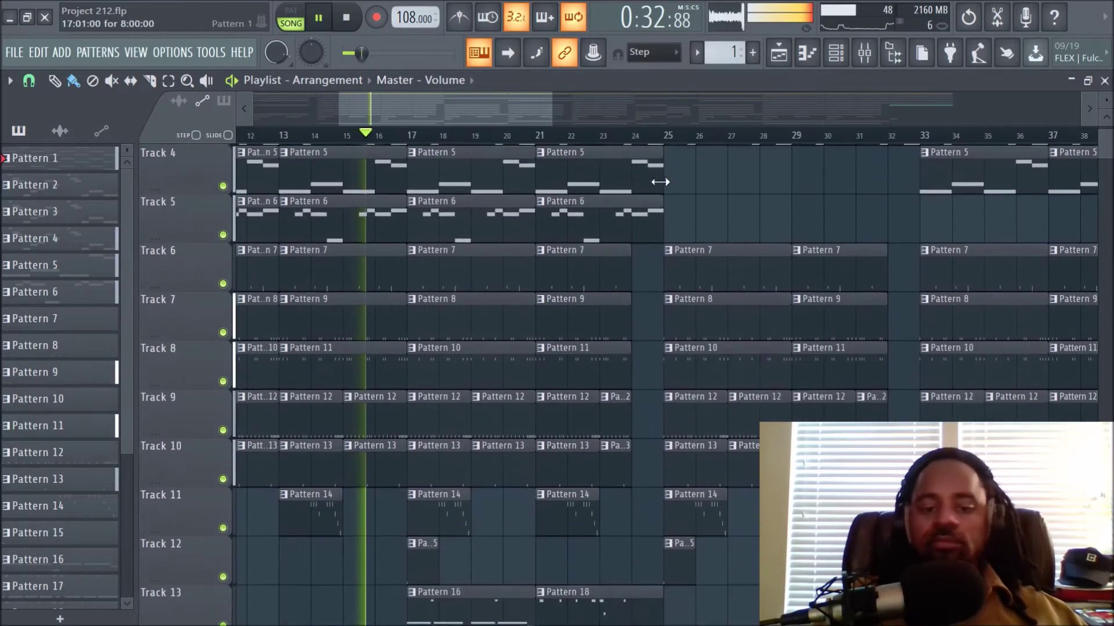
scroll(657, 184, down, 2)
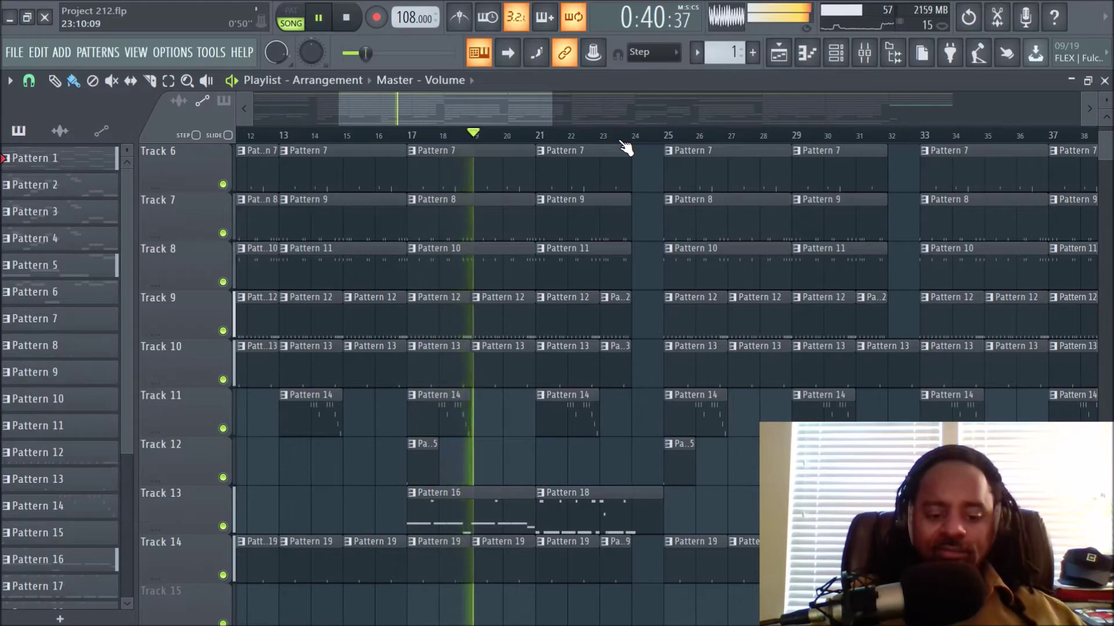
key(space)
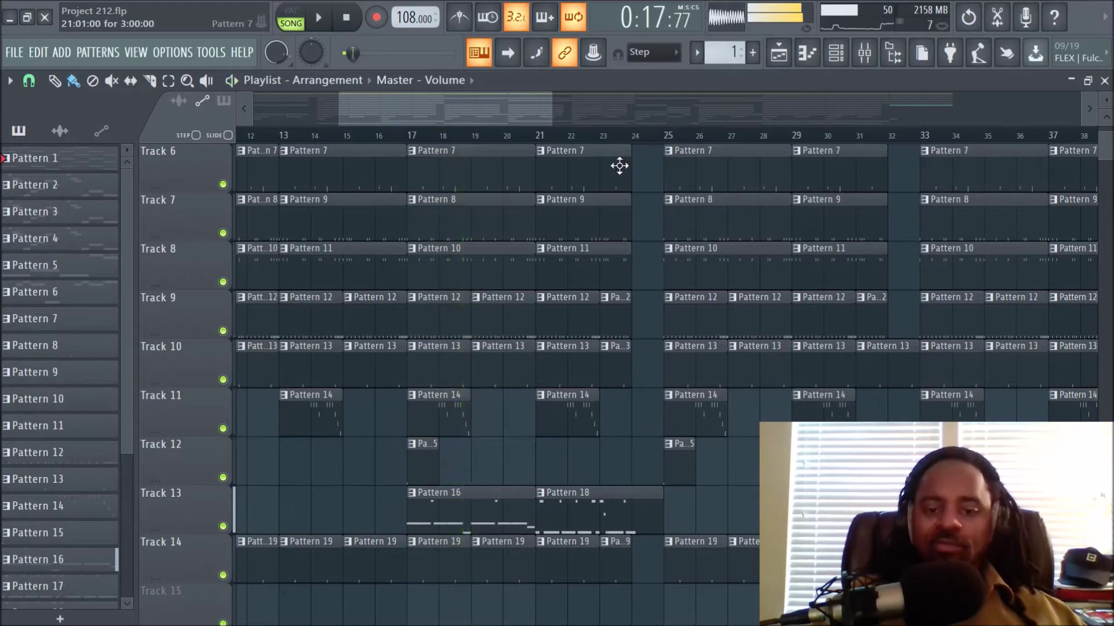
scroll(626, 150, down, 2)
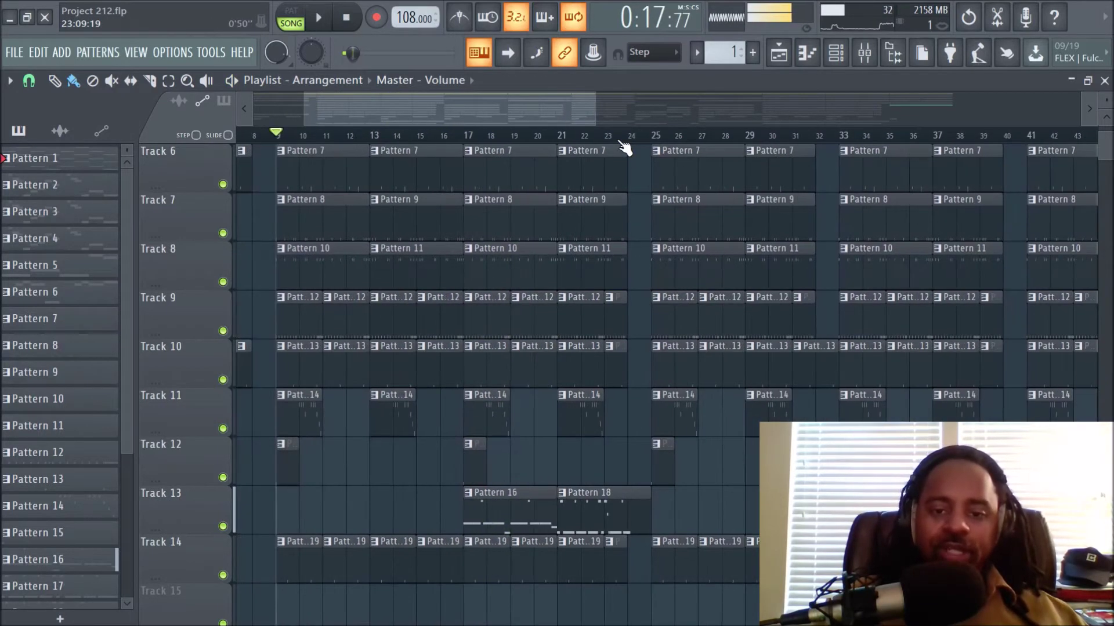
scroll(594, 216, up, 5)
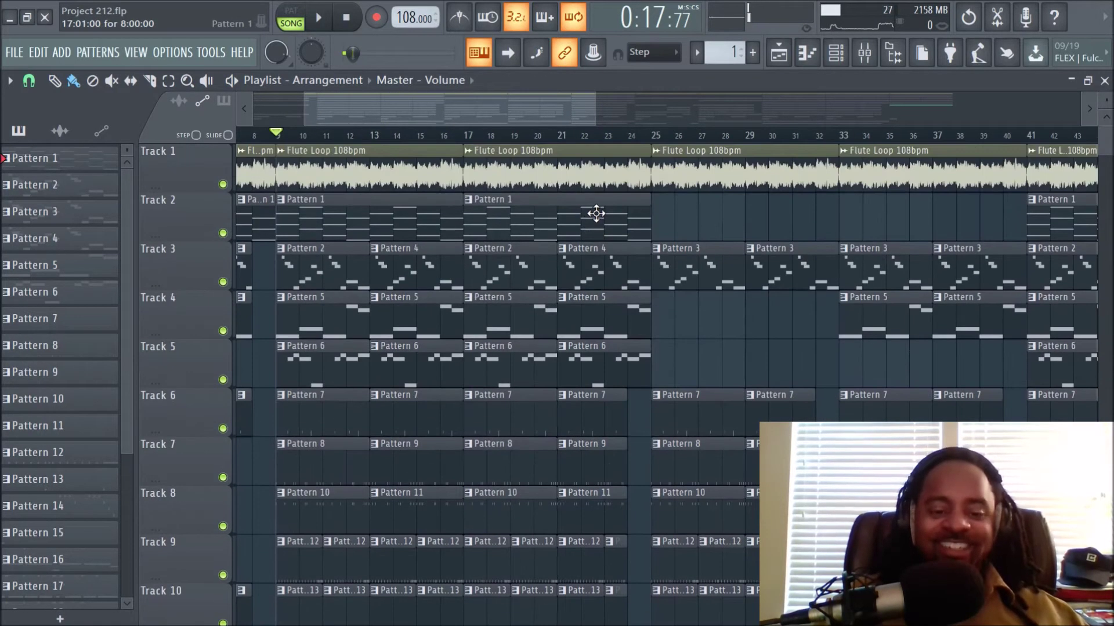
scroll(519, 148, down, 1)
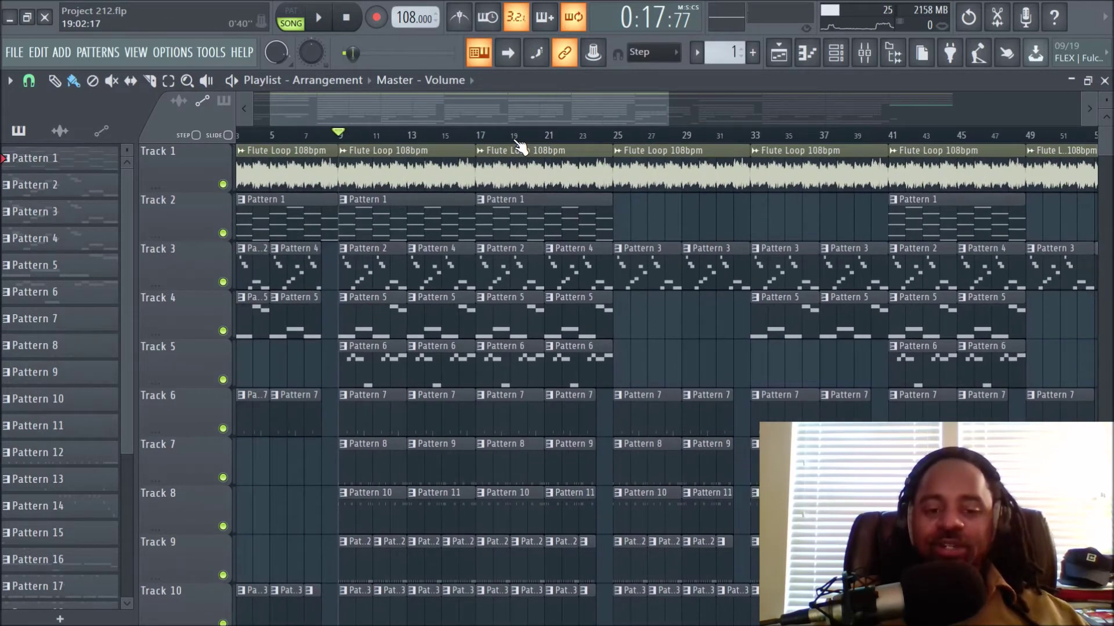
- Compare the playlist's pattern tracks with the mixer tracks and check the mixer track assignments in the channel rack
click(864, 53)
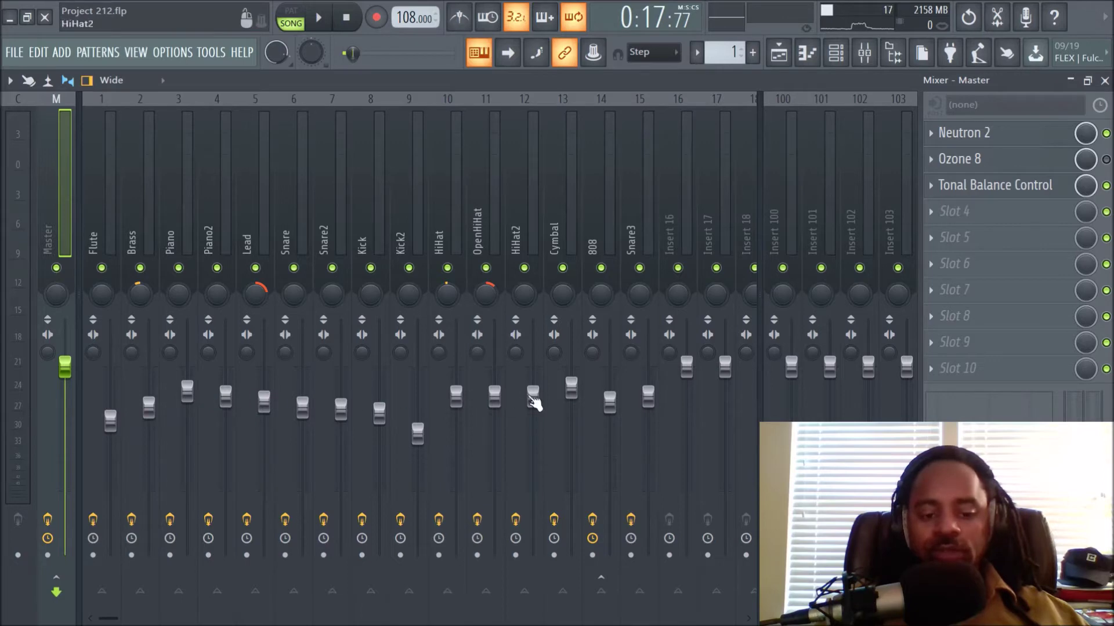
click(778, 53)
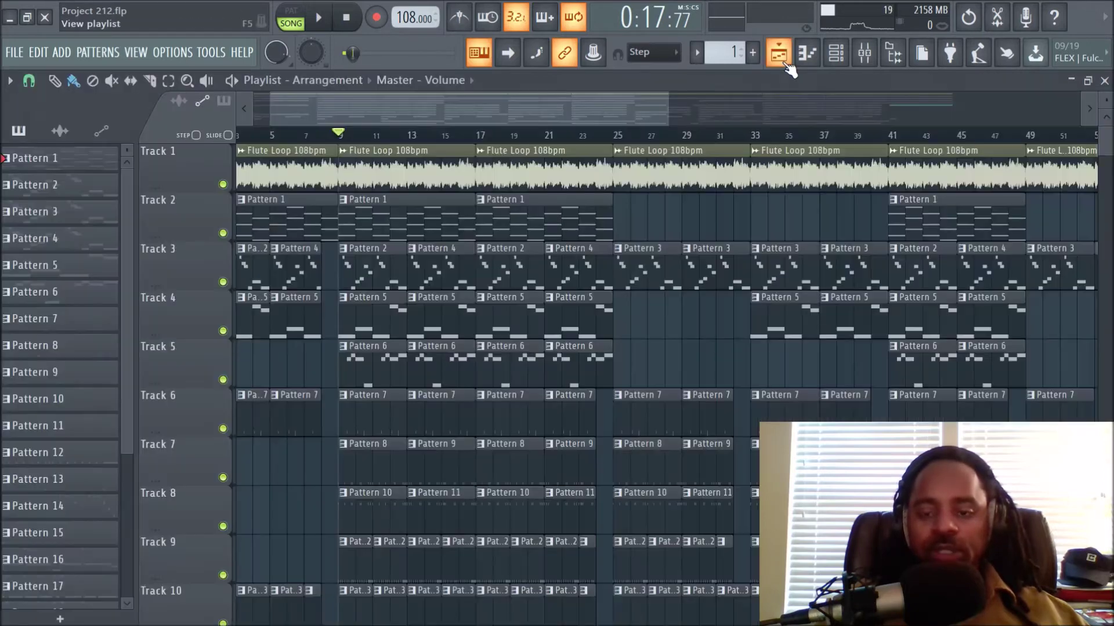
scroll(474, 307, down, 2)
scroll(470, 348, down, 3)
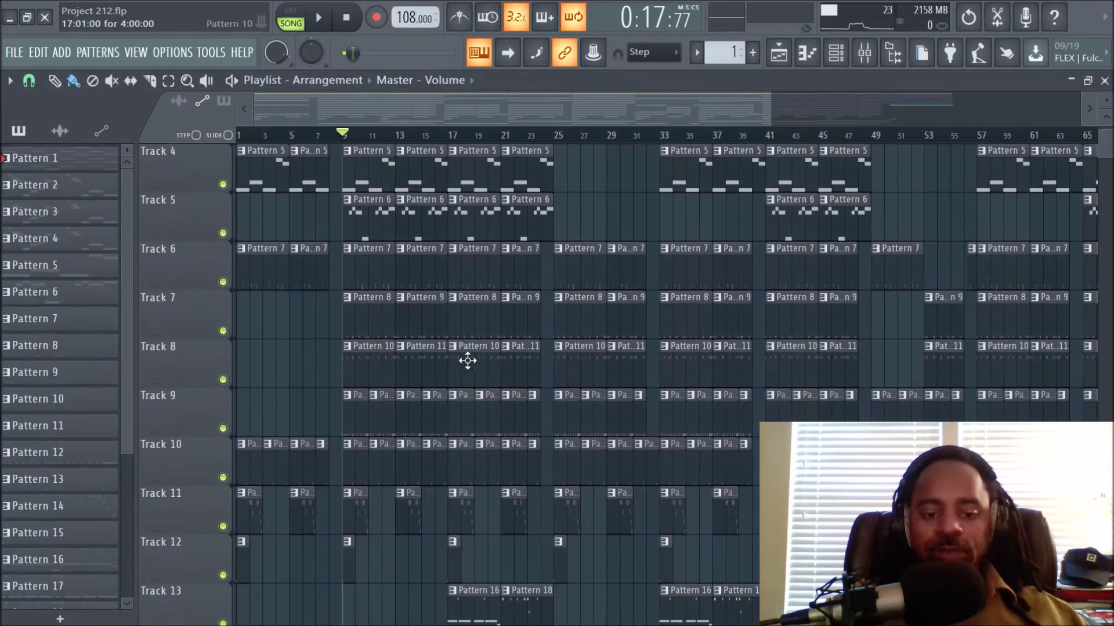
scroll(479, 406, up, 5)
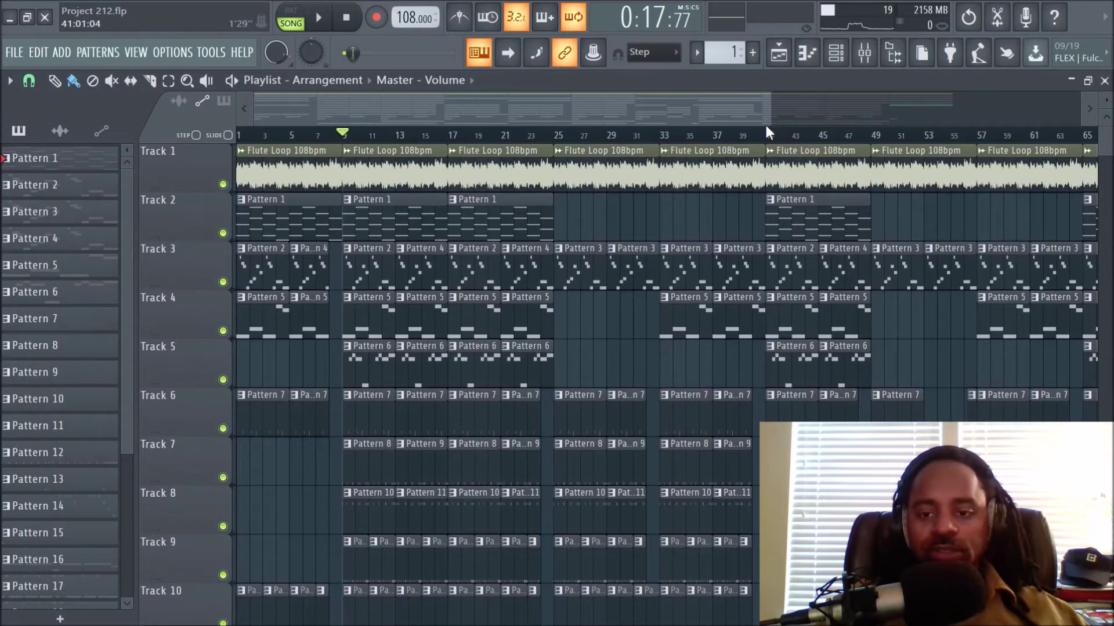
click(877, 56)
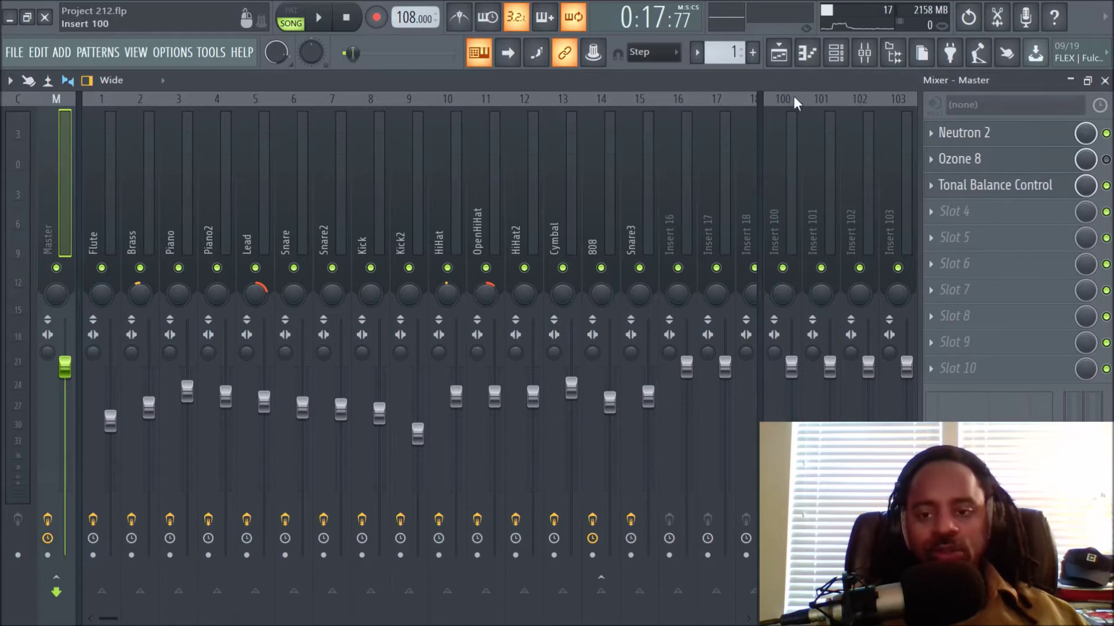
click(835, 52)
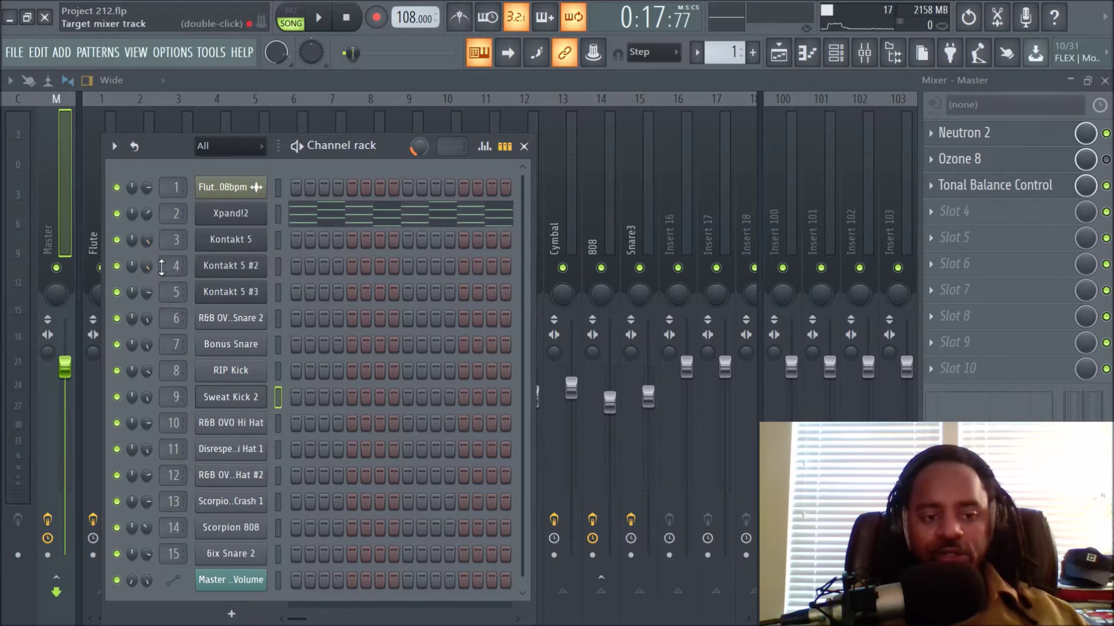
click(524, 147)
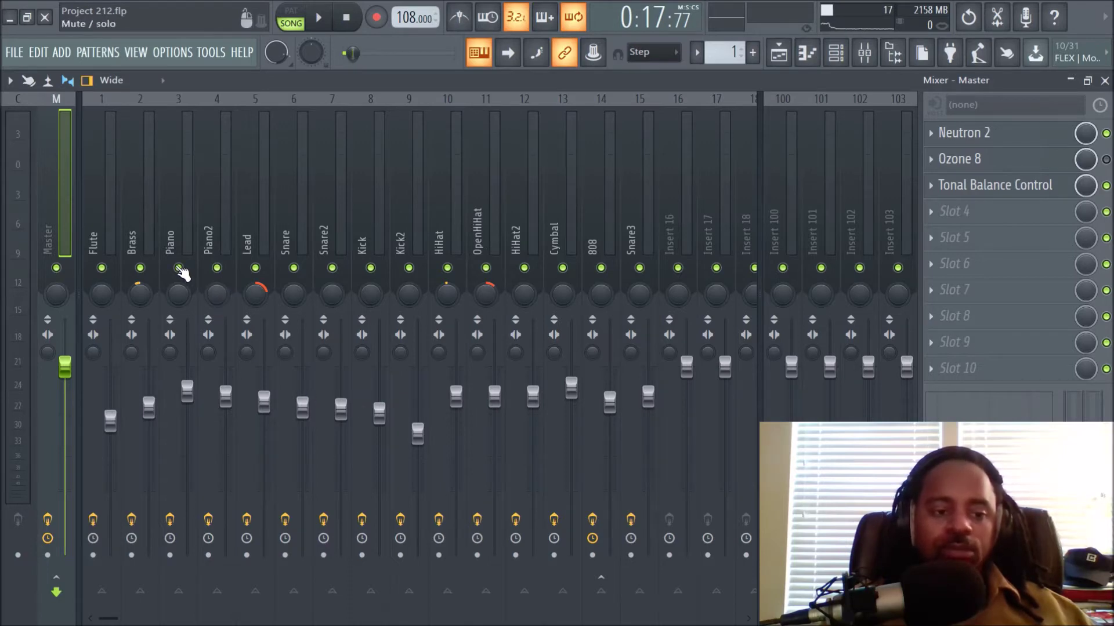
- Audition the Flute mixer track in solo, unmute all tracks again, and check the playlist before returning to the mixer
right_click(101, 268)
key(space)
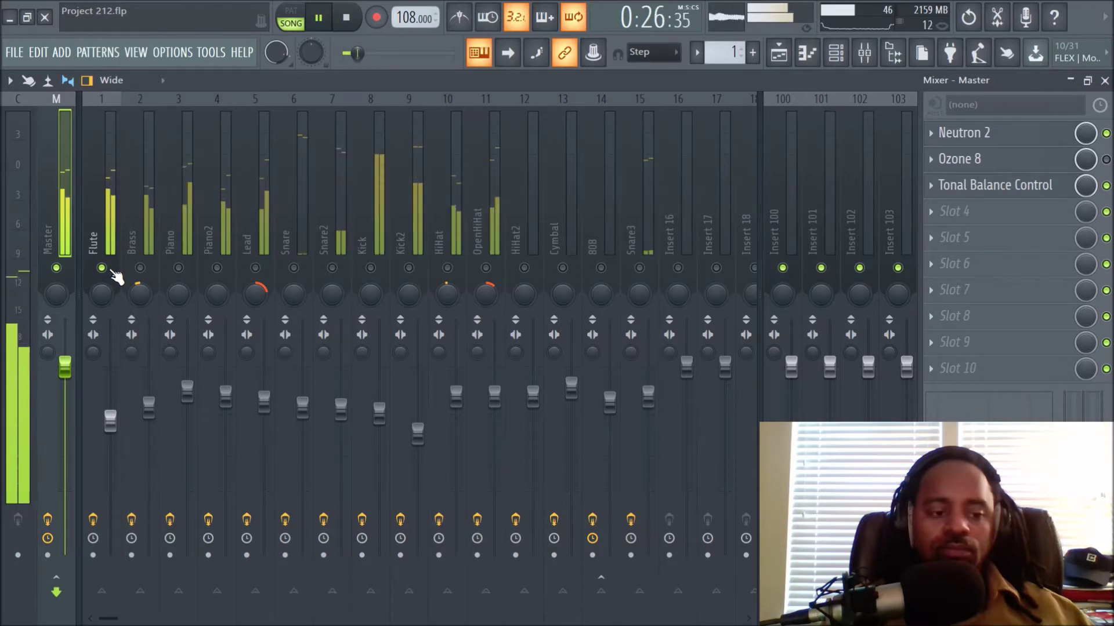
key(space)
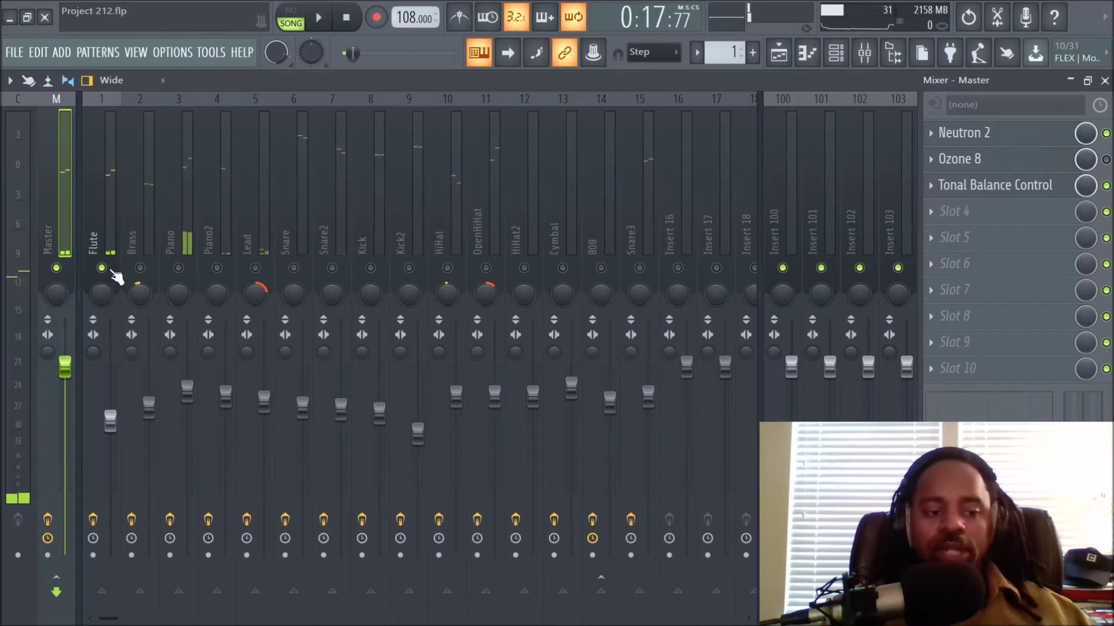
right_click(104, 269)
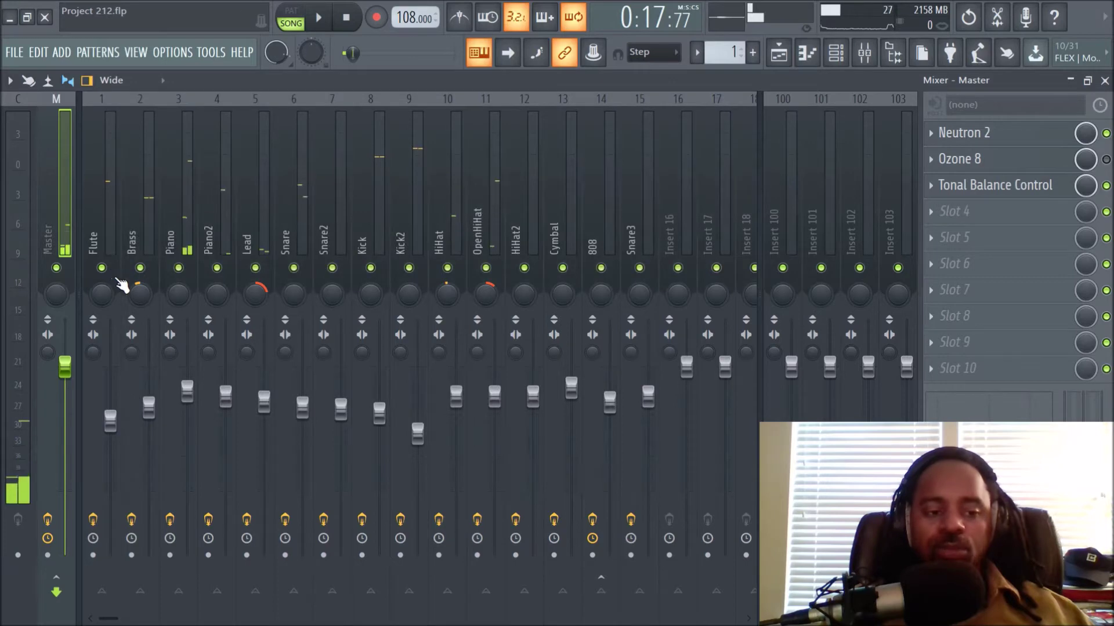
click(779, 53)
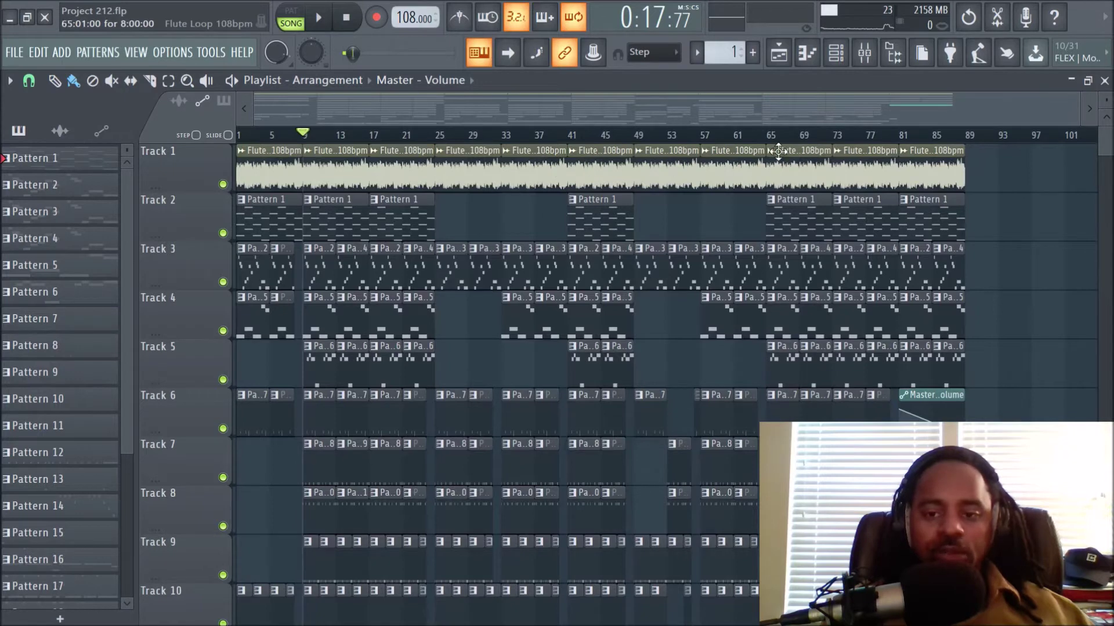
click(863, 65)
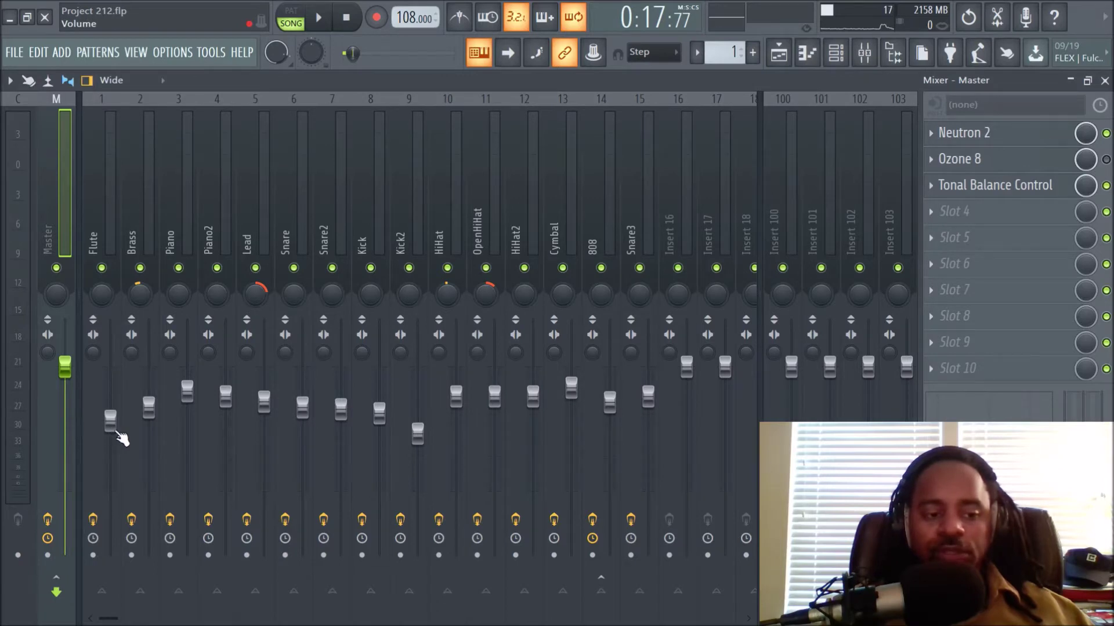
- Start the full mix, solo the Brass mixer track to audition it, and stop playback
key(space)
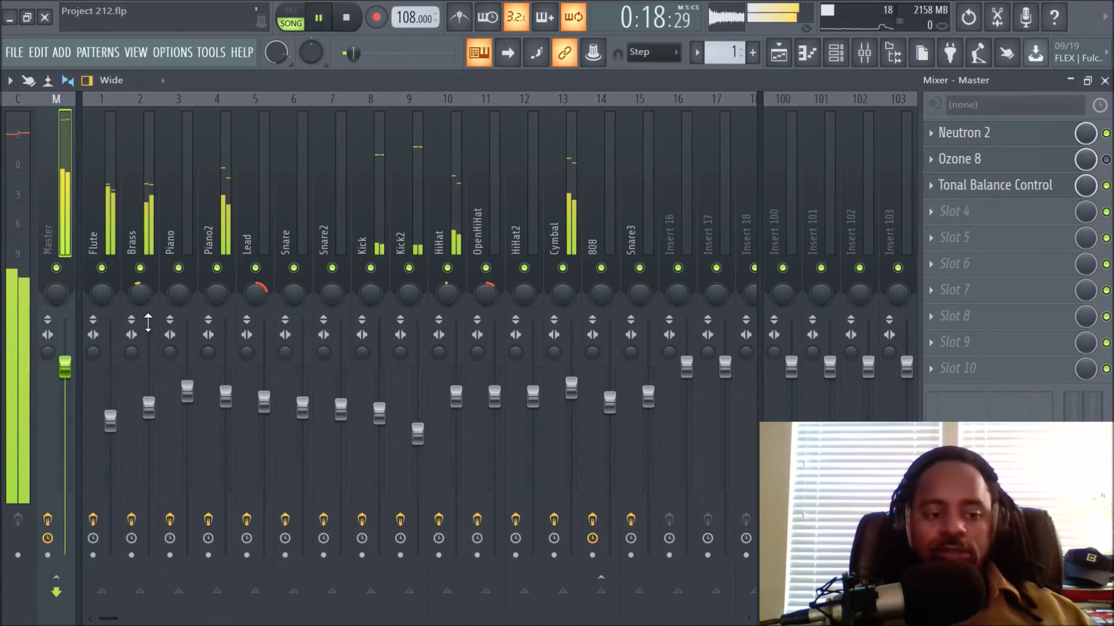
right_click(140, 268)
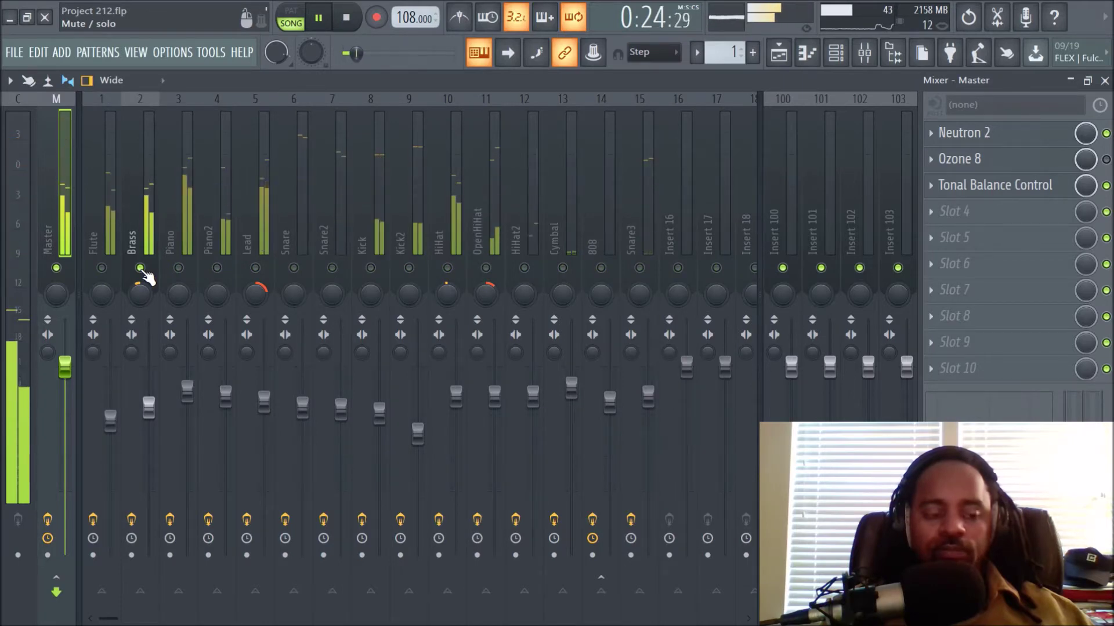
key(space)
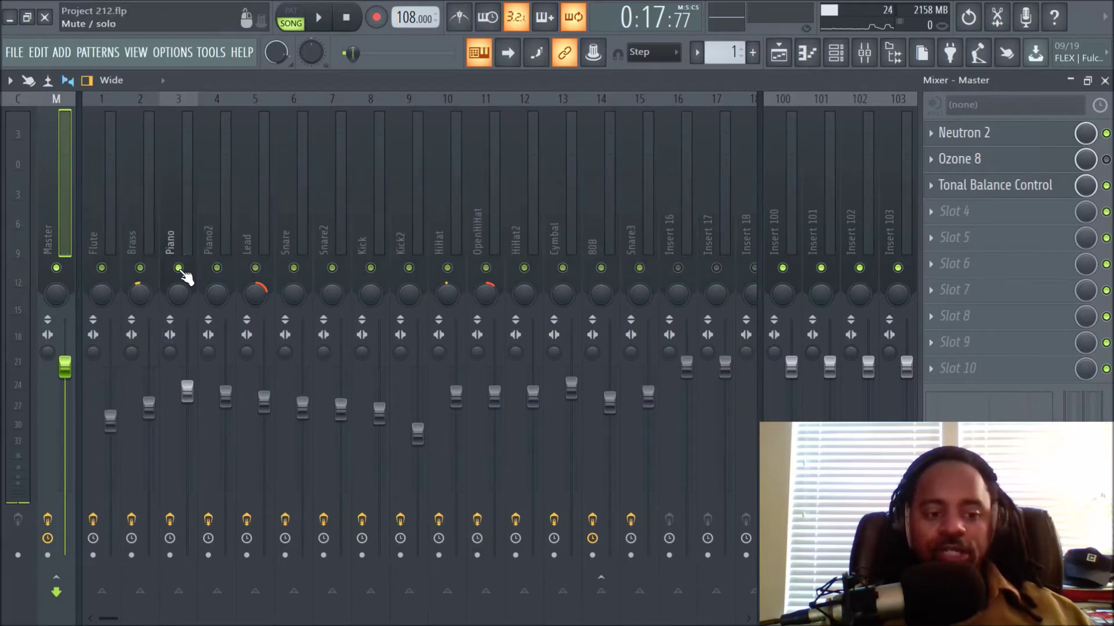
- Audition the soloed Piano mixer track and select it to show its effect chain
key(space)
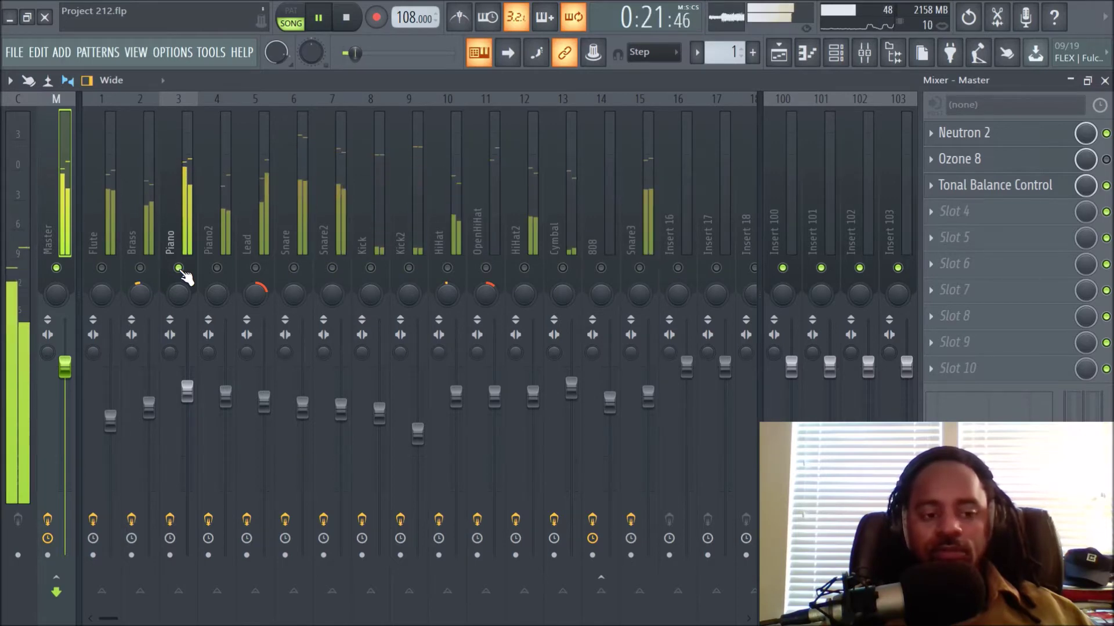
click(170, 207)
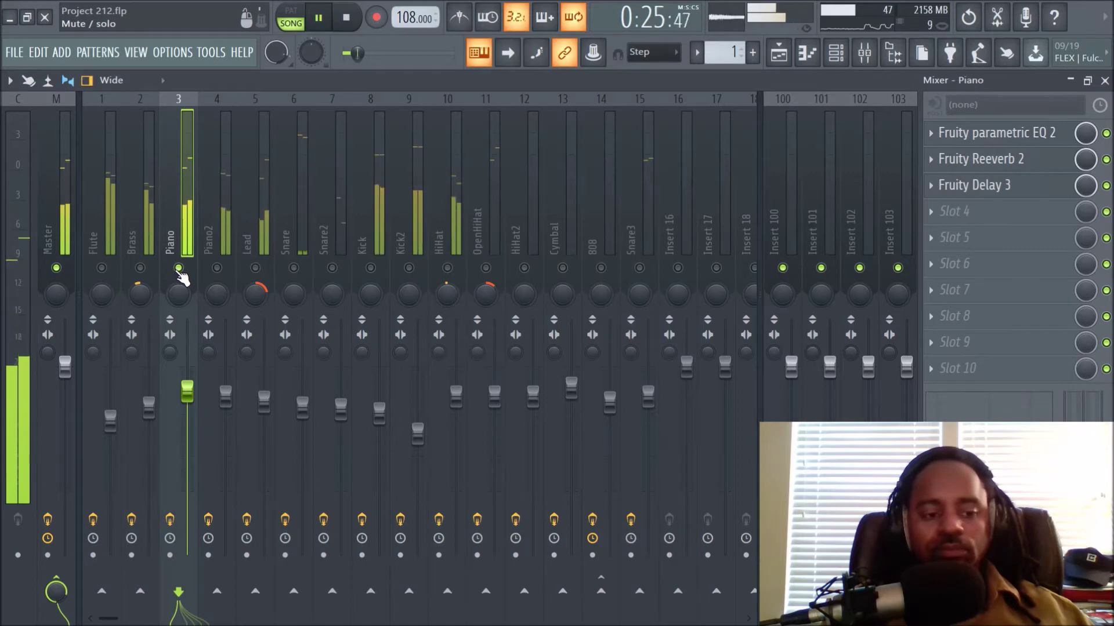
key(space)
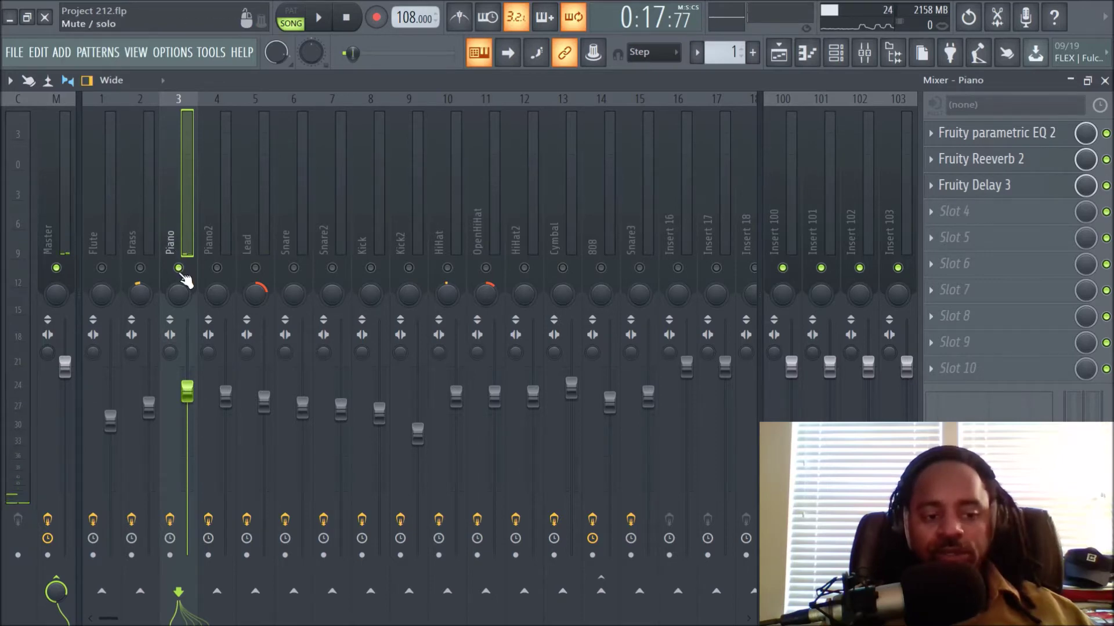
- Solo the Piano2 mixer track, listen to it alone, and stop playback
right_click(219, 269)
key(space)
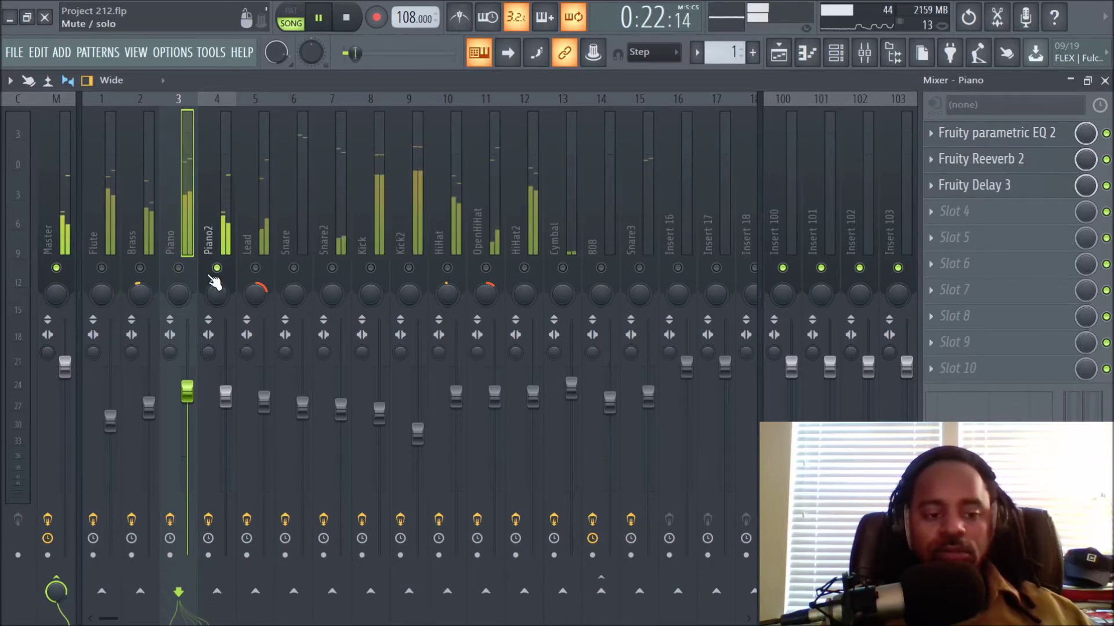
key(space)
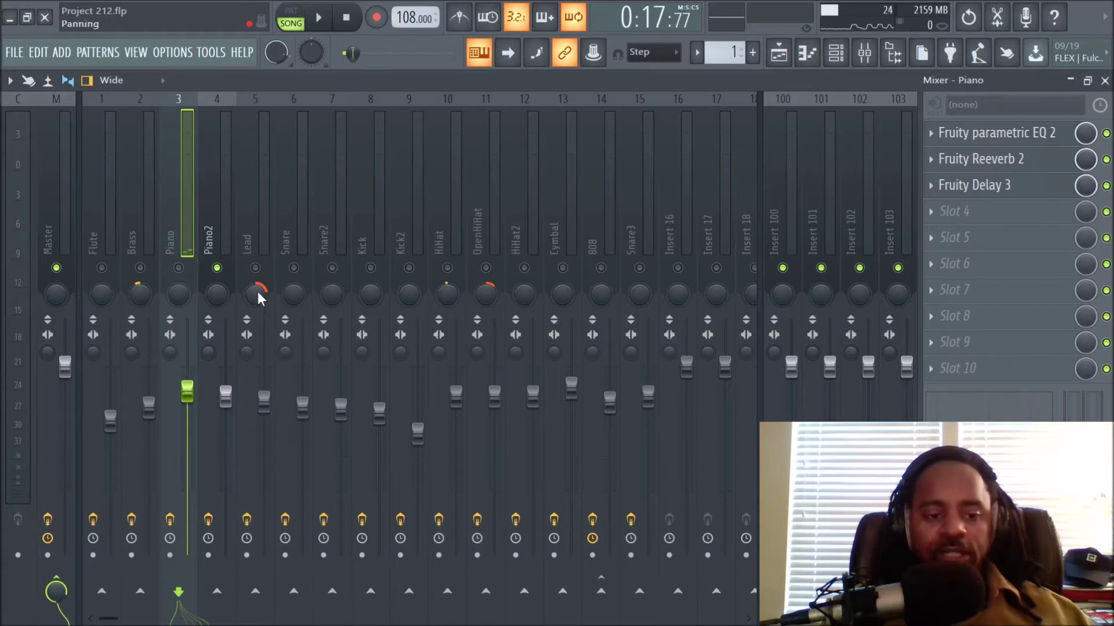
- Audition the Lead mixer track in solo and view the effect chains of the Lead and Piano2 tracks
click(259, 269)
key(space)
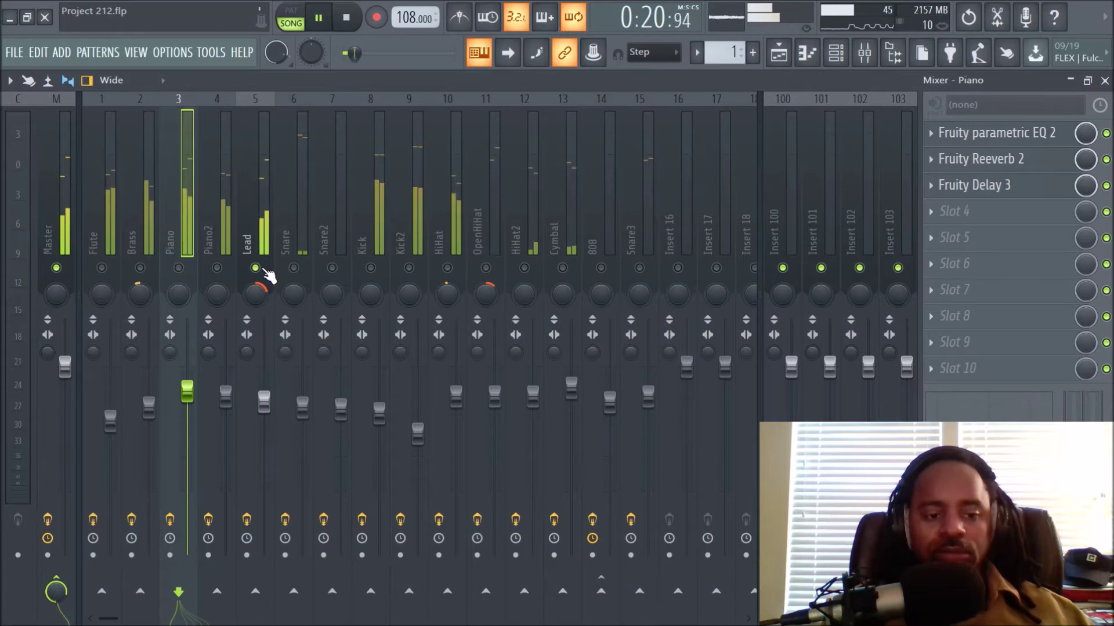
key(space)
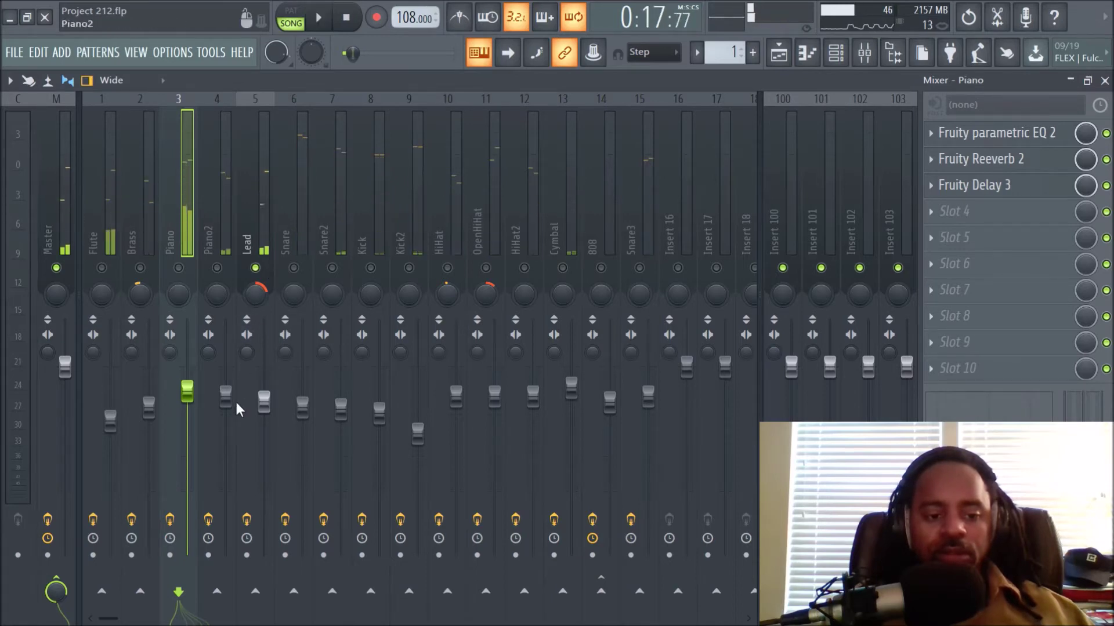
click(251, 191)
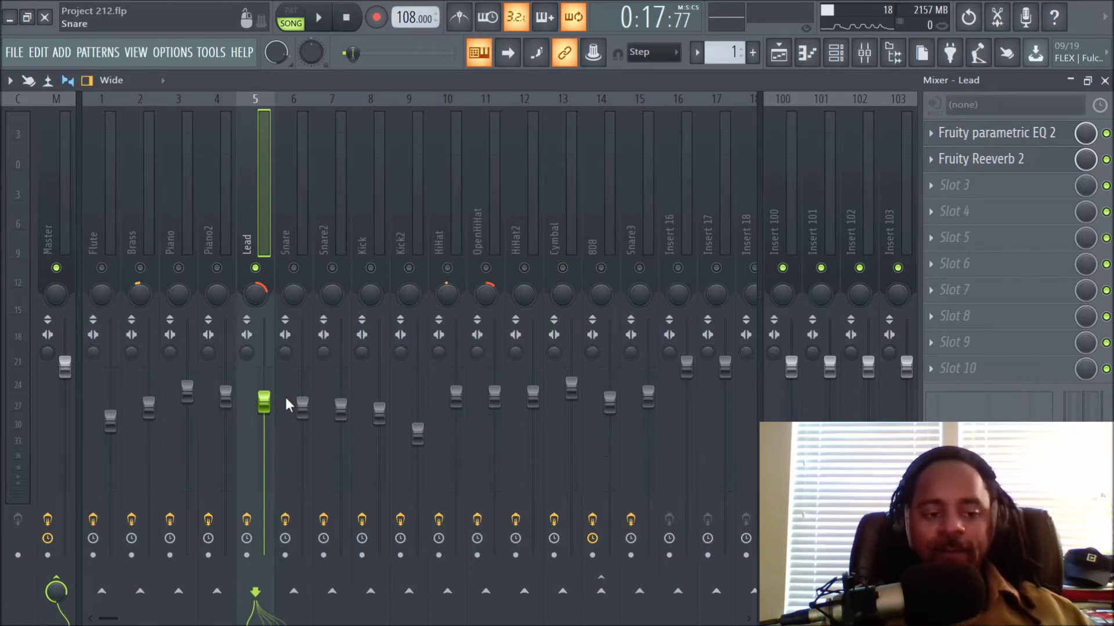
click(213, 206)
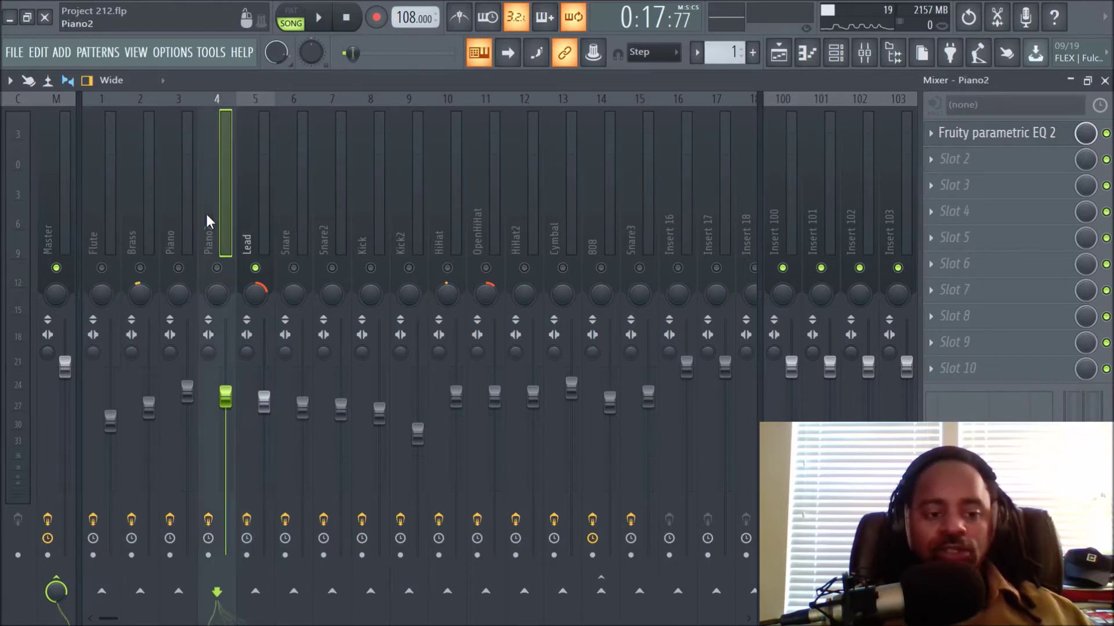
- View the effect chains of the Lead, Flute, Snare and Snare2 mixer tracks, ending with the Snare track selected
click(254, 215)
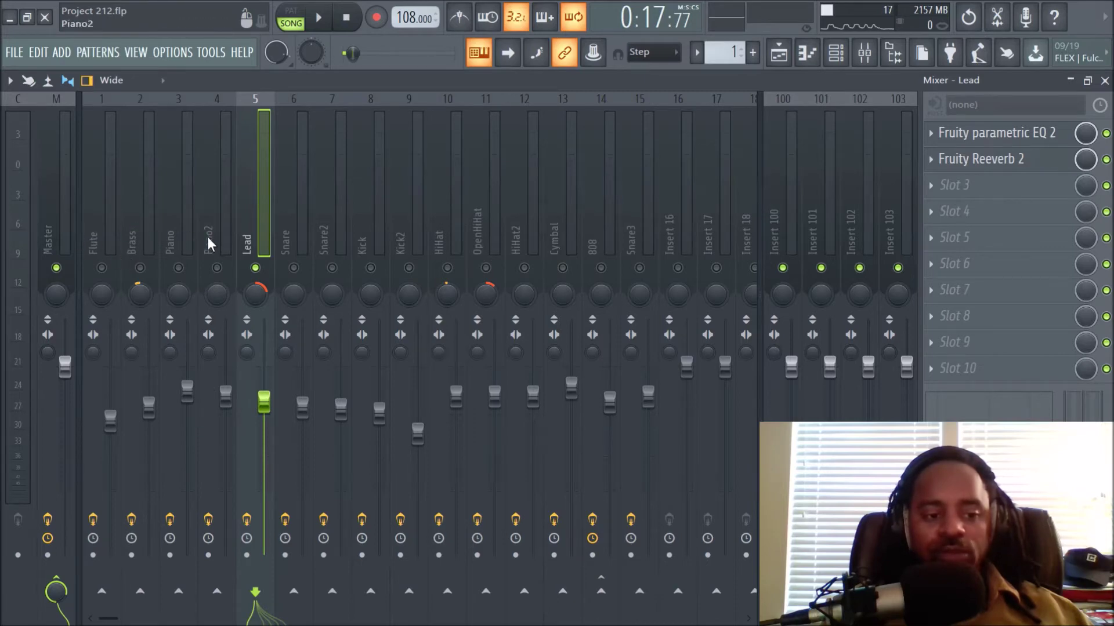
click(96, 226)
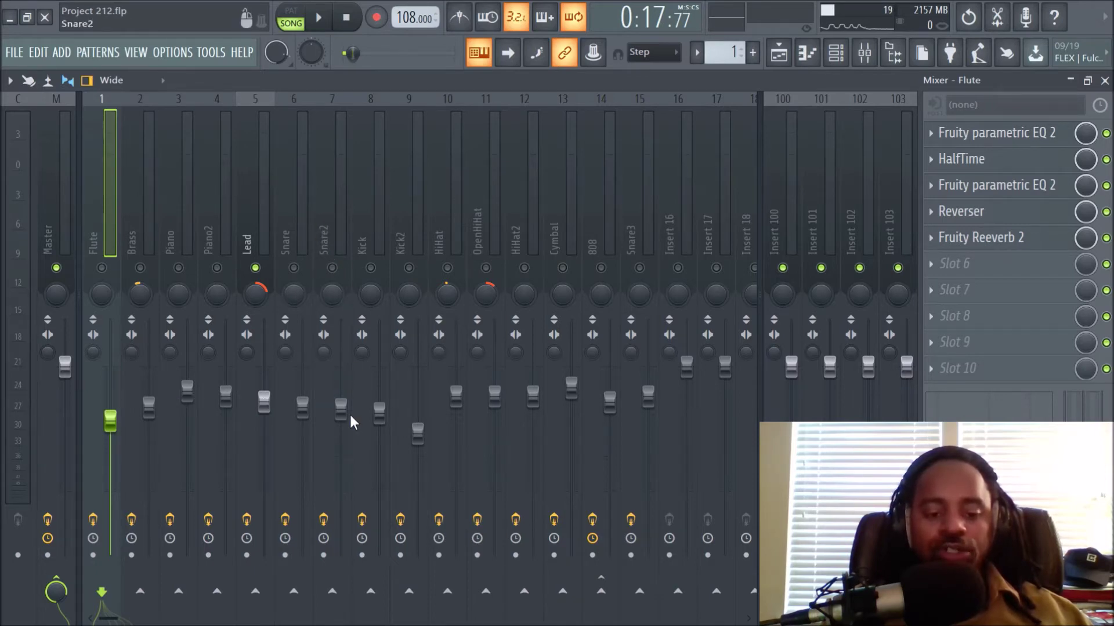
click(295, 212)
click(333, 220)
click(294, 218)
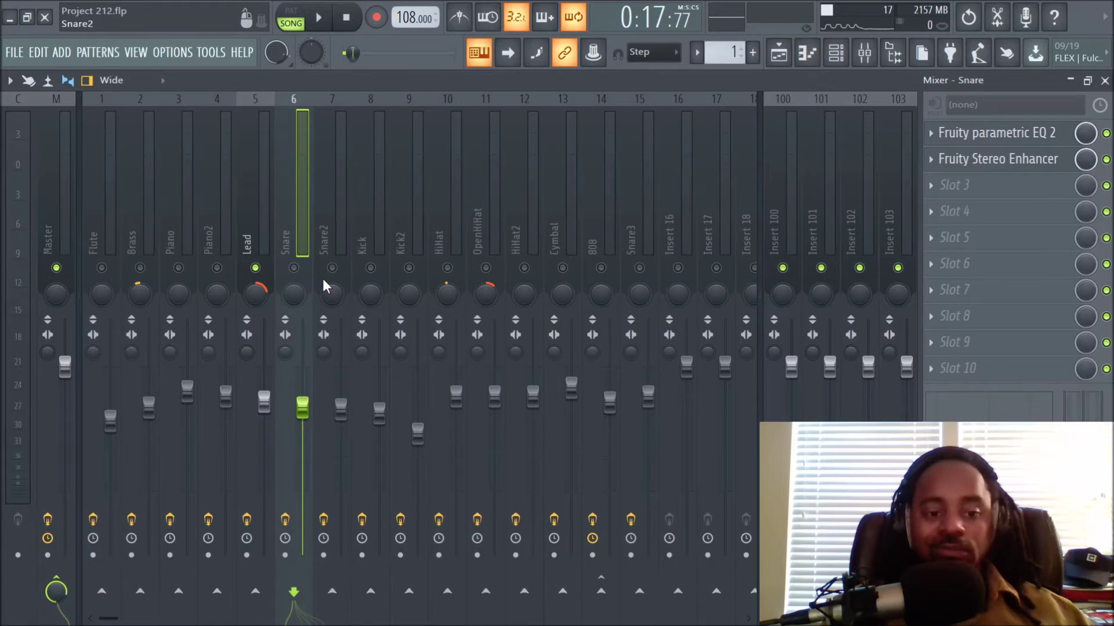
- Switch the solo to the Snare mixer track and clear it to reactivate all tracks, and play the full mix briefly
right_click(294, 267)
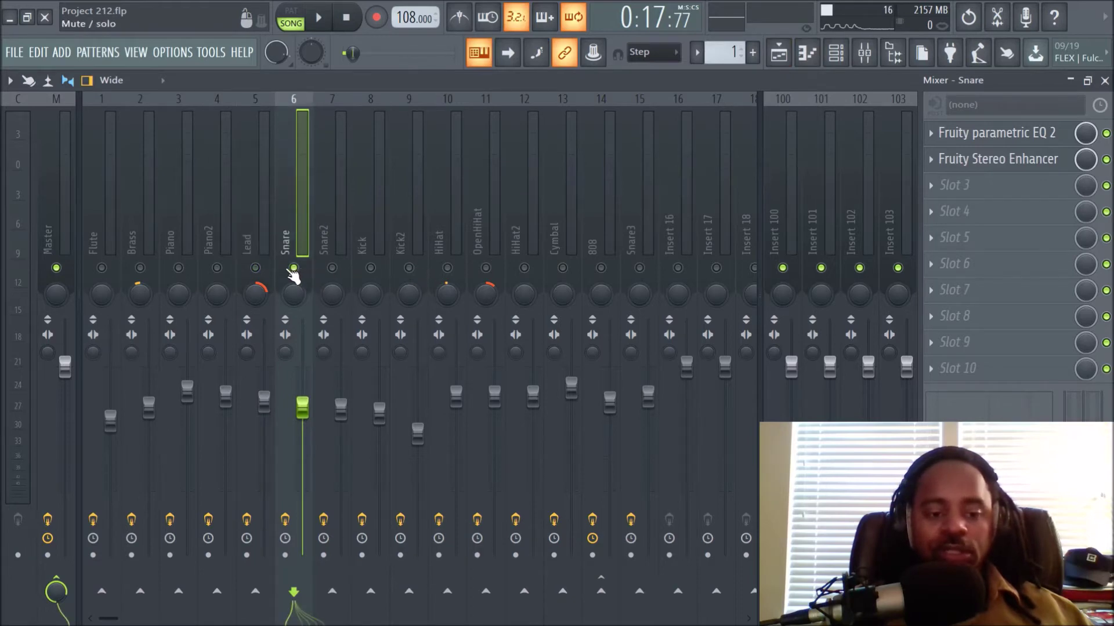
right_click(293, 268)
key(space)
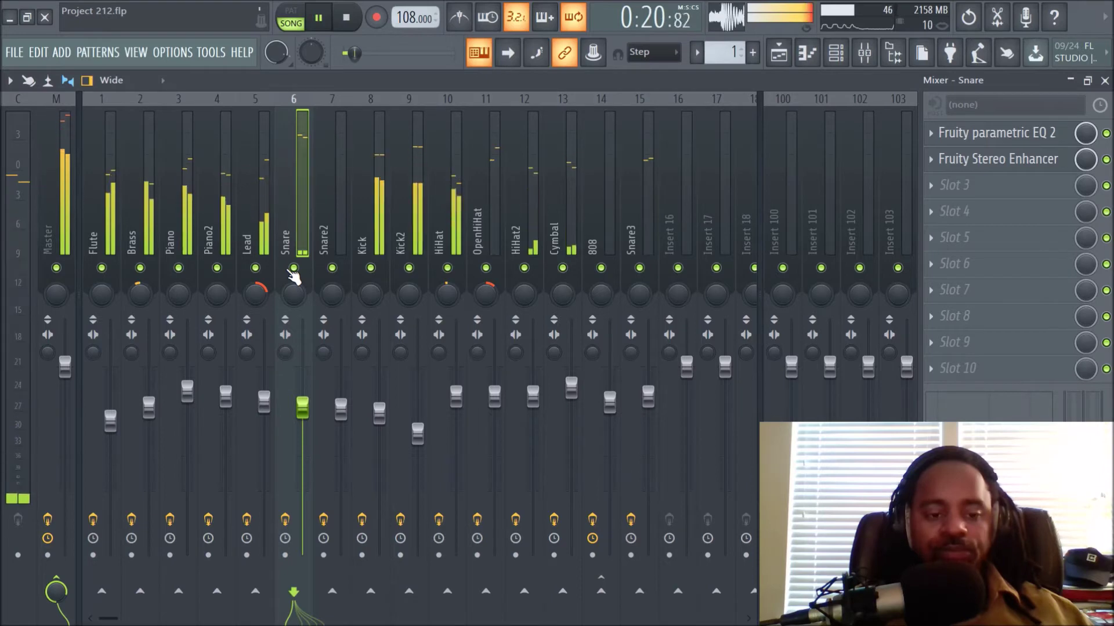
key(space)
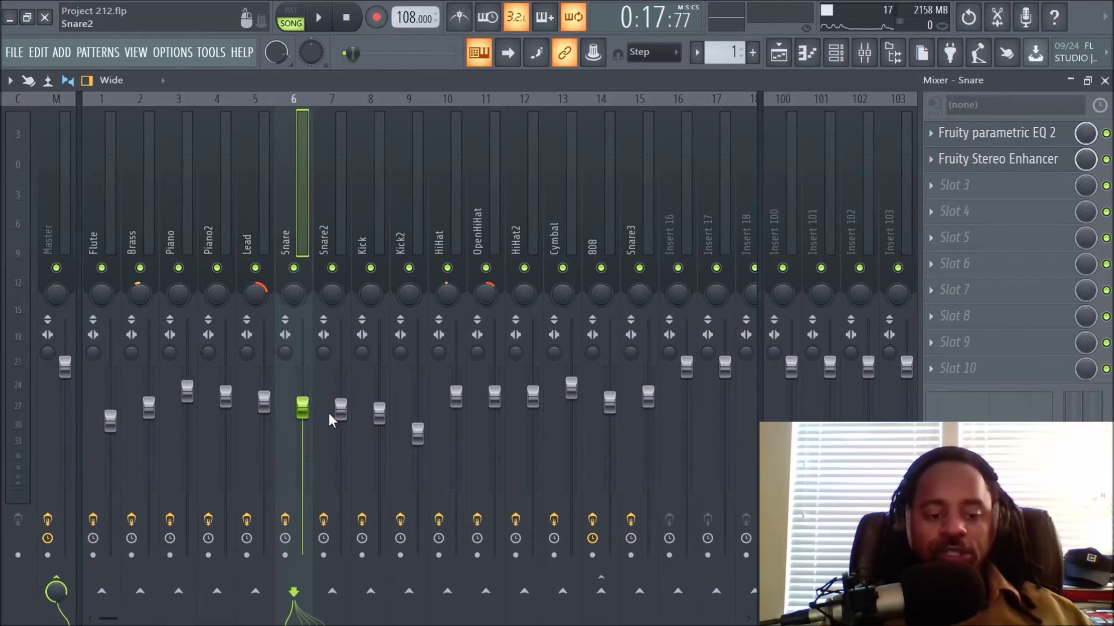
- View the effect chains of the Kick and Kick2 mixer tracks
click(360, 225)
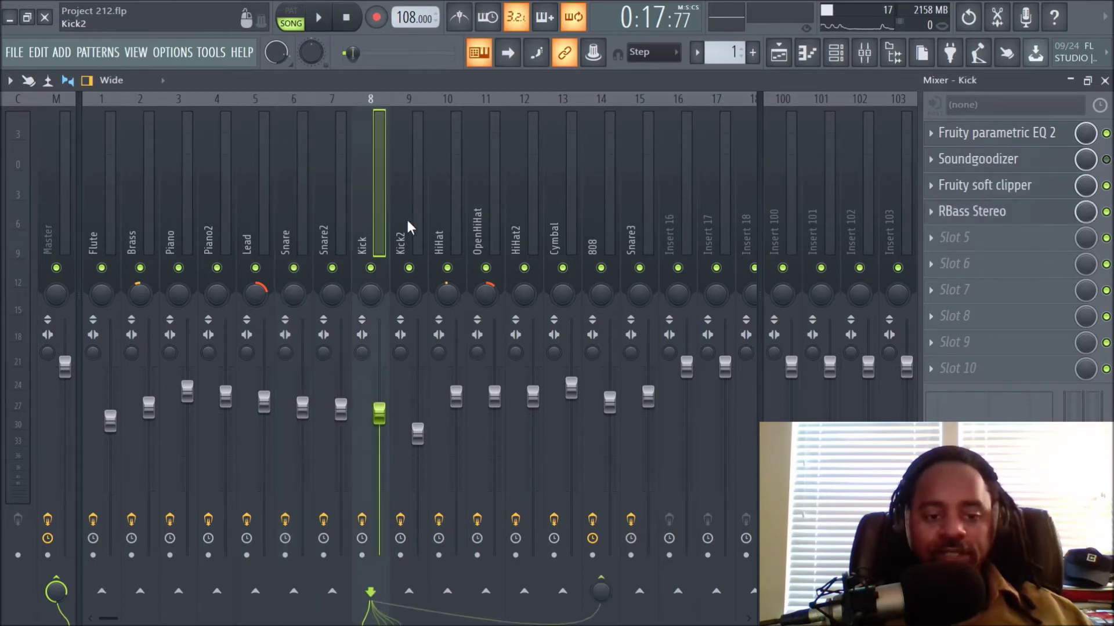
click(407, 220)
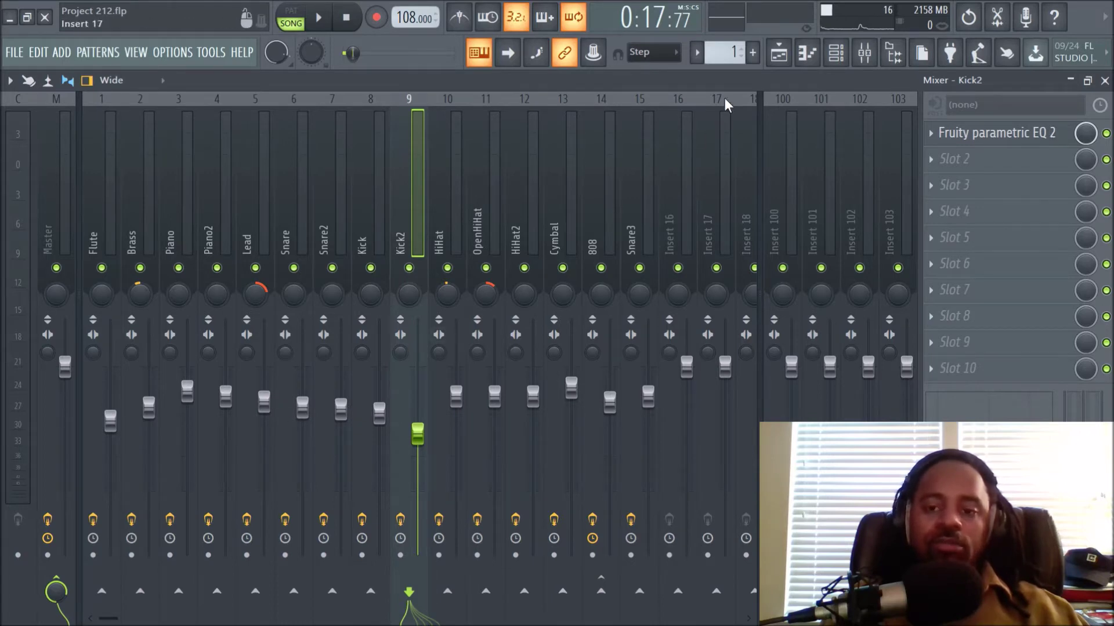
- Solo Track 2 in the playlist arrangement, listen to its Pattern 1 clips alone, and stop playback
click(778, 55)
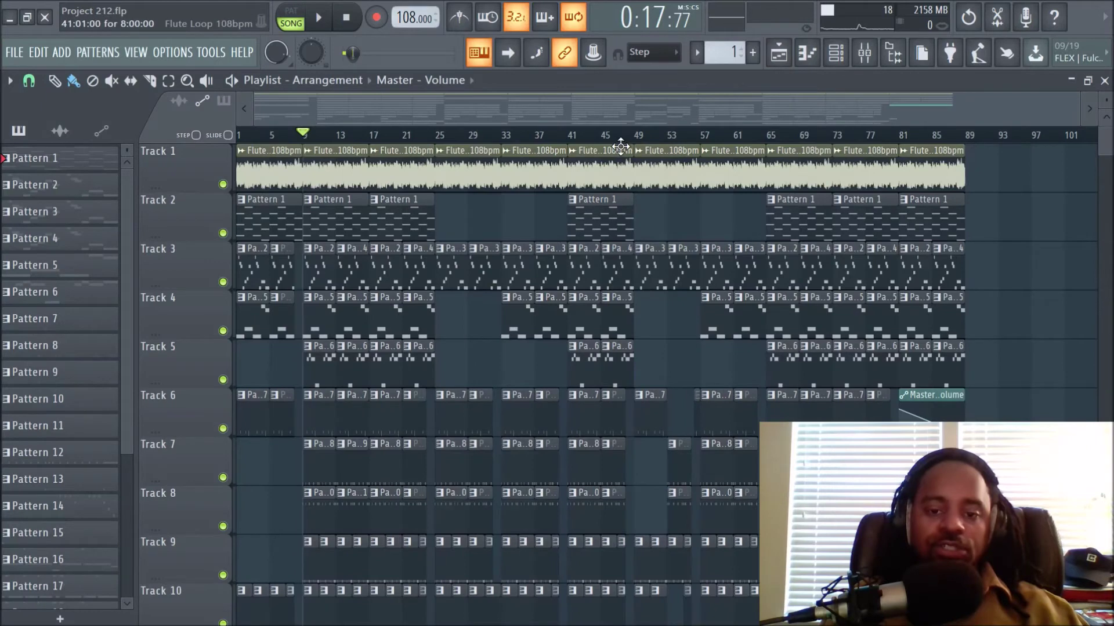
scroll(622, 140, up, 1)
scroll(622, 140, up, 1)
drag(614, 110, 489, 114)
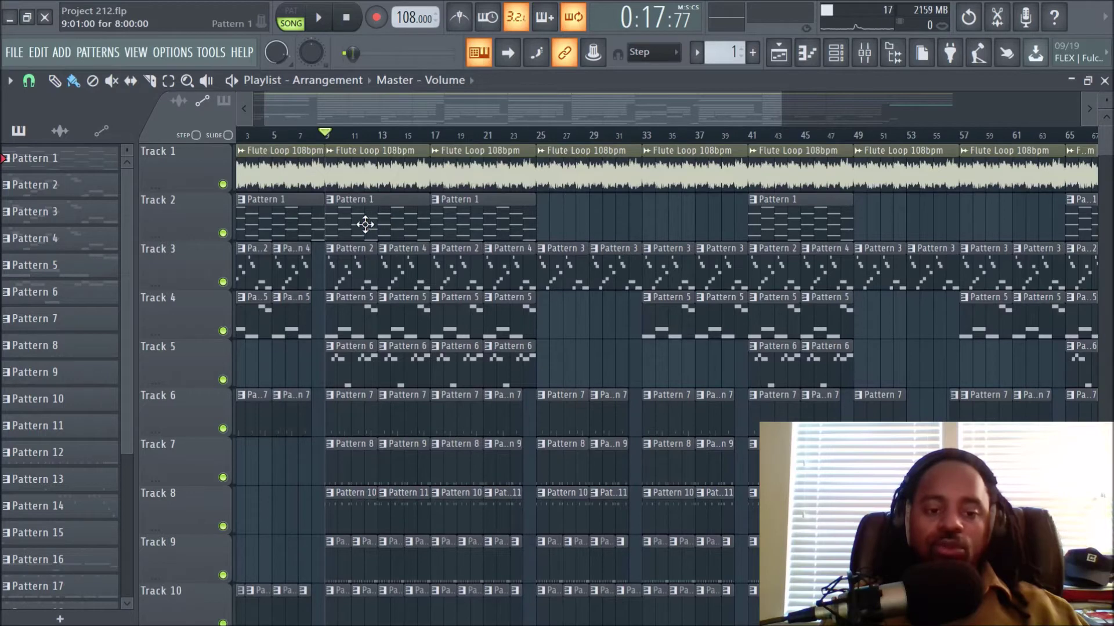
right_click(222, 233)
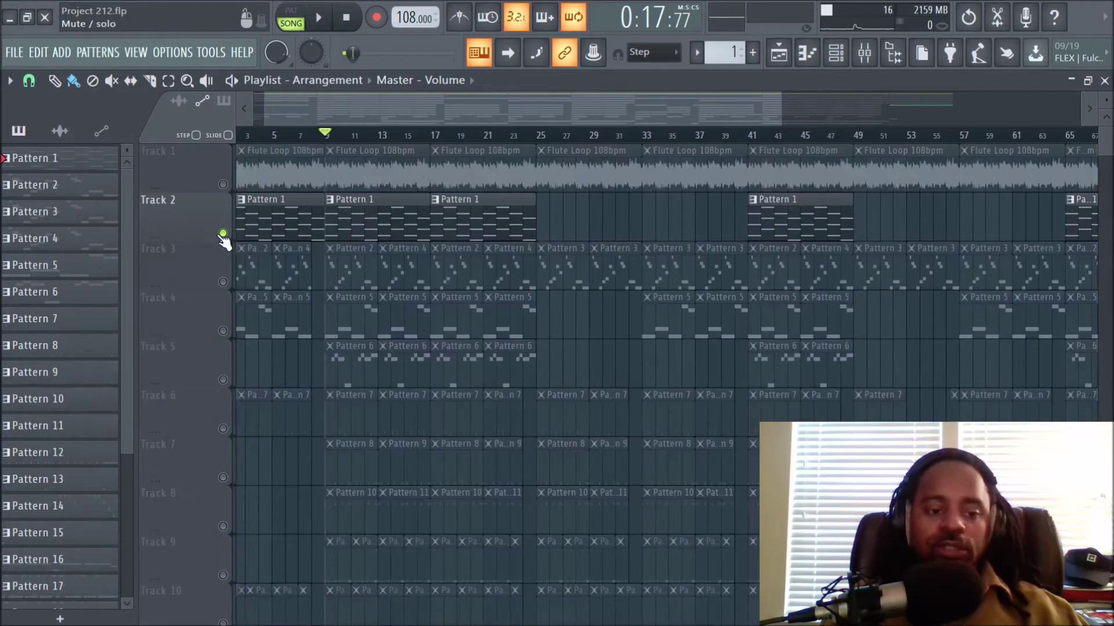
click(318, 17)
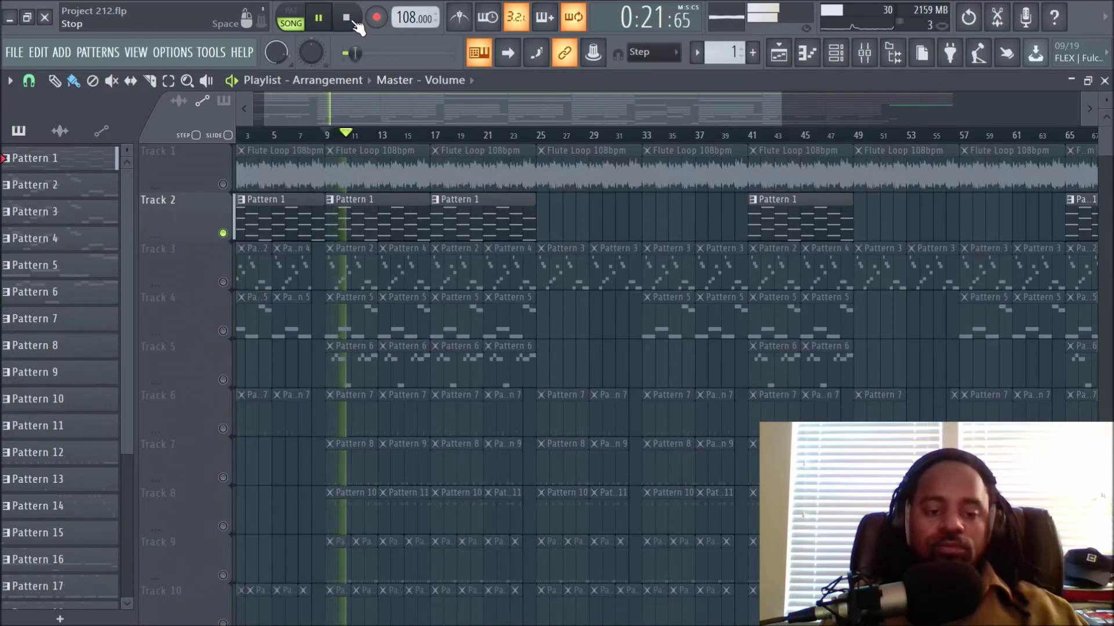
click(348, 18)
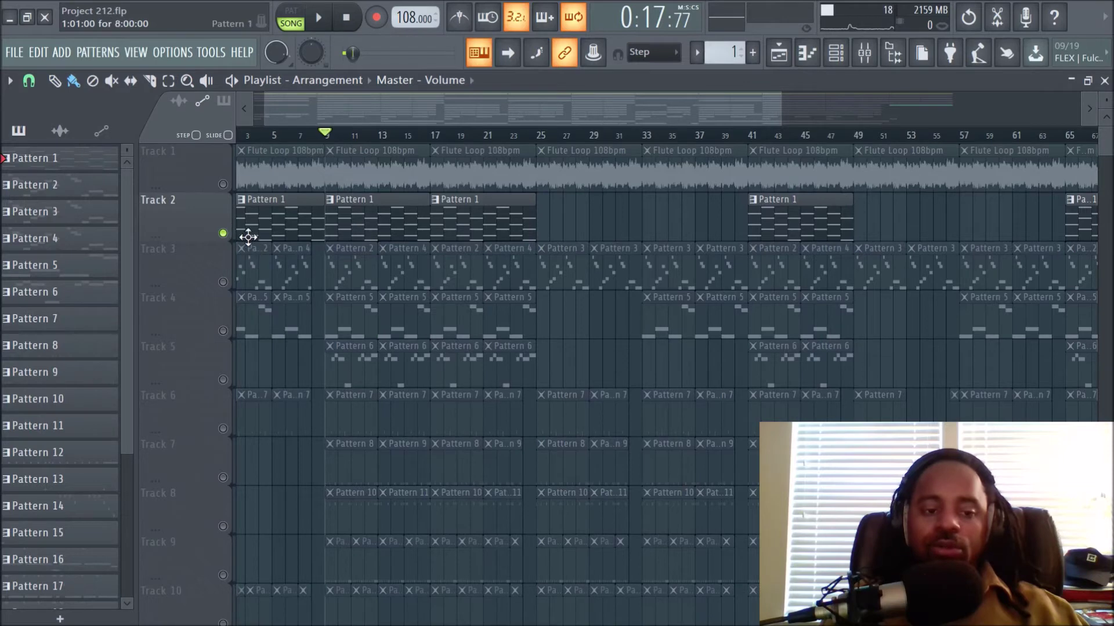
- Clear the Track 2 solo so all playlist tracks are active, and return to the mixer
click(225, 234)
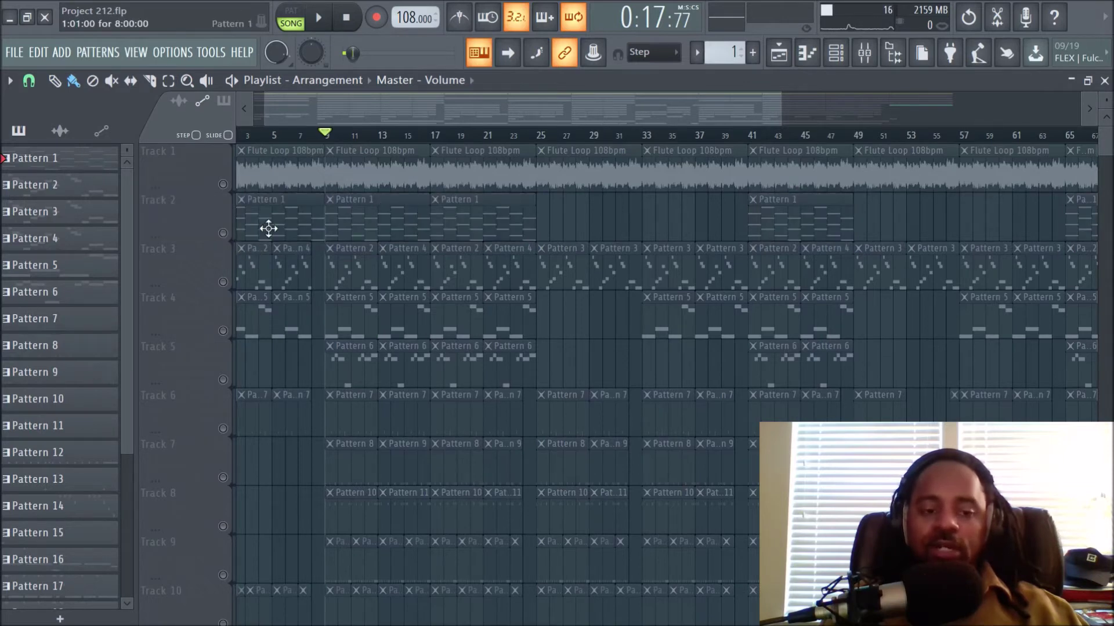
click(223, 233)
right_click(224, 233)
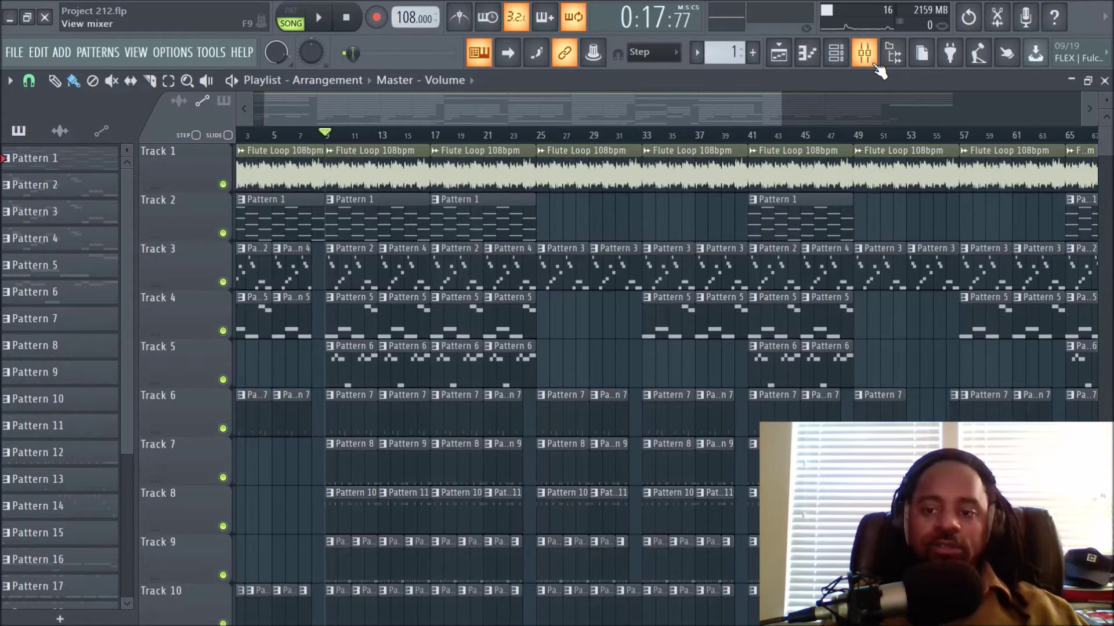
click(870, 66)
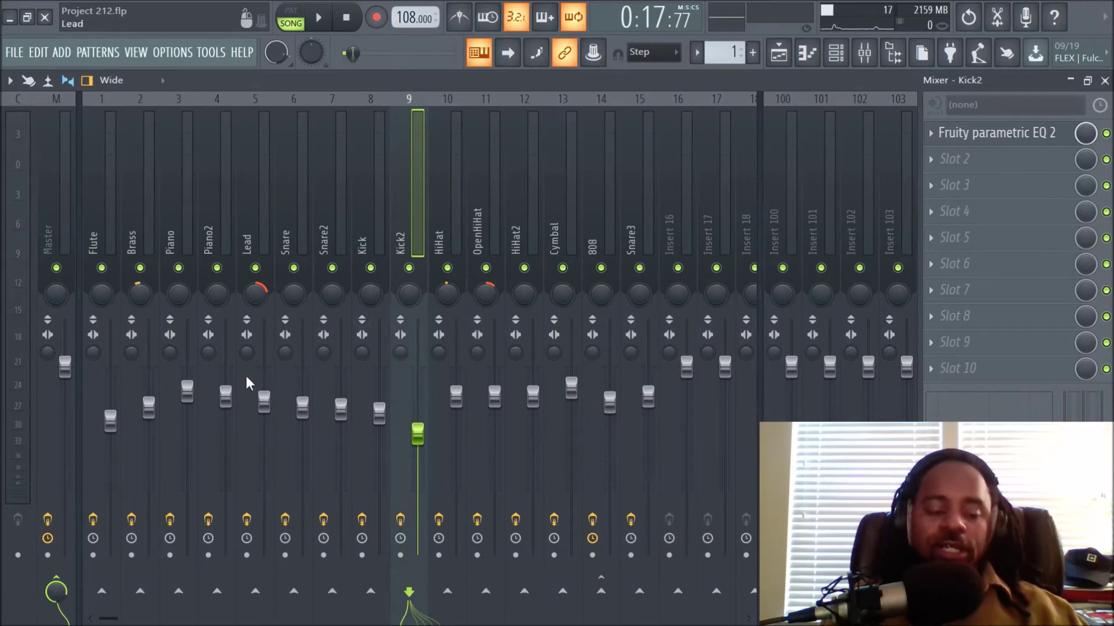
- Look over the playlist, channel rack and mixer to compare how the instruments are laid out
click(786, 62)
click(836, 52)
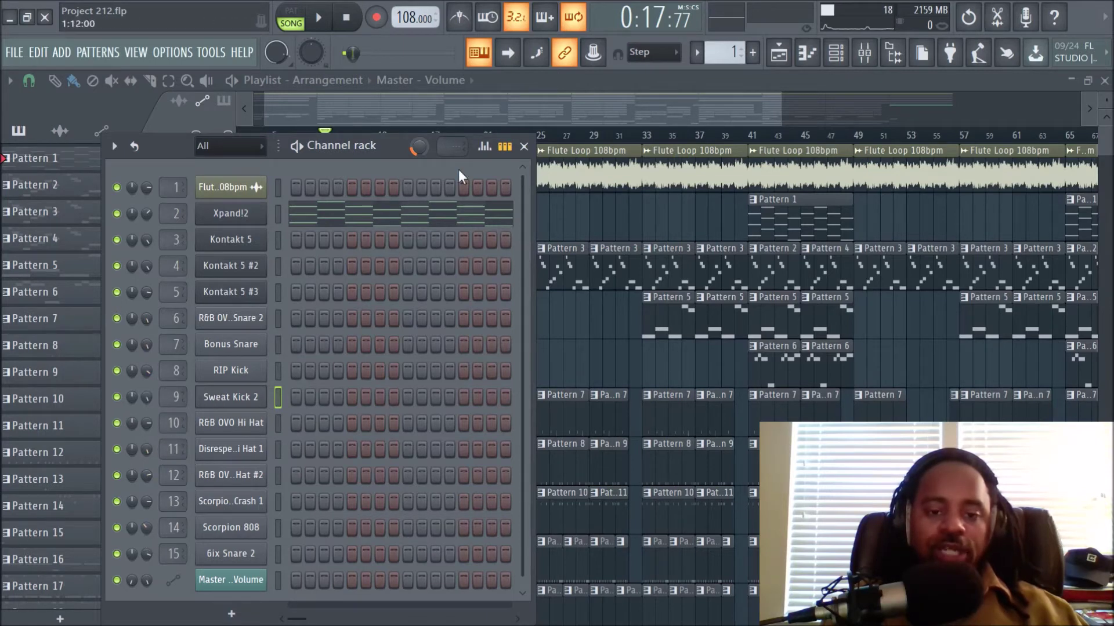
click(524, 146)
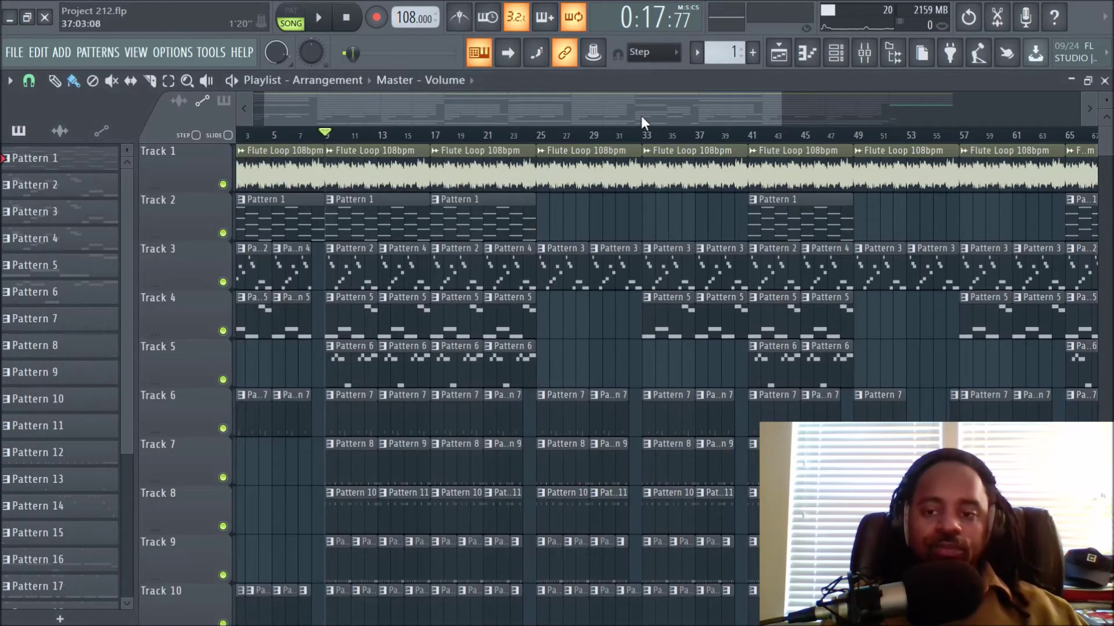
click(864, 52)
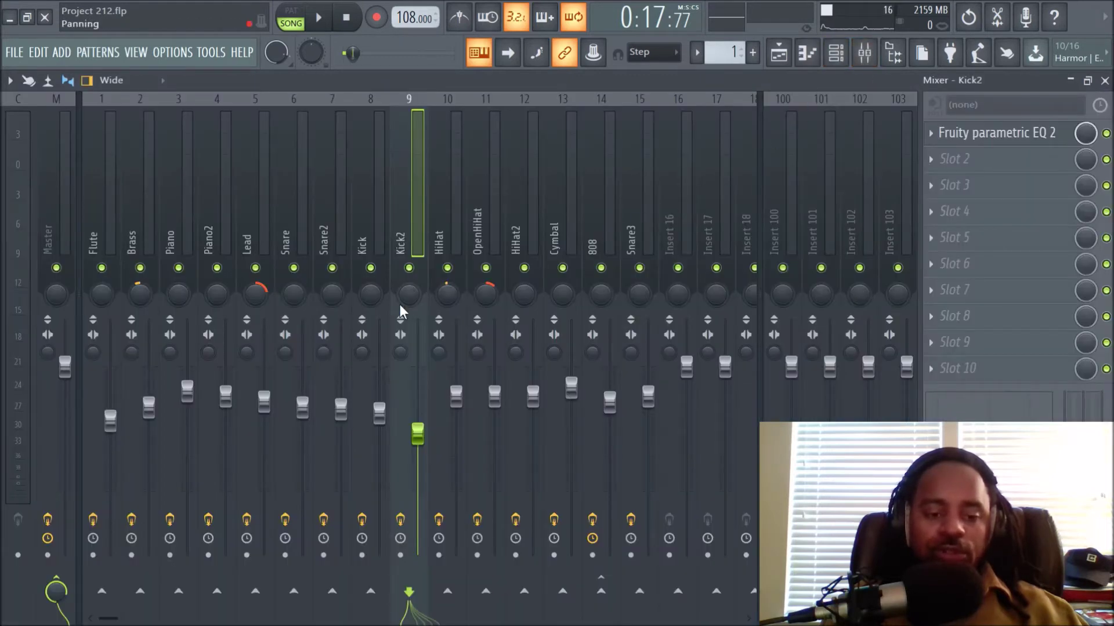
click(835, 53)
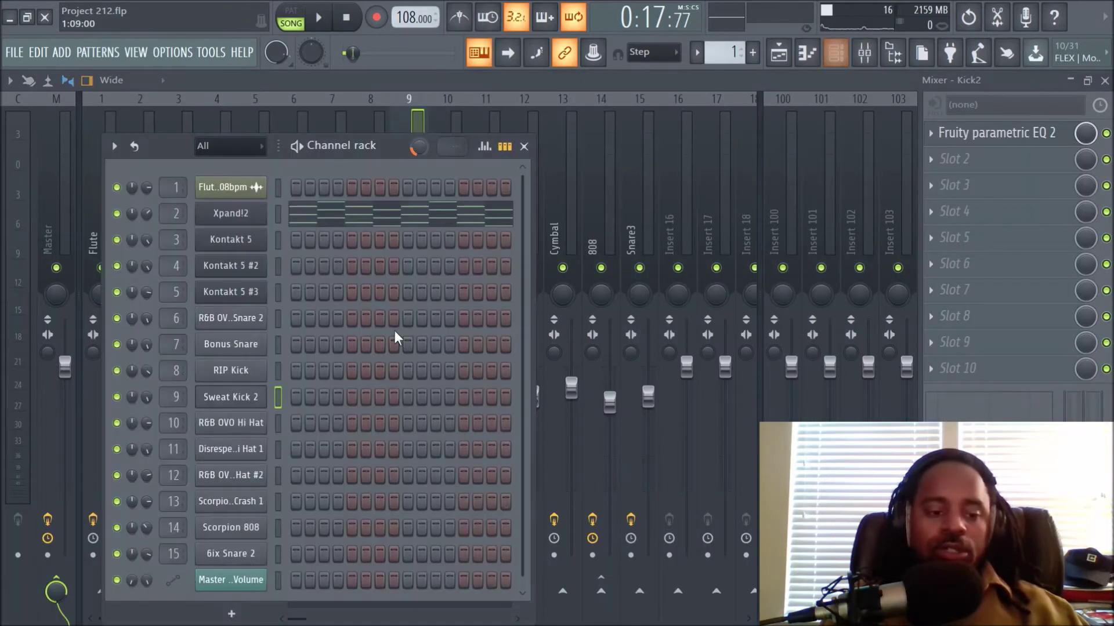
- Select the 808 mixer track to show its effect chain, play the full mix briefly, and stop playback
click(604, 206)
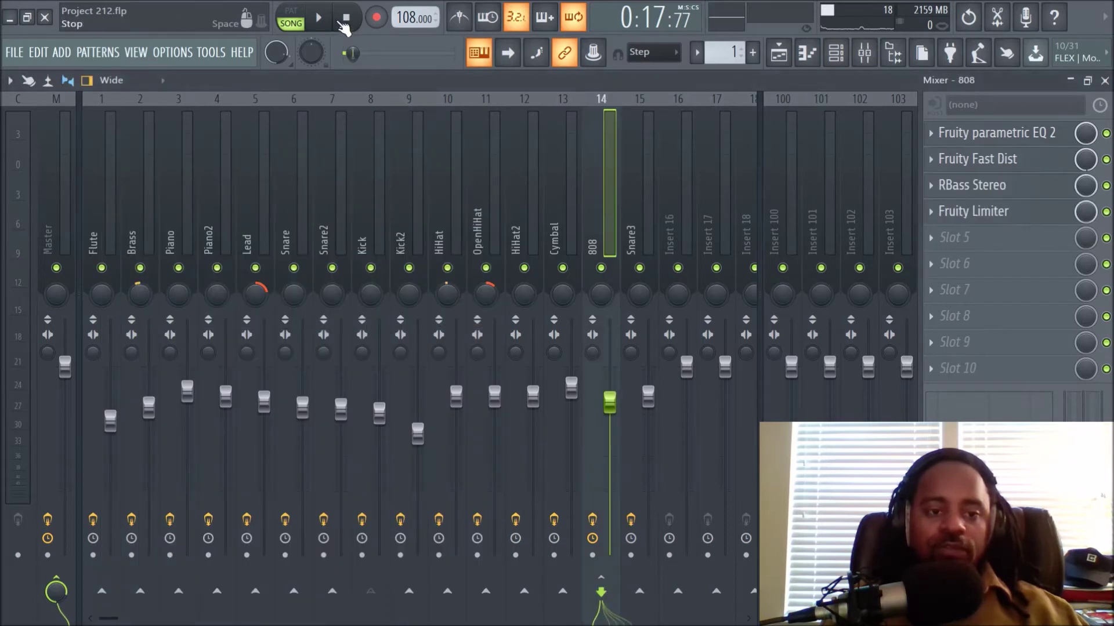
click(318, 18)
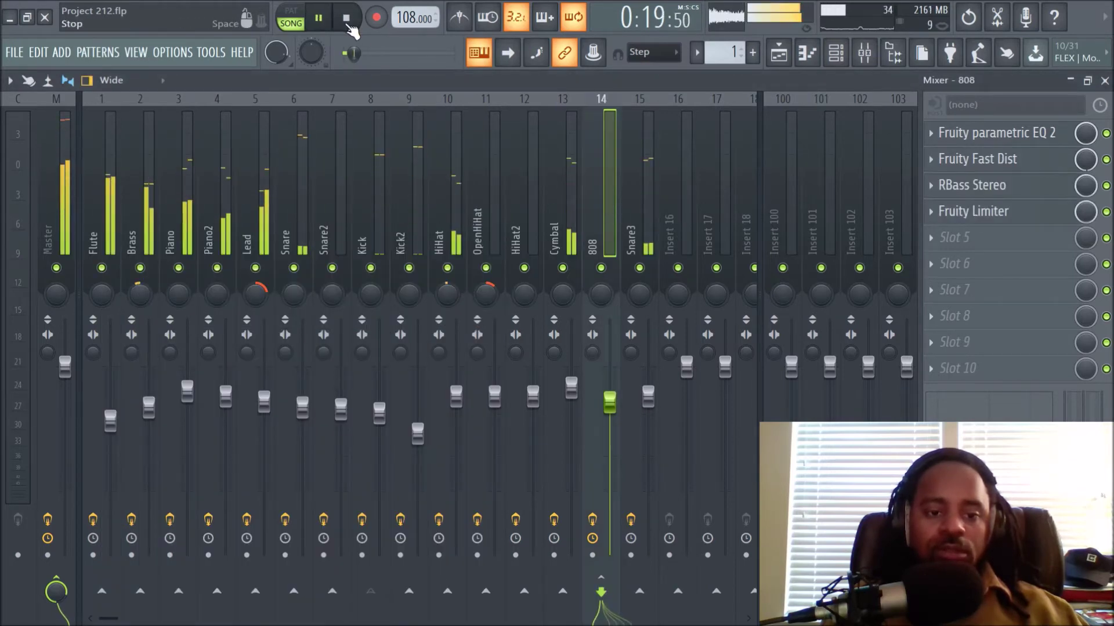
click(346, 19)
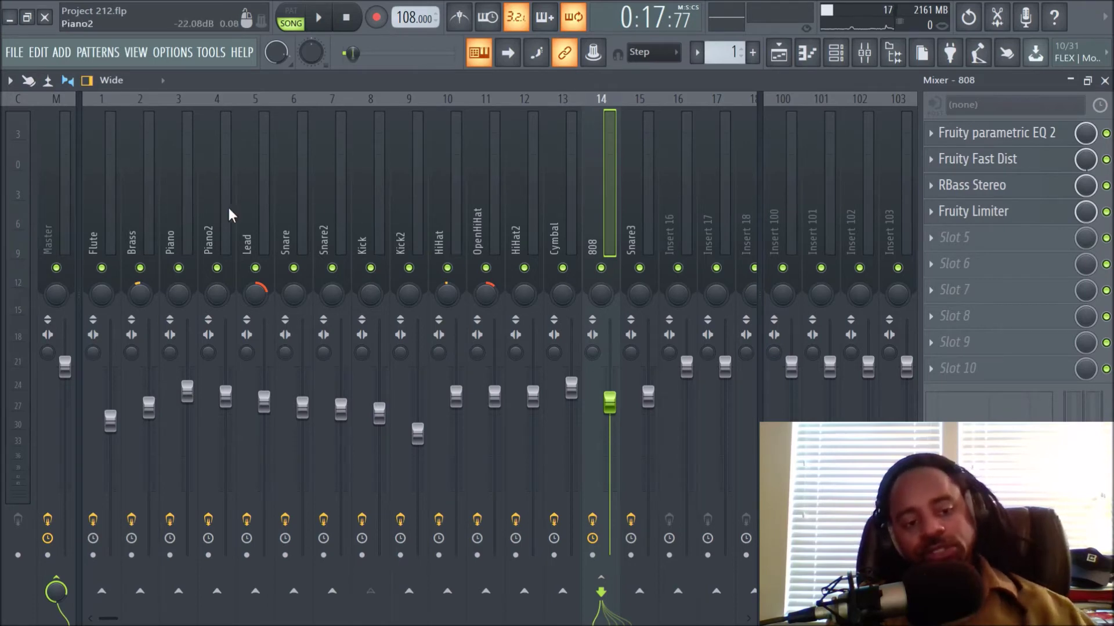
- Check the channel rack and close it, and select the Snare2 mixer track to show its effect chain
click(807, 53)
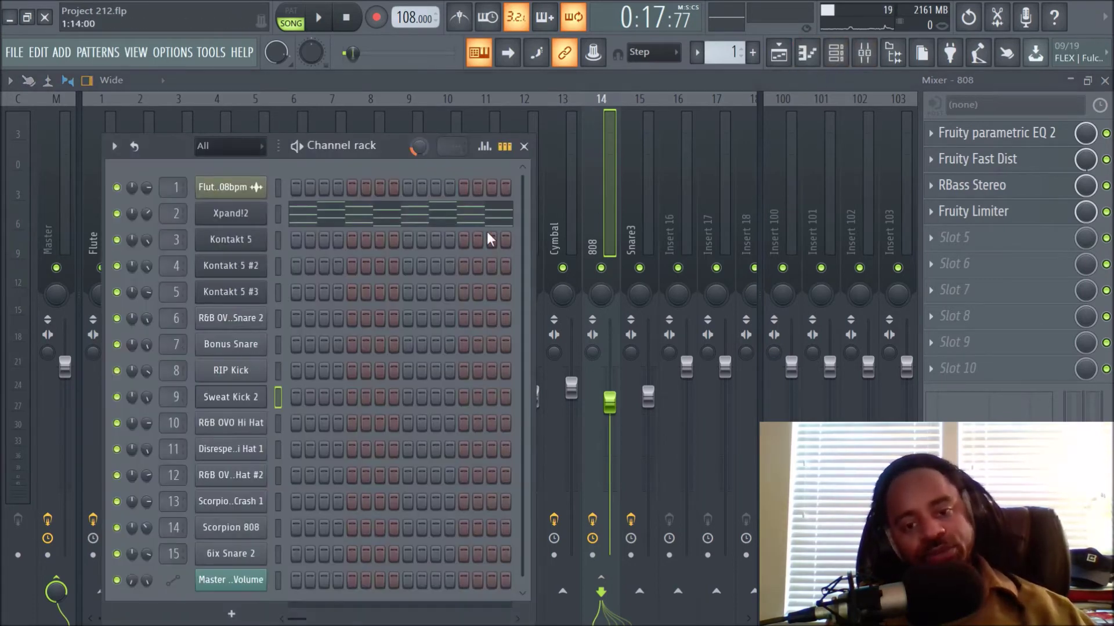
key(F6)
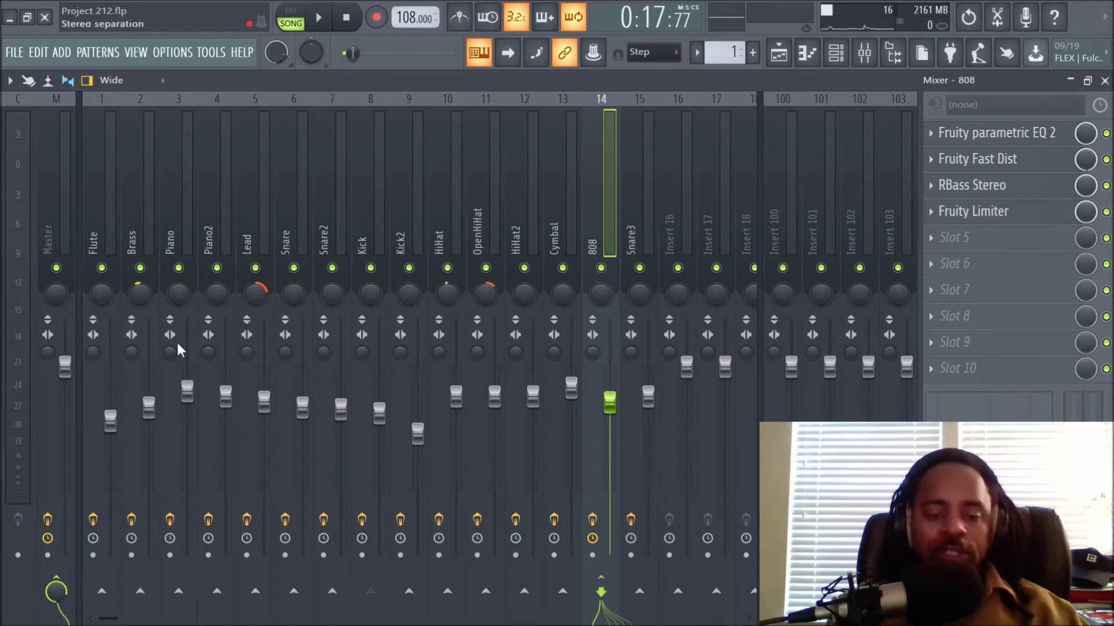
click(348, 187)
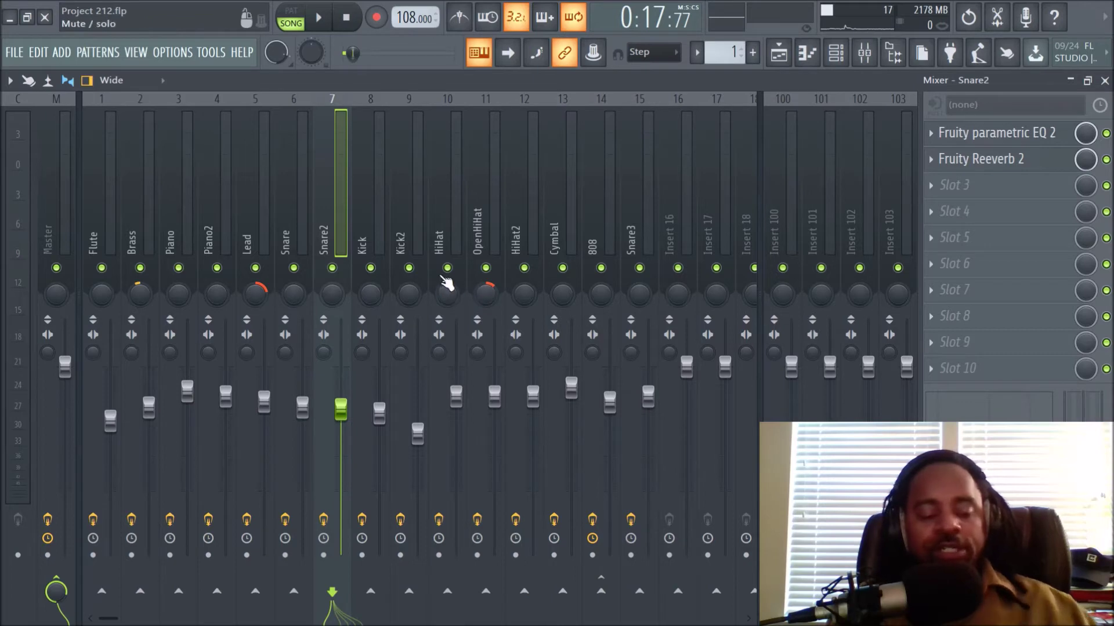
- Play the full mix twice to check the levels of all mixer tracks, stopping playback each time
key(space)
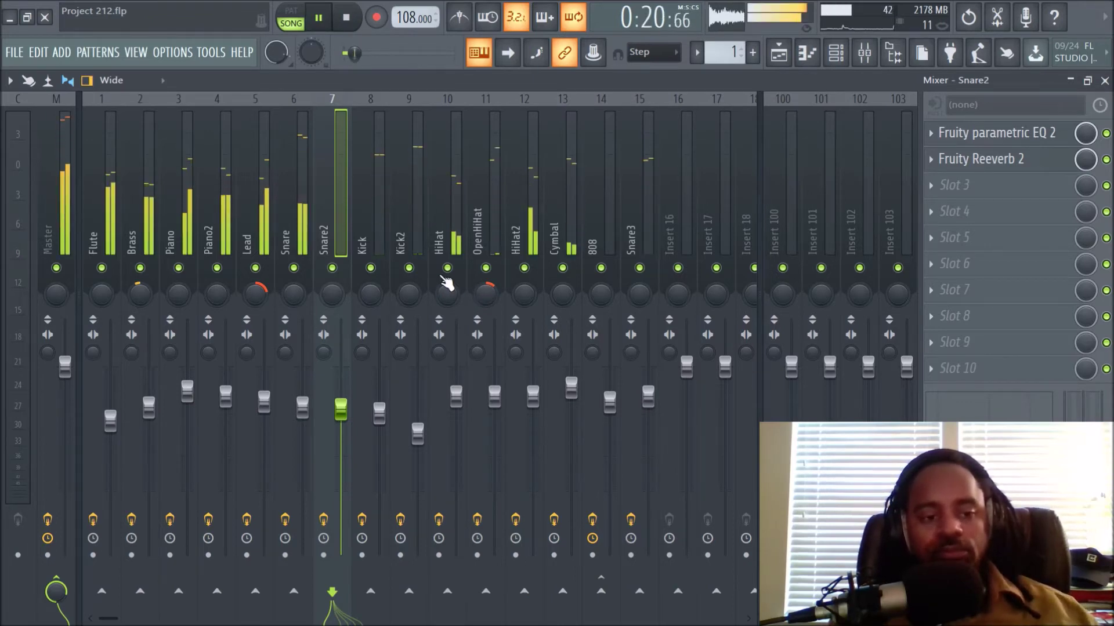
key(space)
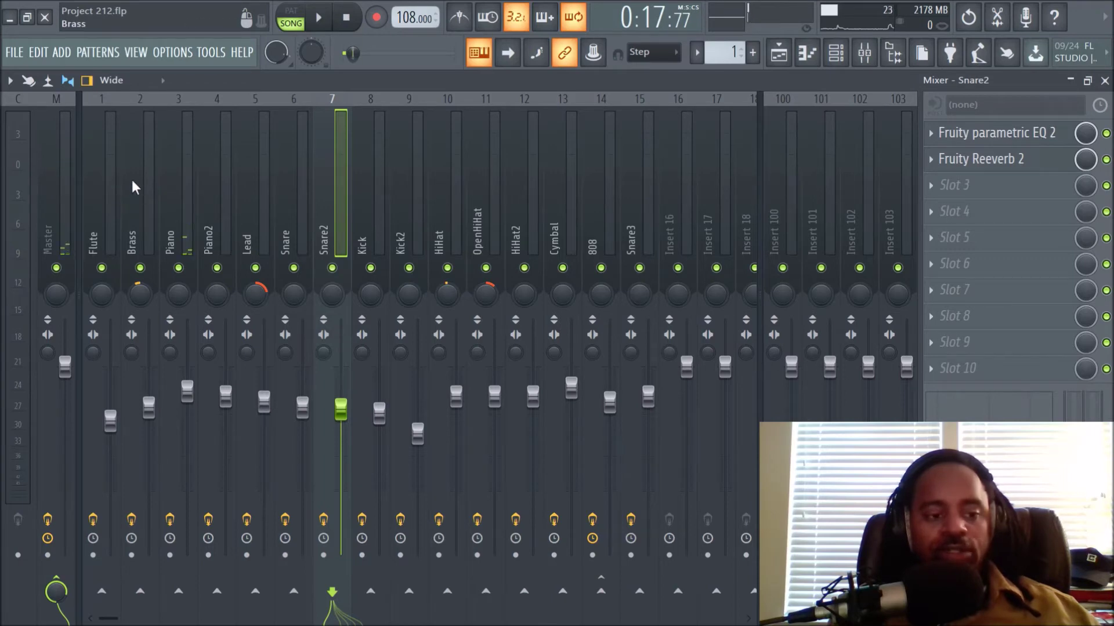
key(space)
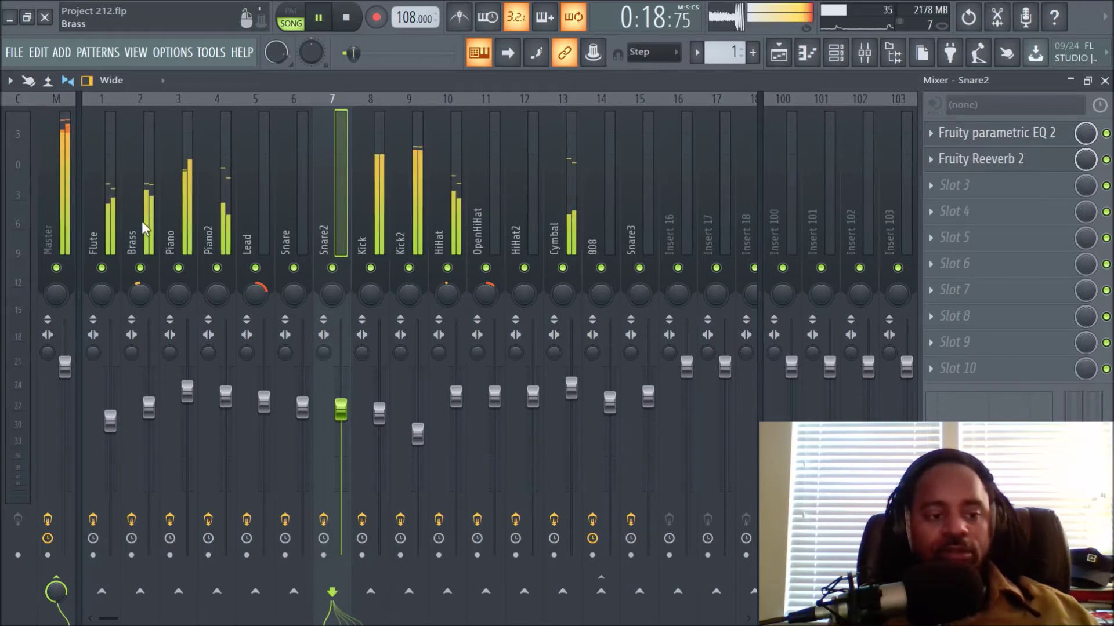
key(space)
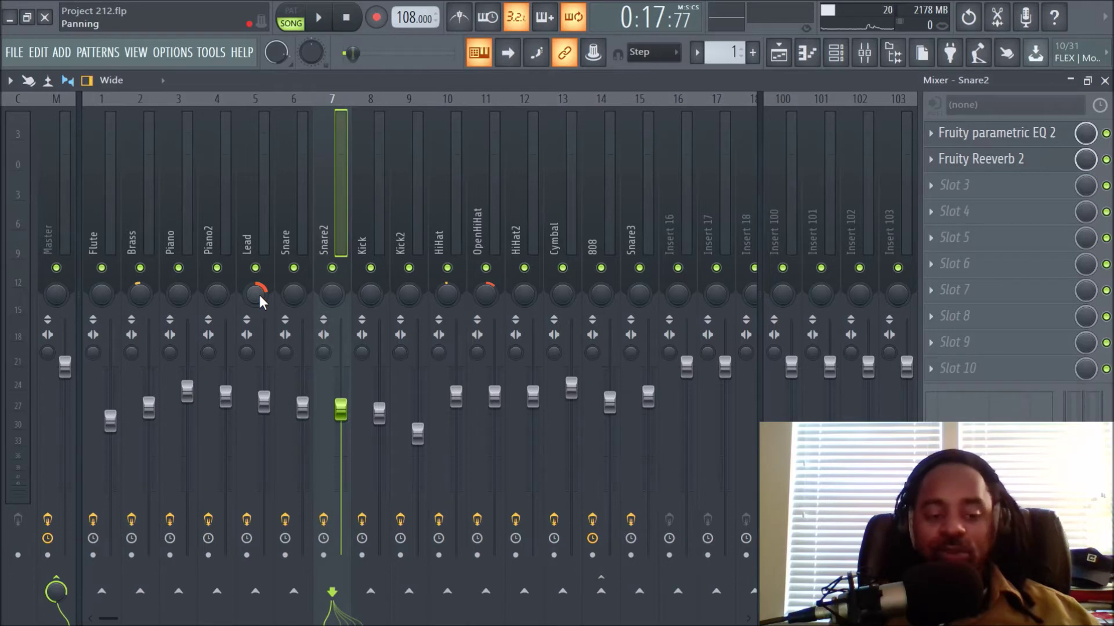
- Solo the HiHat and HiHat2 mixer tracks together, listen to them, and select HiHat to check its panning
scroll(257, 290, down, 3)
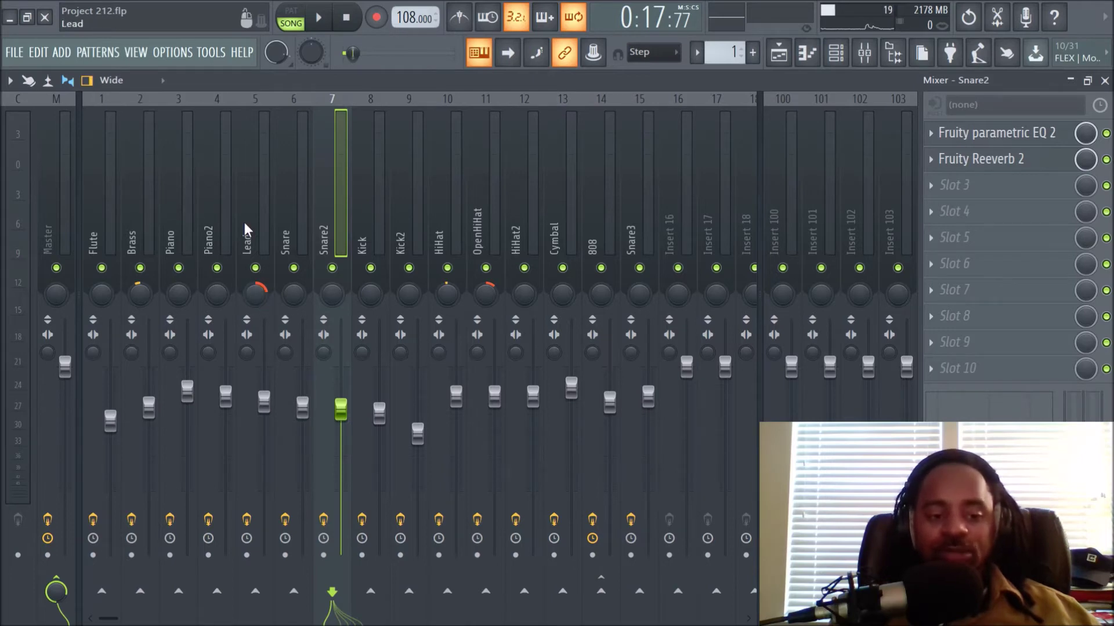
scroll(257, 292, down, 1)
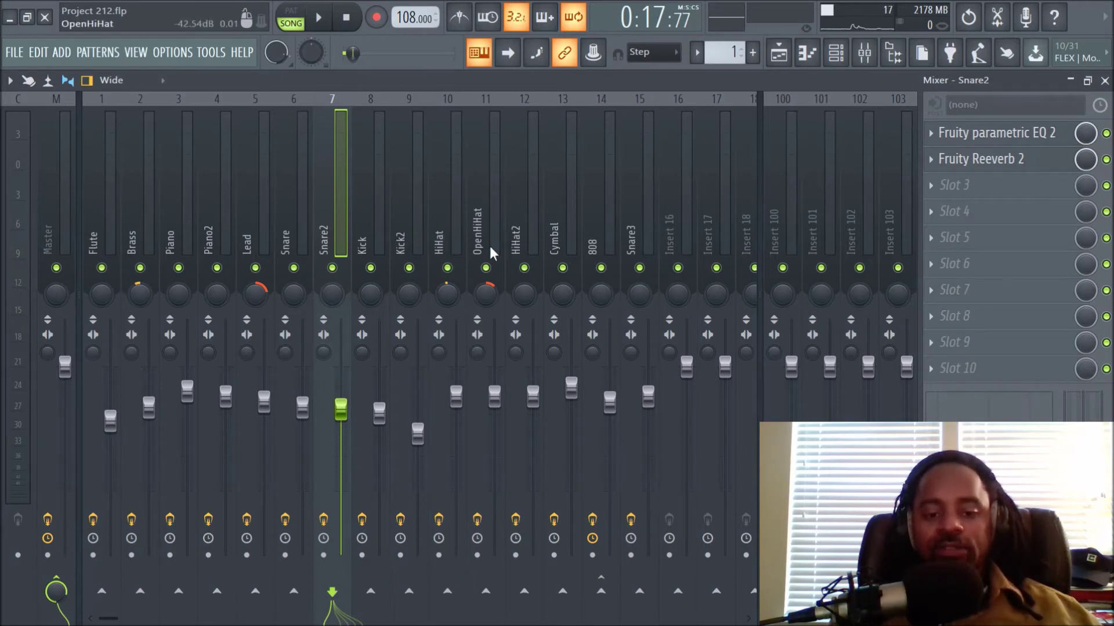
right_click(447, 268)
click(524, 268)
key(space)
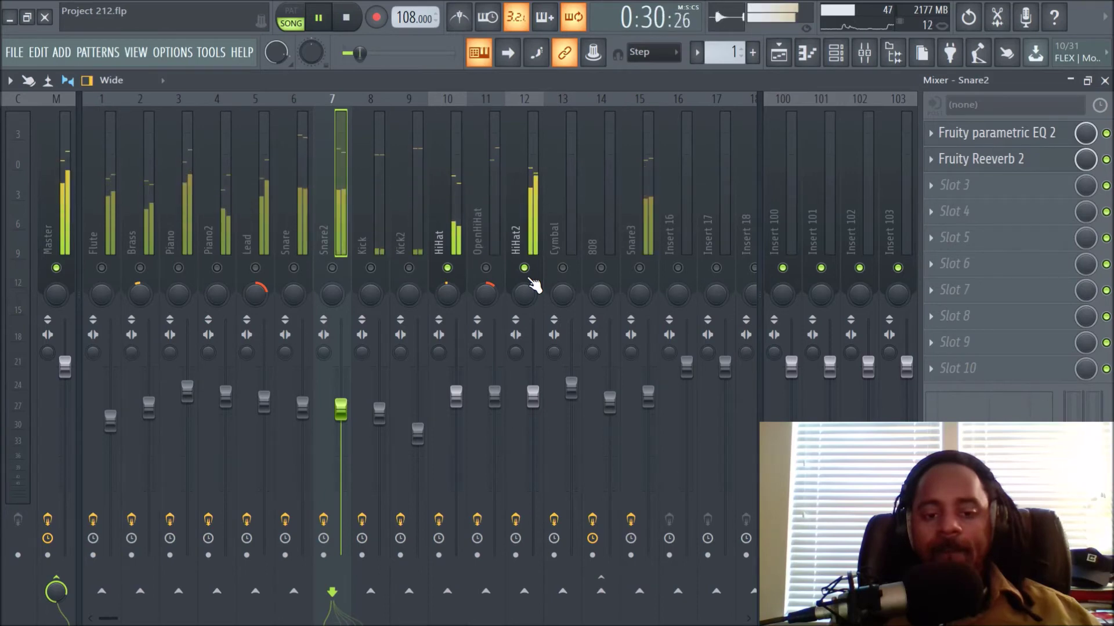
key(space)
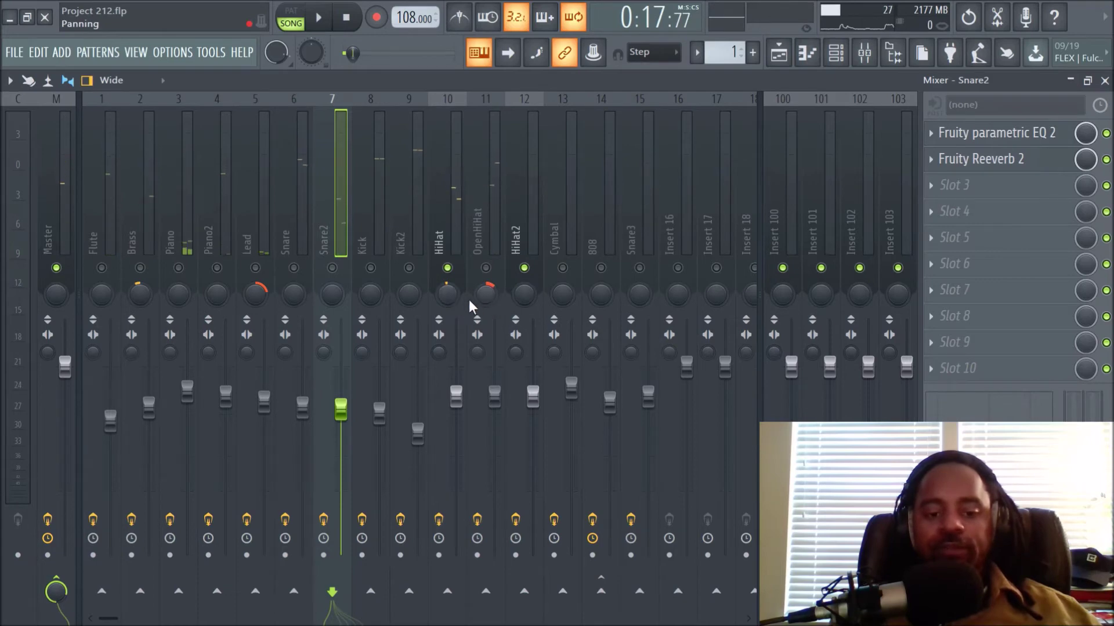
click(441, 293)
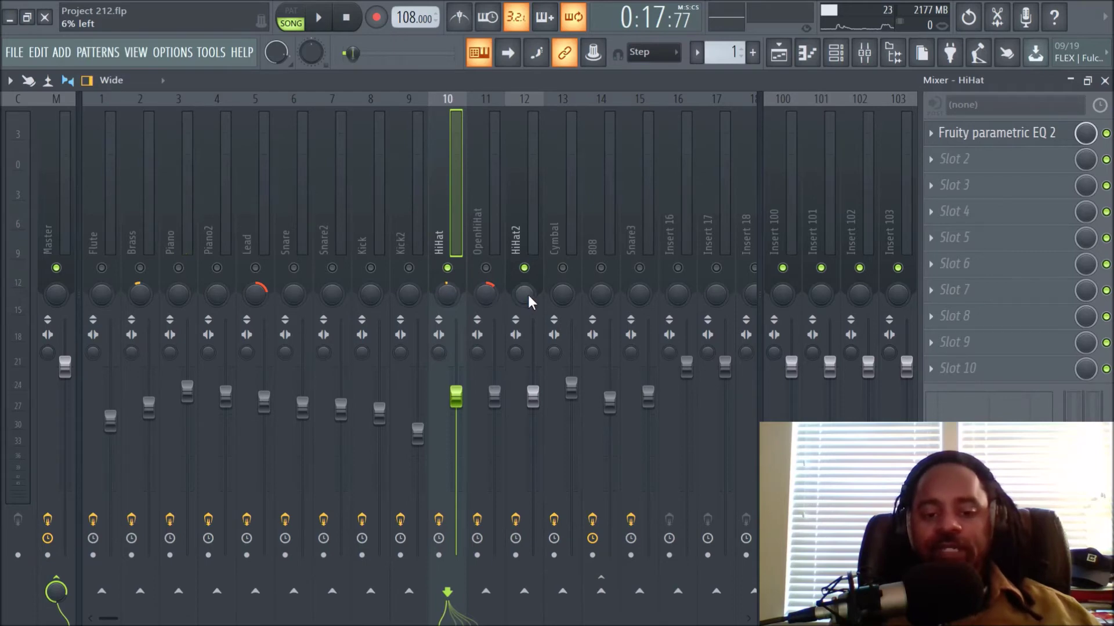
- Open the Fruity parametric EQ 2 on the HiHat2 mixer track, check its curve during brief playback, and close it
click(518, 220)
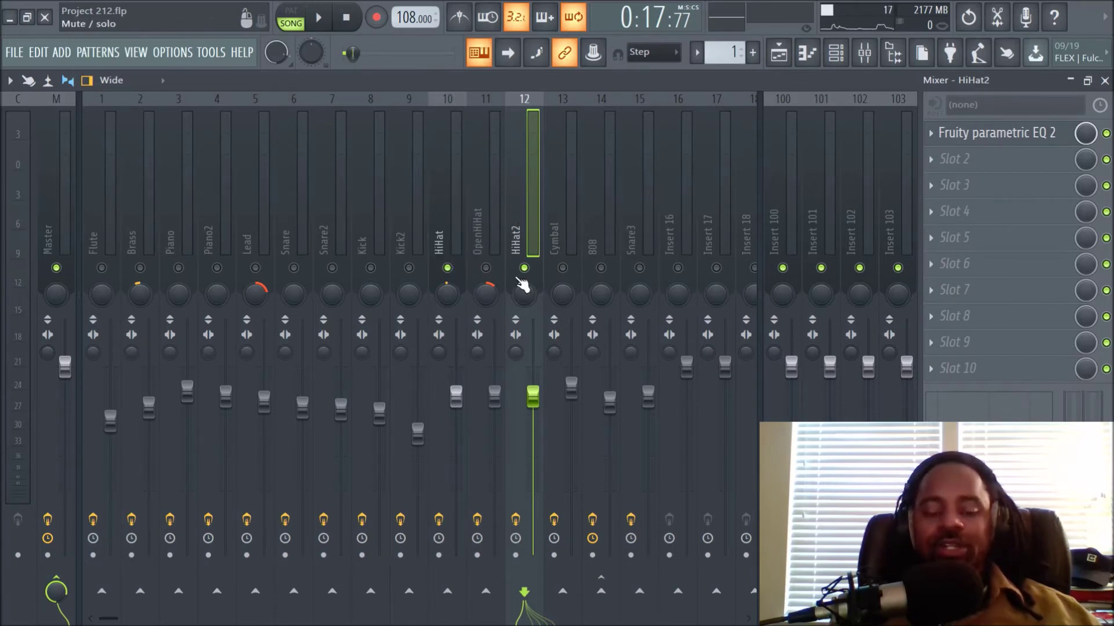
click(996, 135)
key(space)
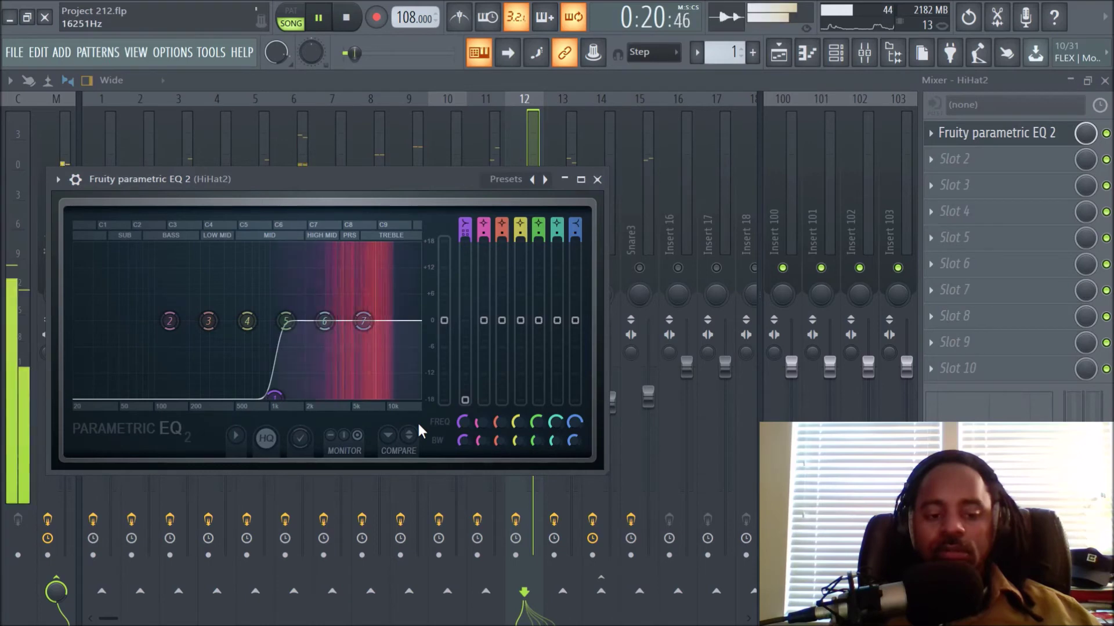
key(space)
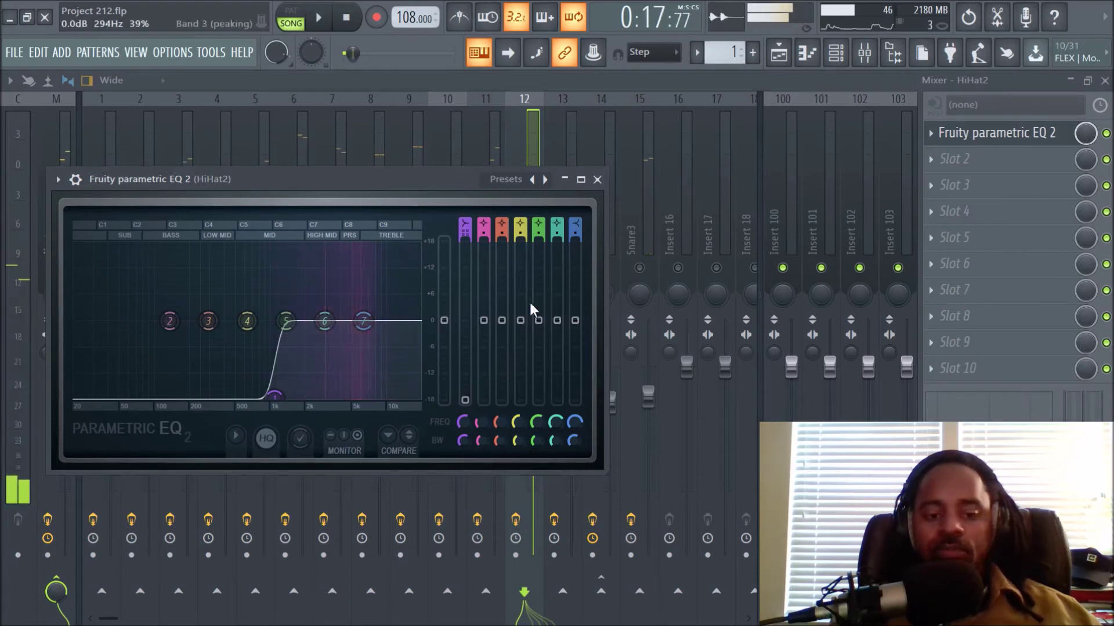
click(597, 180)
- Open the HiHat mixer track's Fruity parametric EQ 2, play briefly to examine its curve, and close it
click(441, 230)
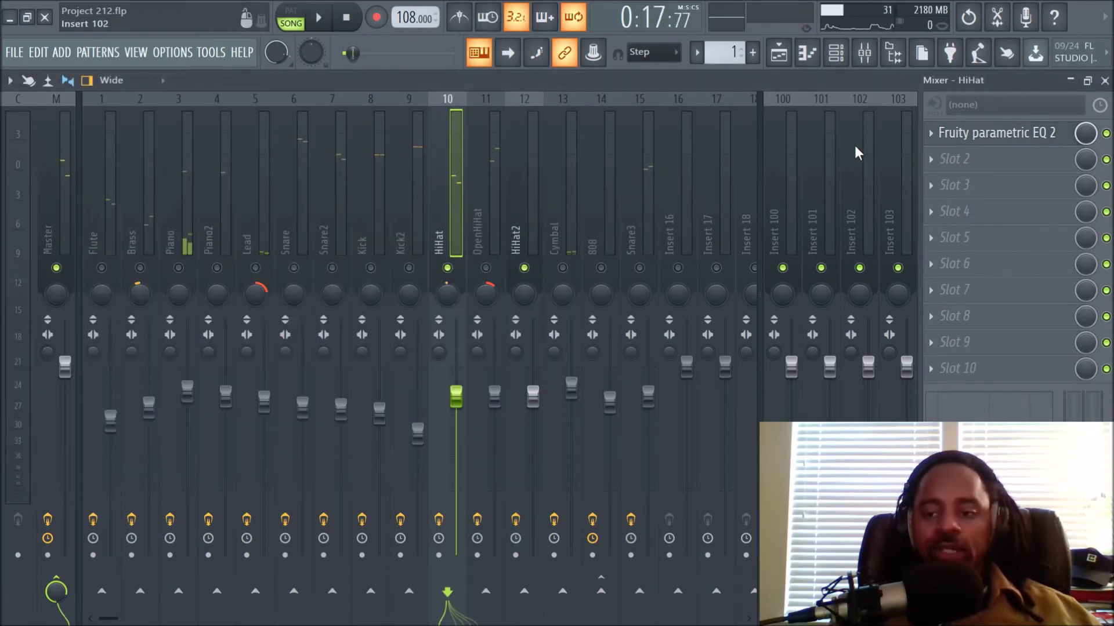
click(972, 137)
key(space)
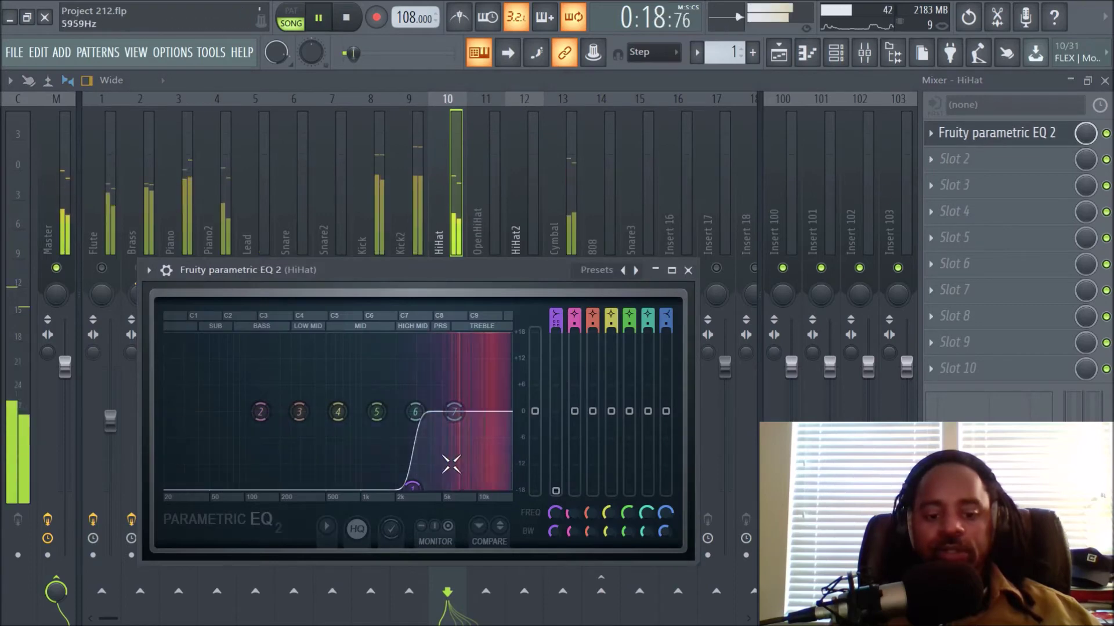
key(space)
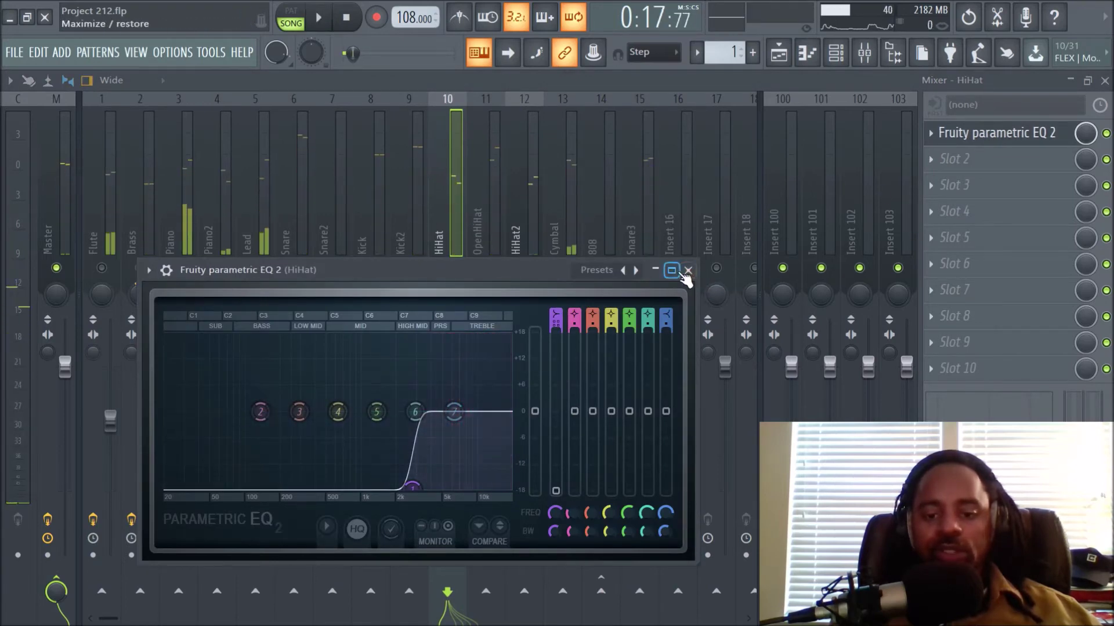
click(688, 270)
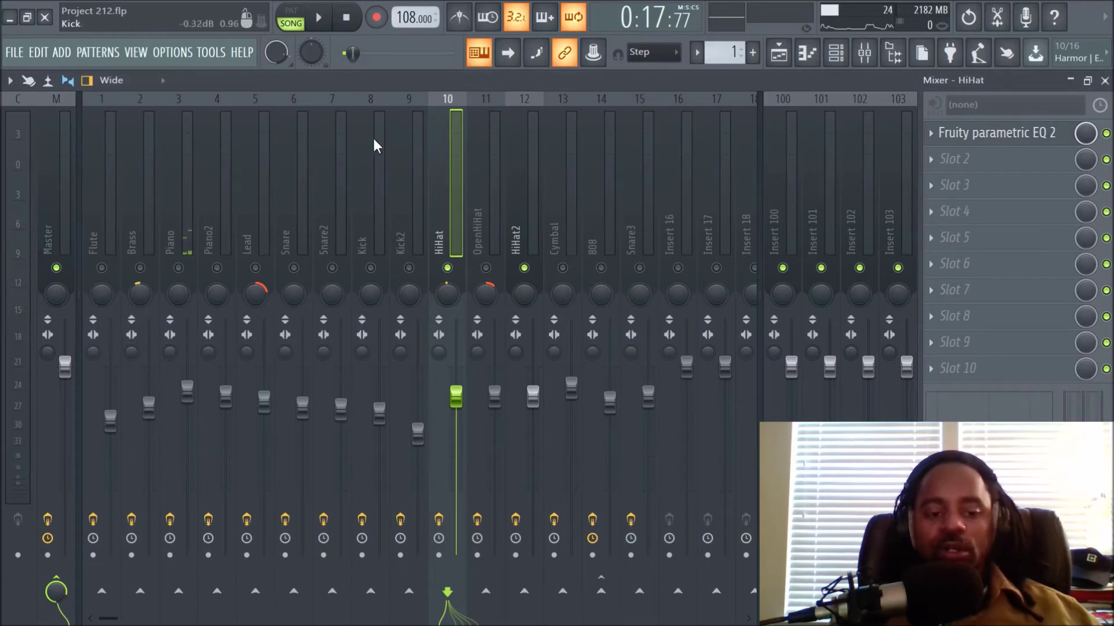
- Check the Kick and Kick2 effect chains, unsolo the hi-hats to restore all mixer tracks, and select OpenHiHat
click(361, 220)
click(415, 224)
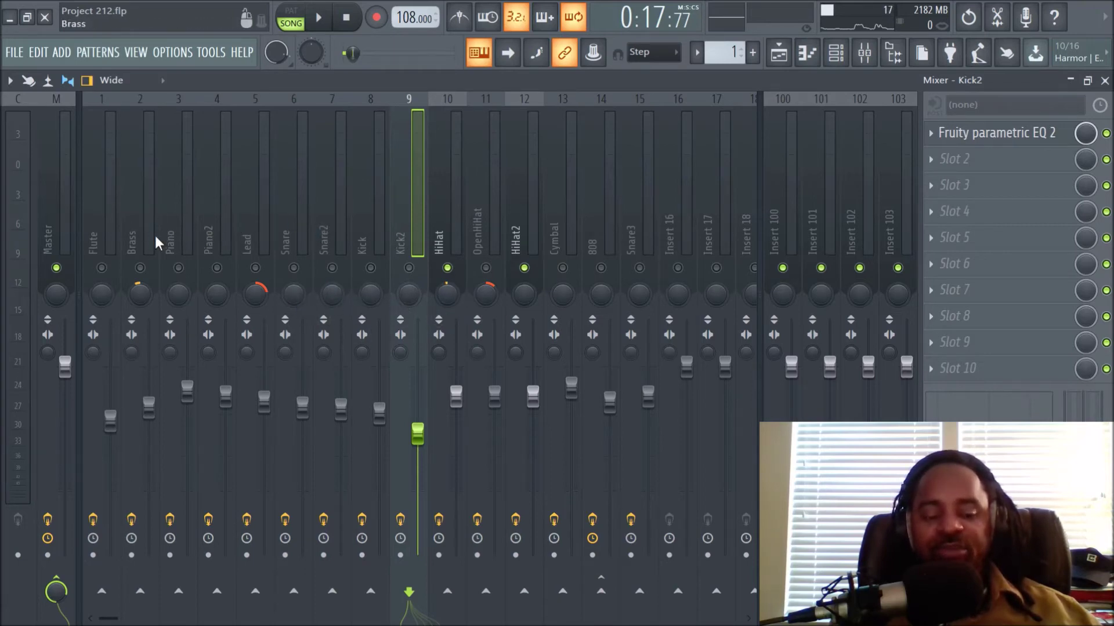
right_click(448, 269)
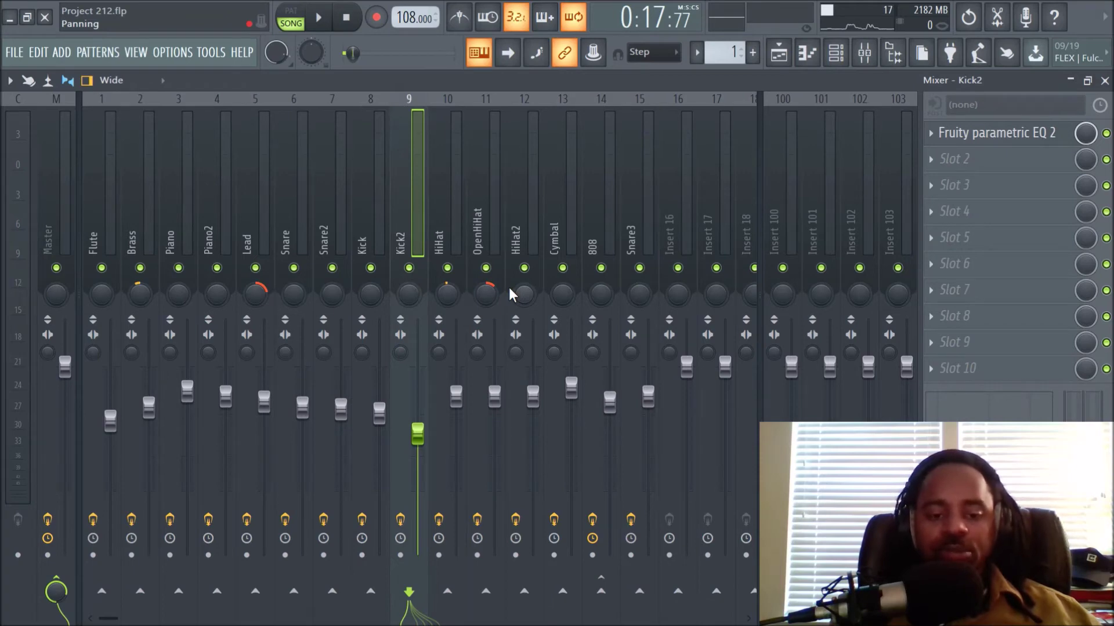
click(471, 155)
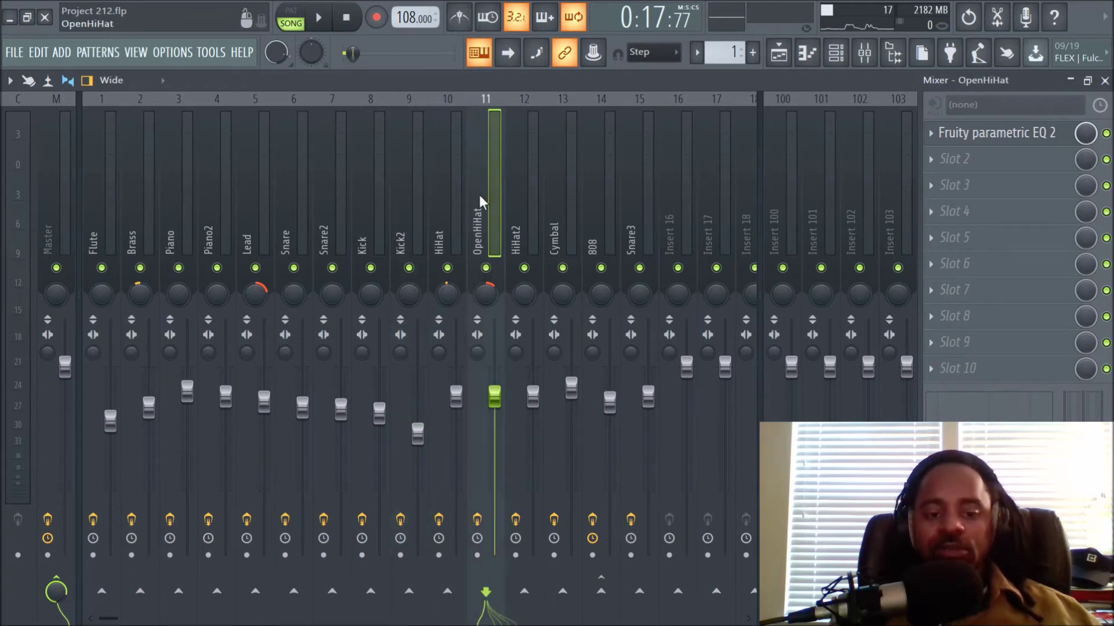
- Check the channel rack and bring up the playlist arrangement from bar 9
click(836, 53)
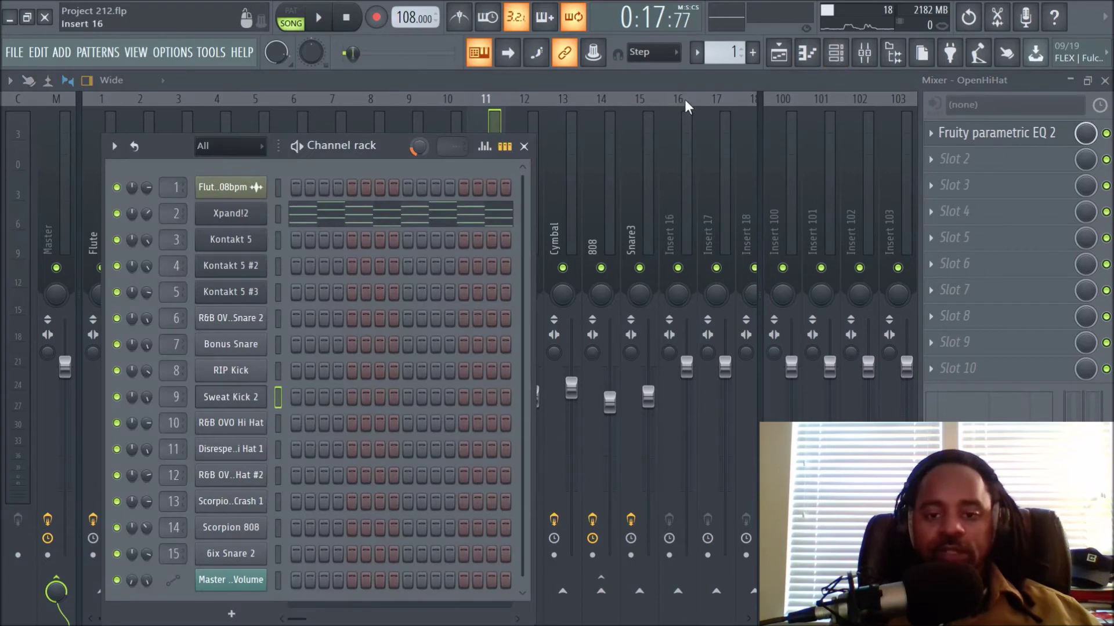
click(779, 53)
scroll(525, 281, down, 3)
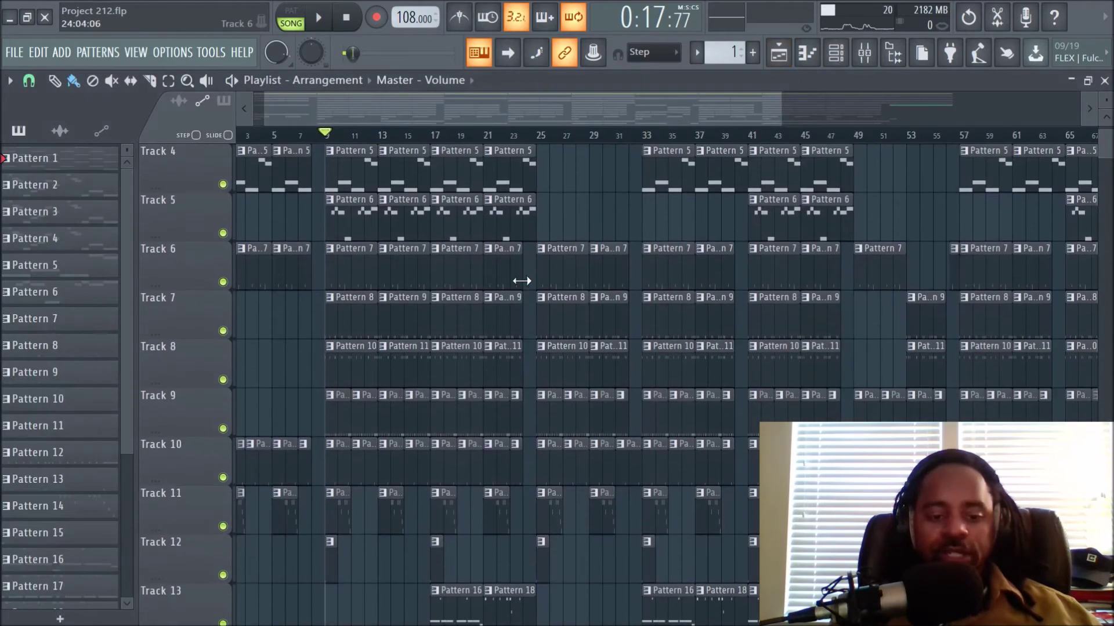
scroll(378, 142, up, 3)
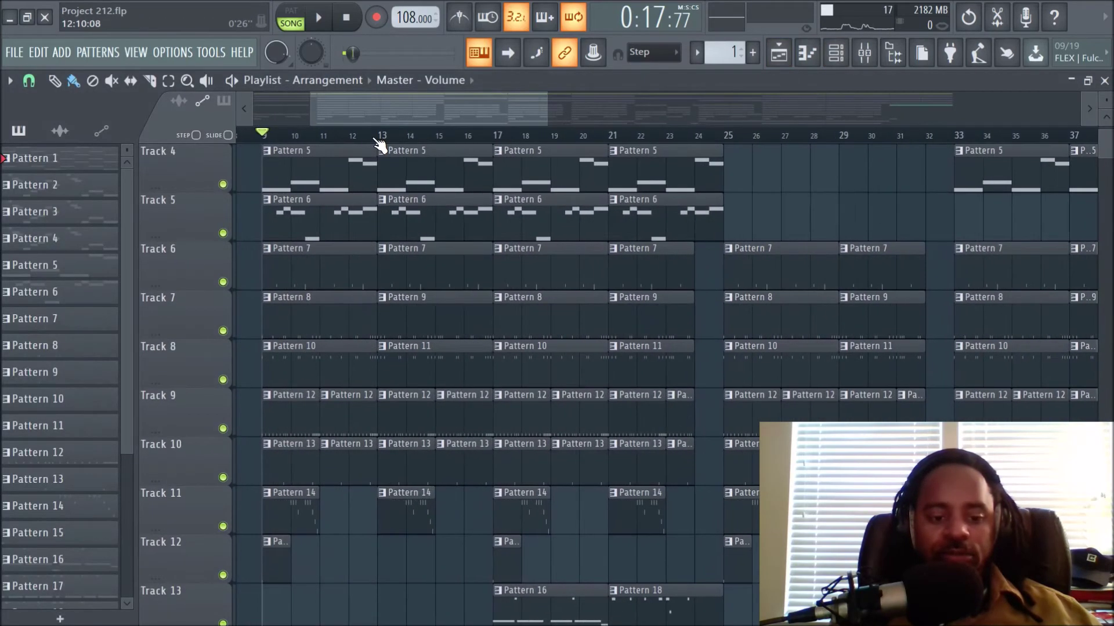
right_click(212, 378)
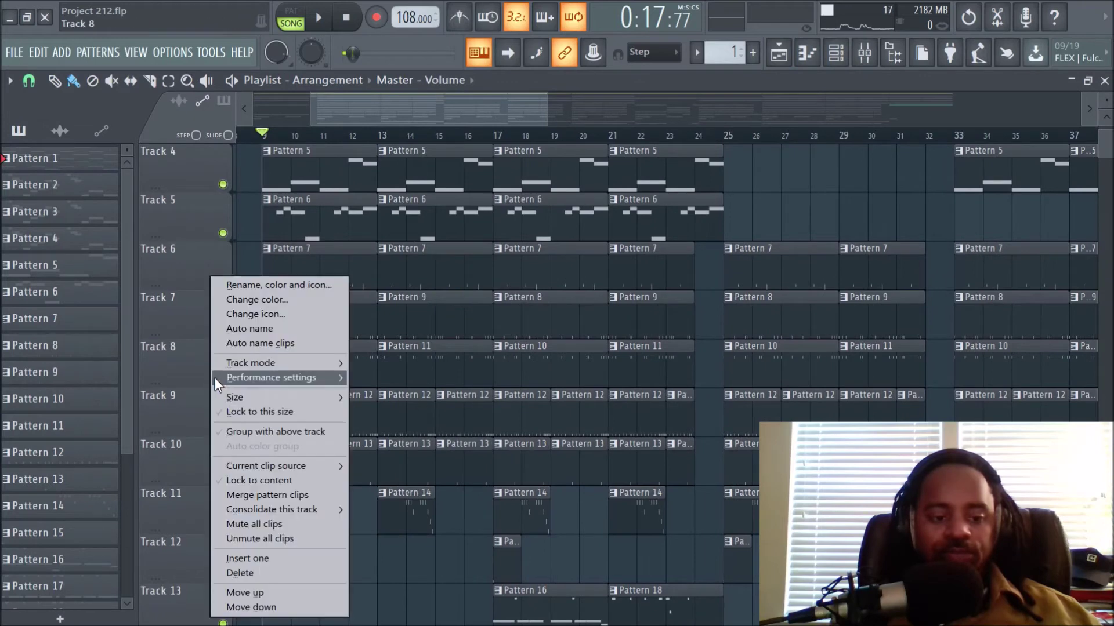
mouse_move(272, 378)
click(405, 549)
click(223, 380)
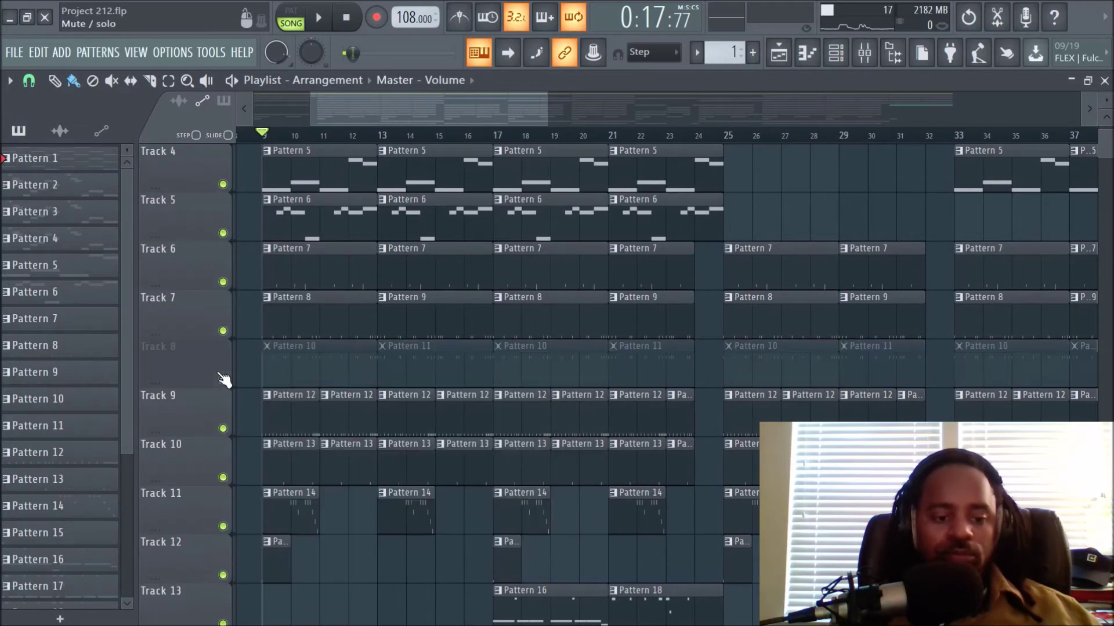
right_click(223, 379)
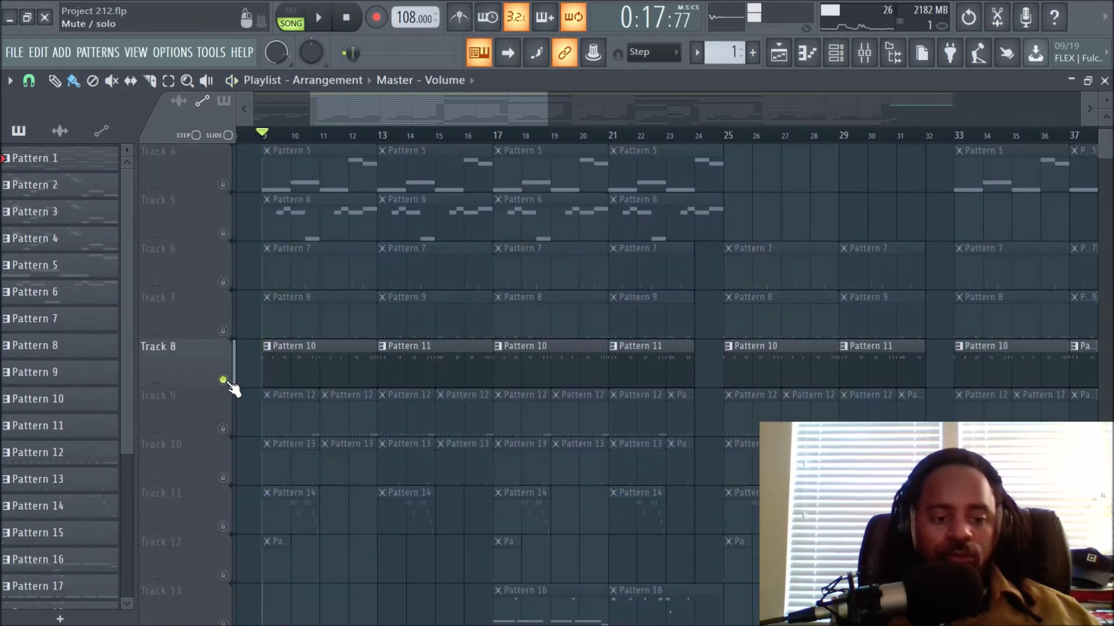
right_click(223, 380)
- Solo Track 11 in the playlist, play it, and open its Pattern 14 clip in the piano roll before stopping playback
right_click(223, 526)
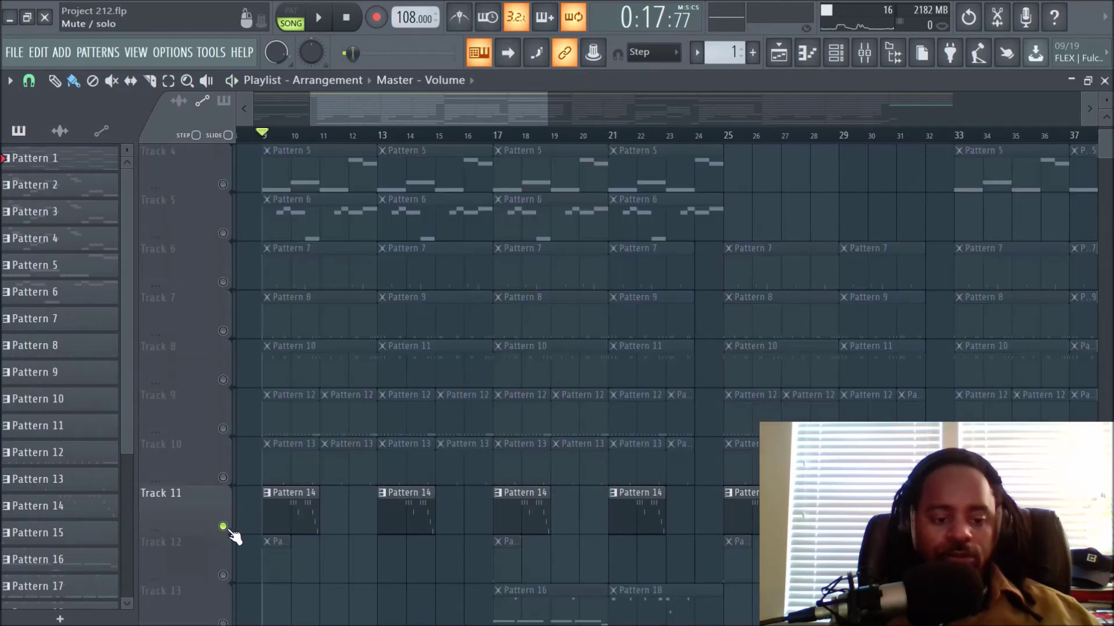
key(space)
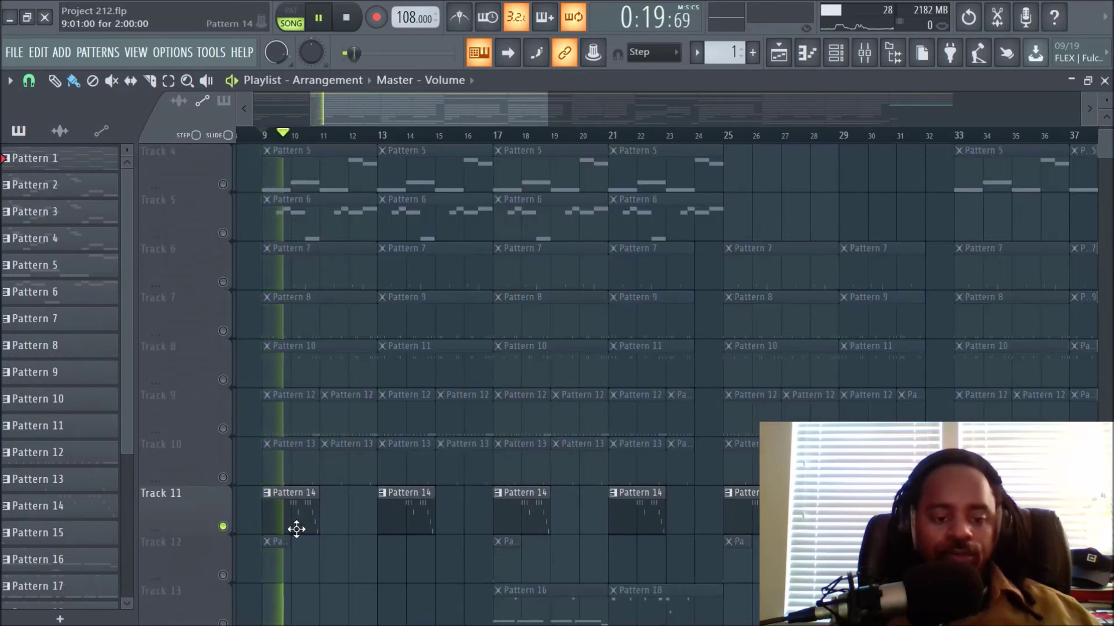
double_click(299, 526)
click(295, 526)
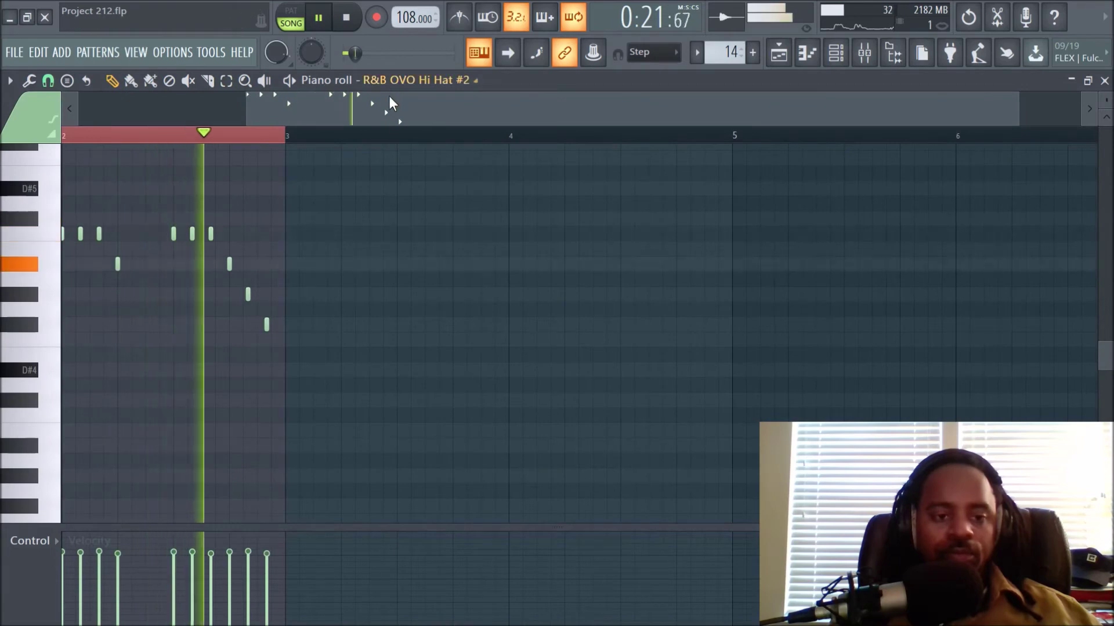
key(space)
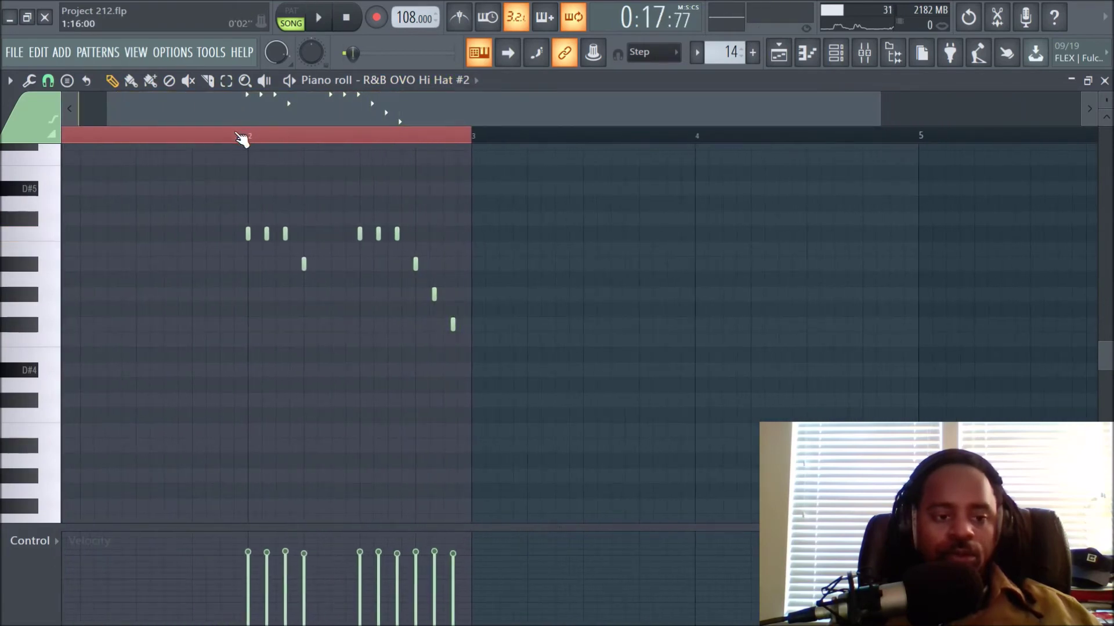
- Show note pan in the piano roll's control lane and examine the panning of the R&B OVO Hi Hat #2 notes
click(58, 543)
click(45, 534)
mouse_move(231, 567)
mouse_down()
mouse_move(343, 592)
mouse_move(244, 572)
mouse_up()
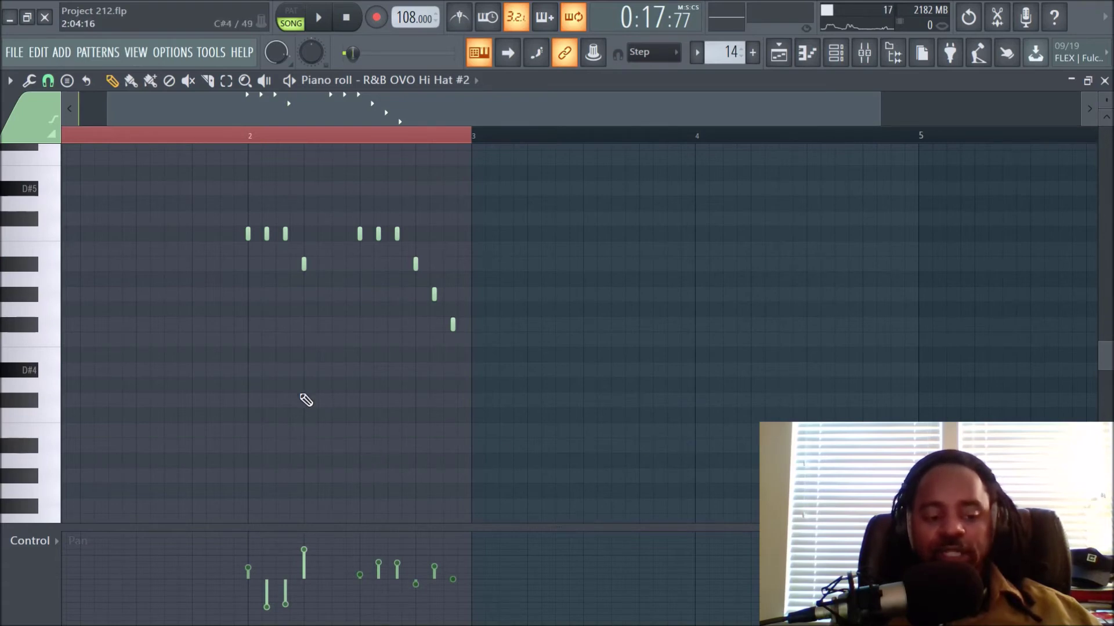
click(889, 58)
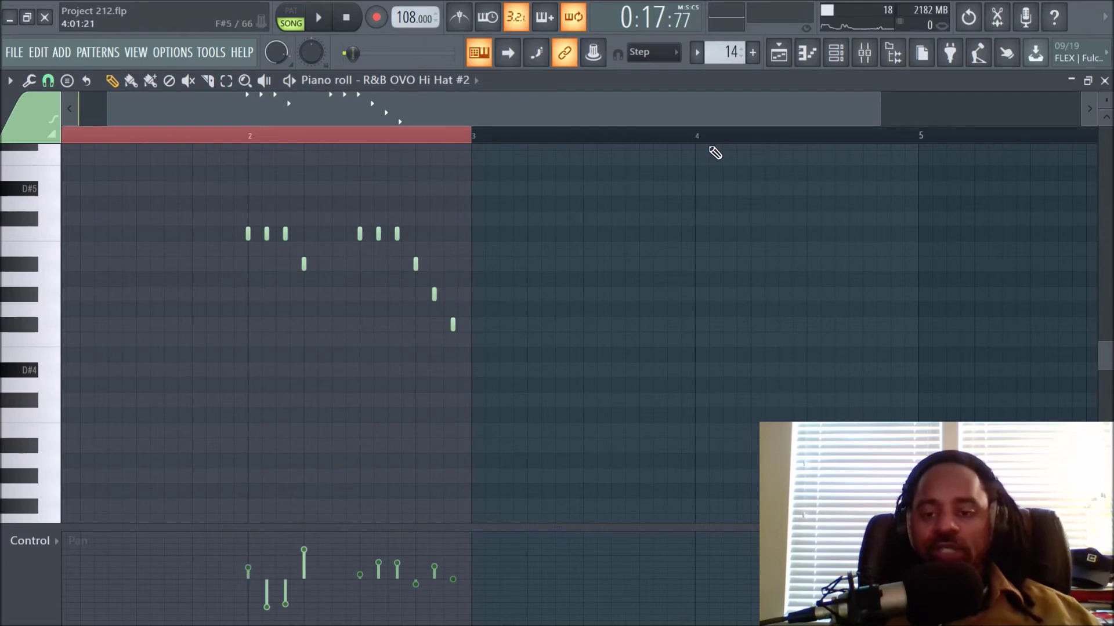
- Switch the piano roll's control lane from note pan back to note velocity
click(54, 545)
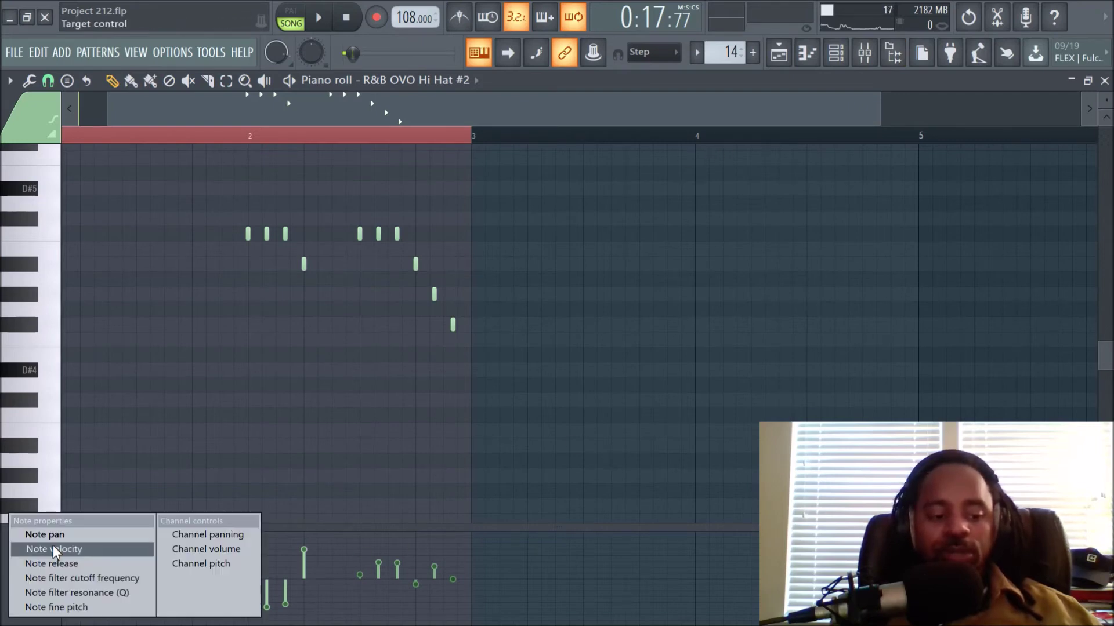
click(58, 535)
click(50, 545)
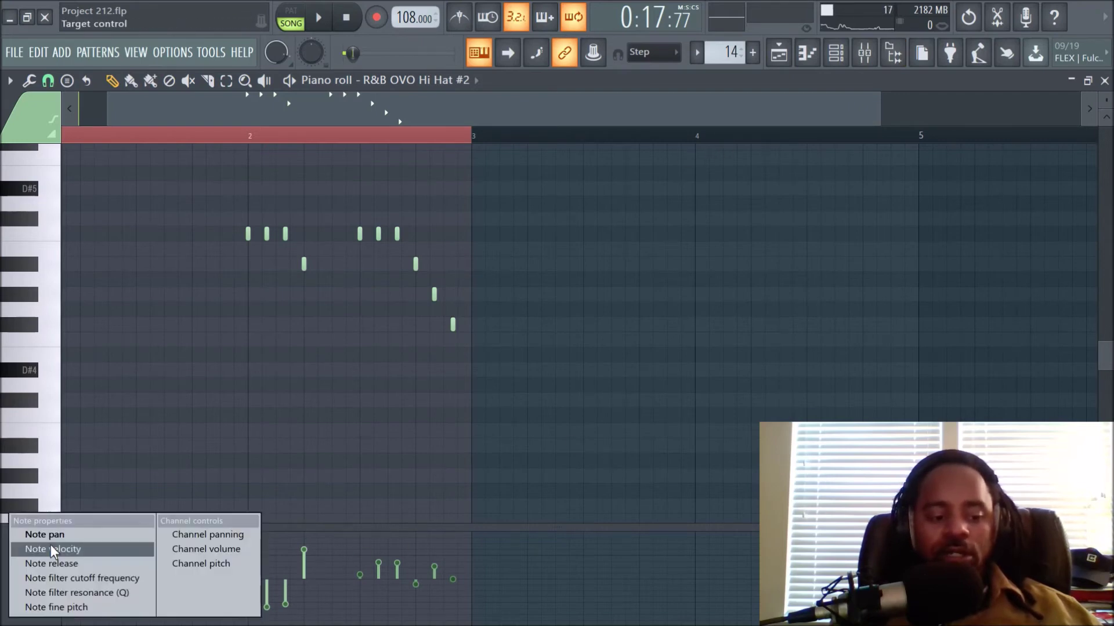
click(58, 549)
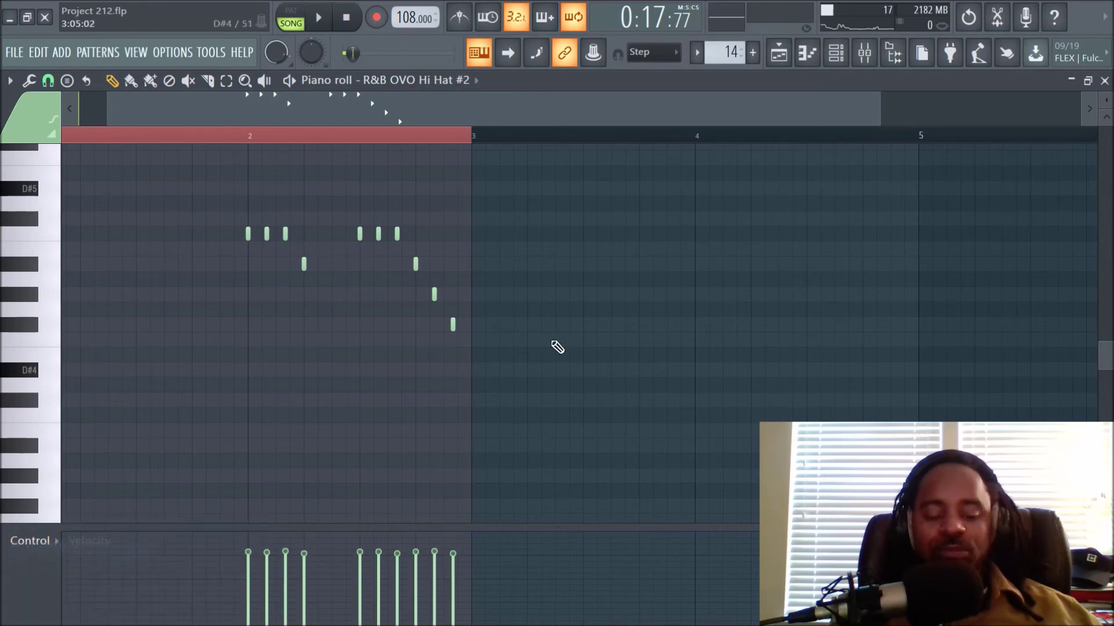
- Return to the playlist, end the Track 11 solo so every track is active, and start playing the full arrangement
click(778, 52)
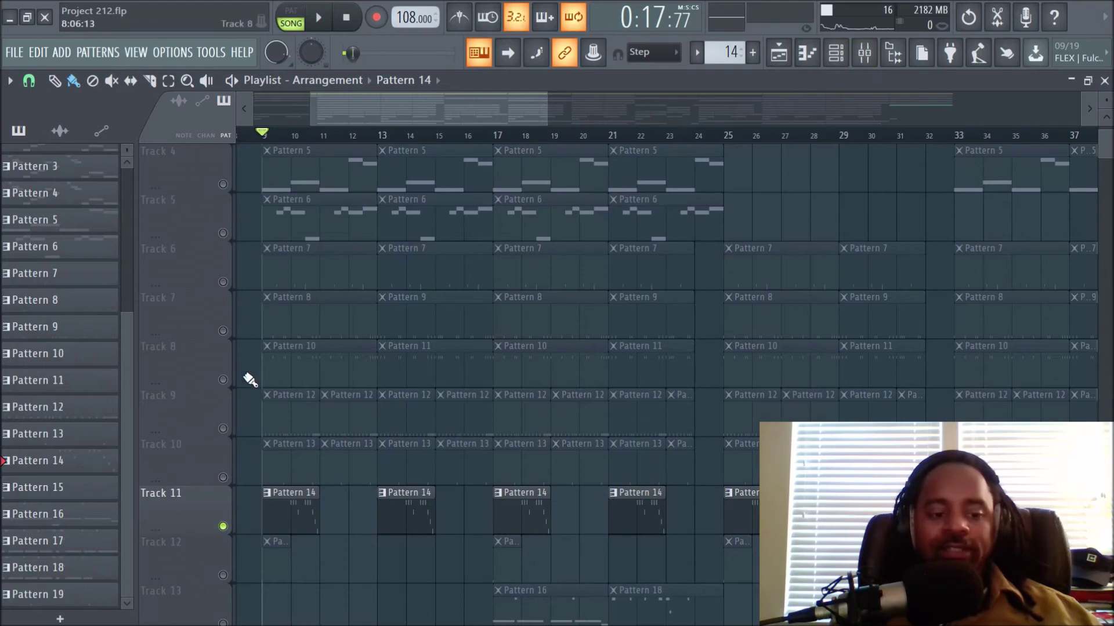
right_click(223, 379)
right_click(223, 380)
key(space)
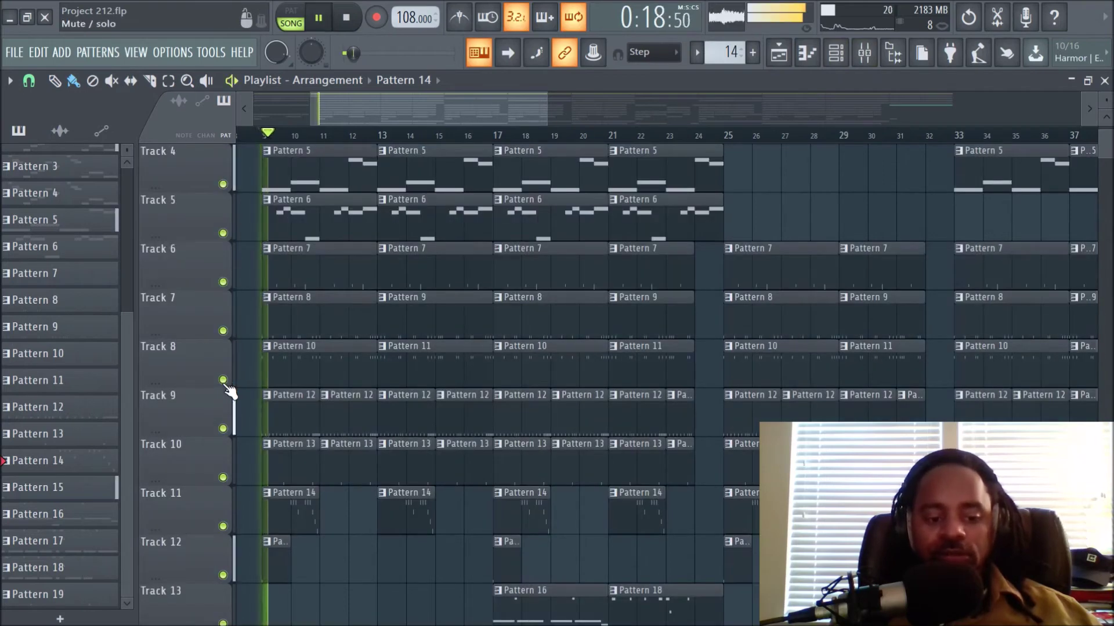
- Show the mixer while the full mix plays, restart playback to listen again from bar 9, and stop it
click(863, 53)
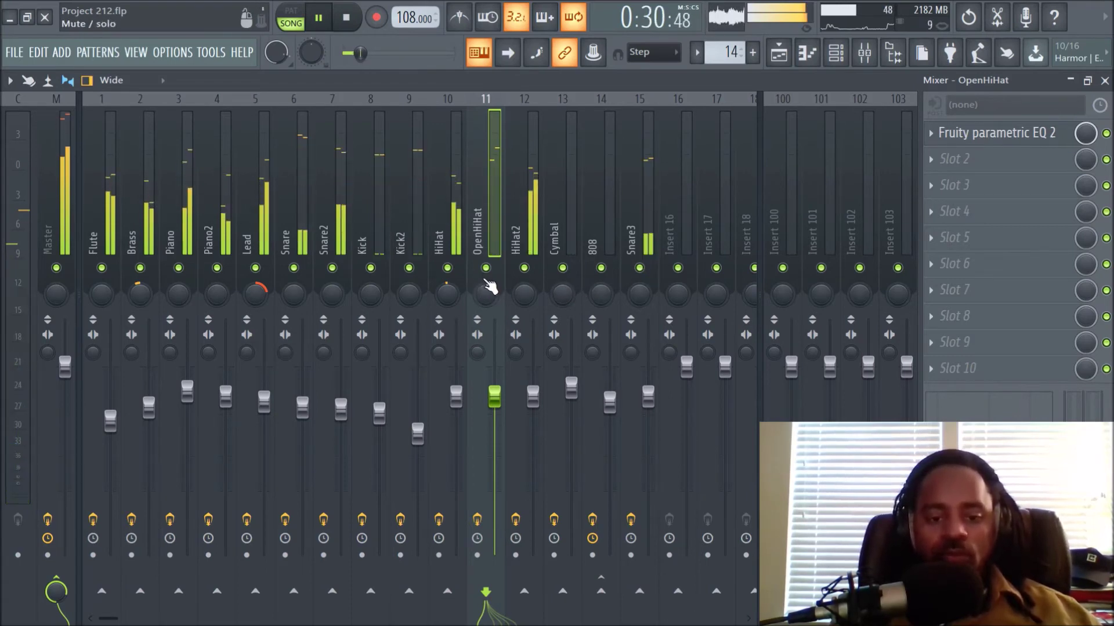
key(space)
key(space)
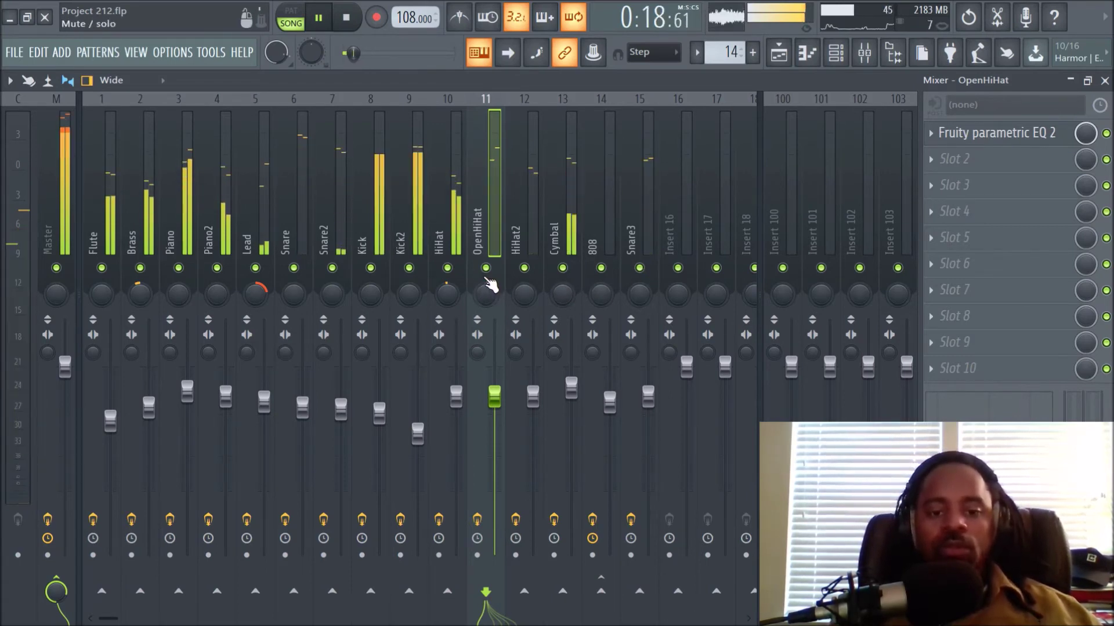
key(space)
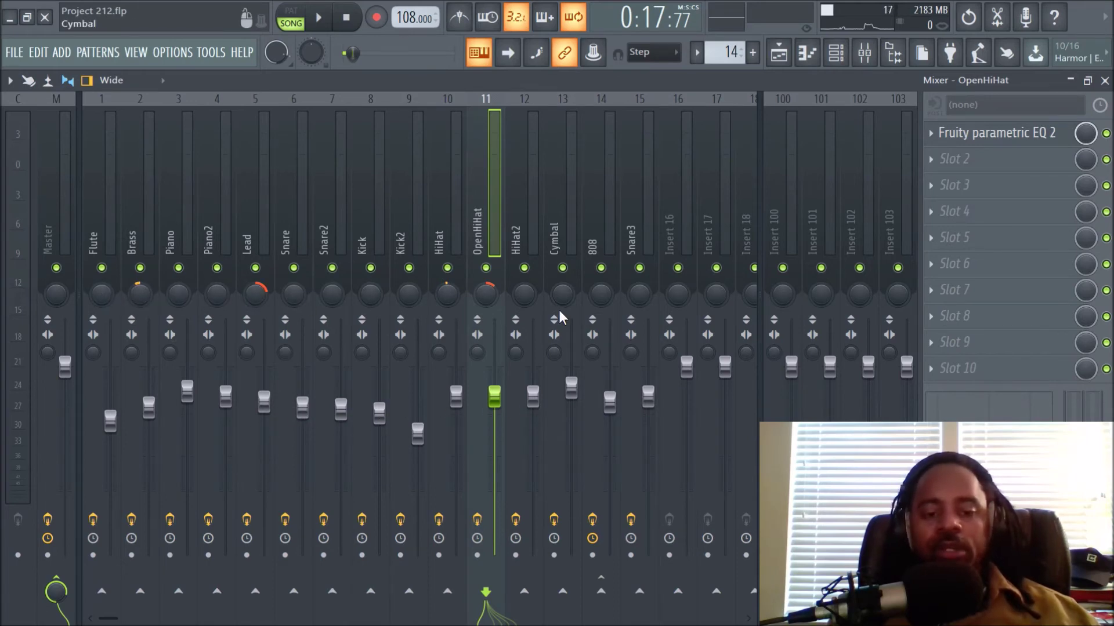
- Select the Snare2, Lead, Flute, Brass and Piano mixer tracks one after another to review their effect chains
click(335, 212)
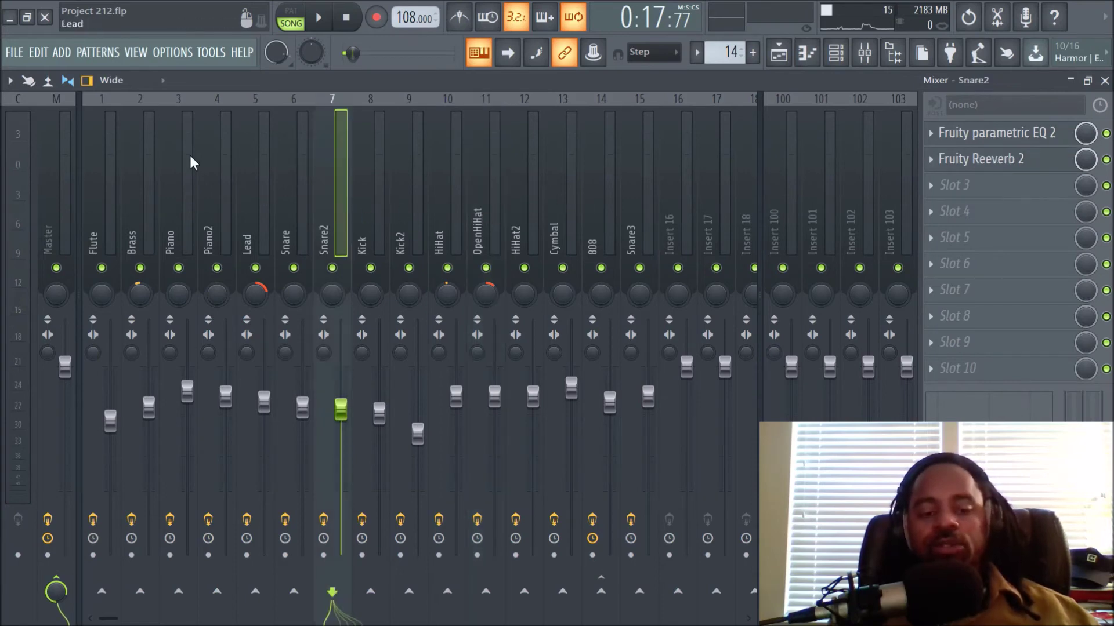
click(251, 212)
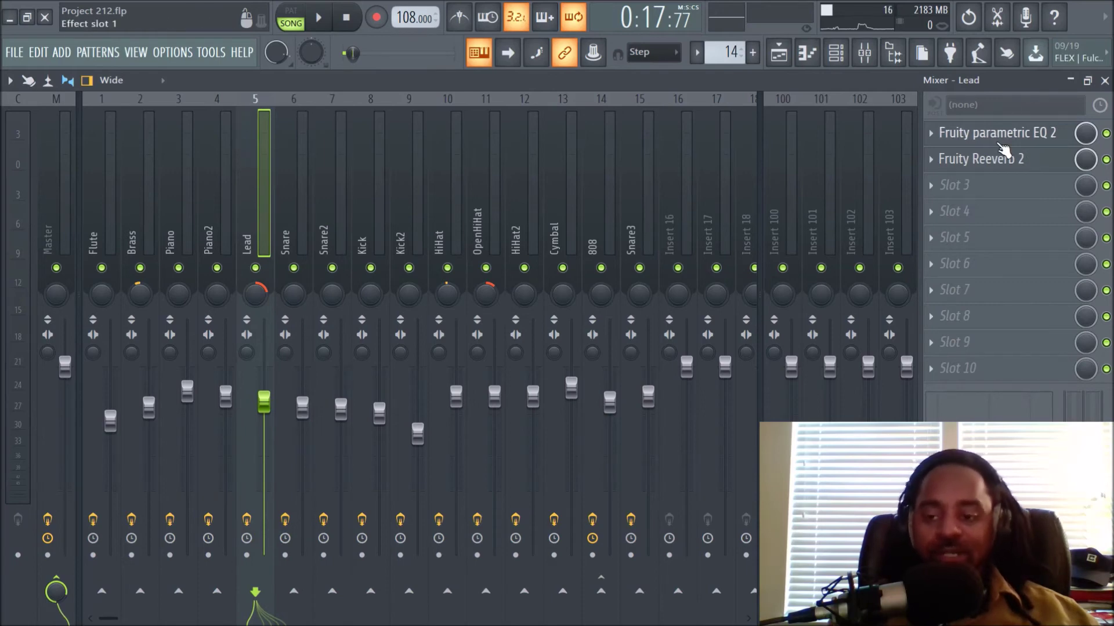
click(104, 225)
click(132, 230)
click(172, 224)
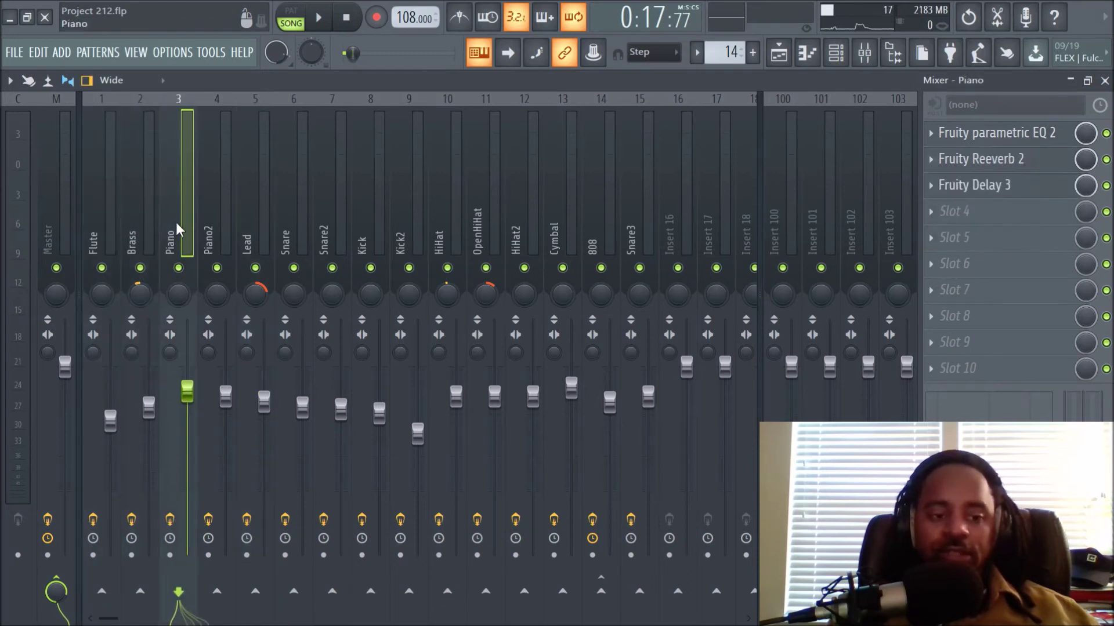
- Select the Piano2 mixer track and open its Fruity parametric EQ 2 to examine the curve
click(226, 200)
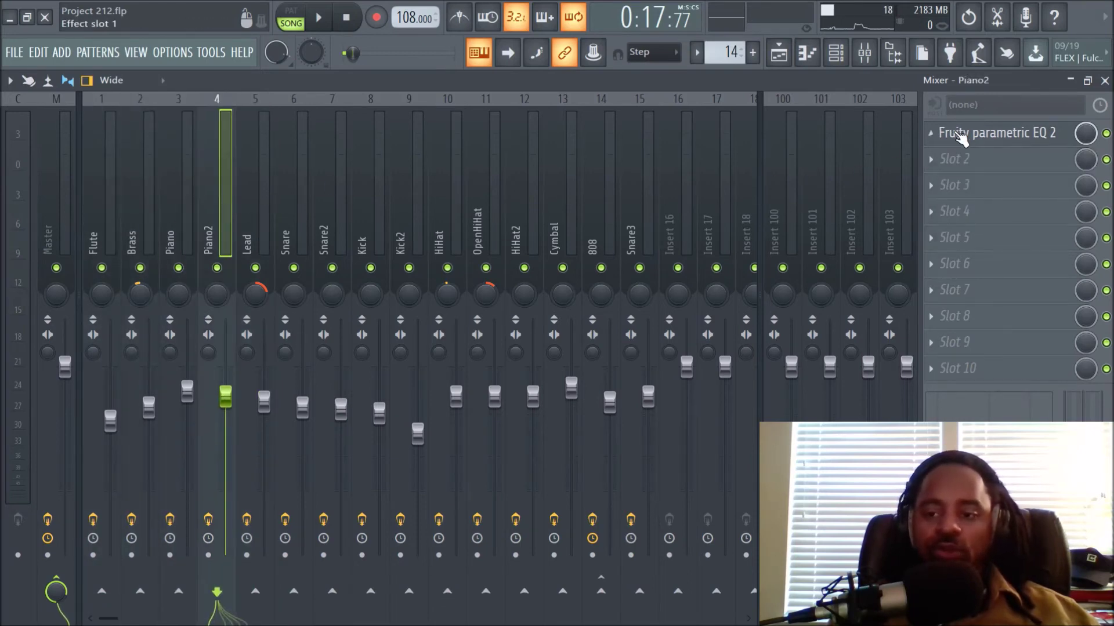
click(979, 139)
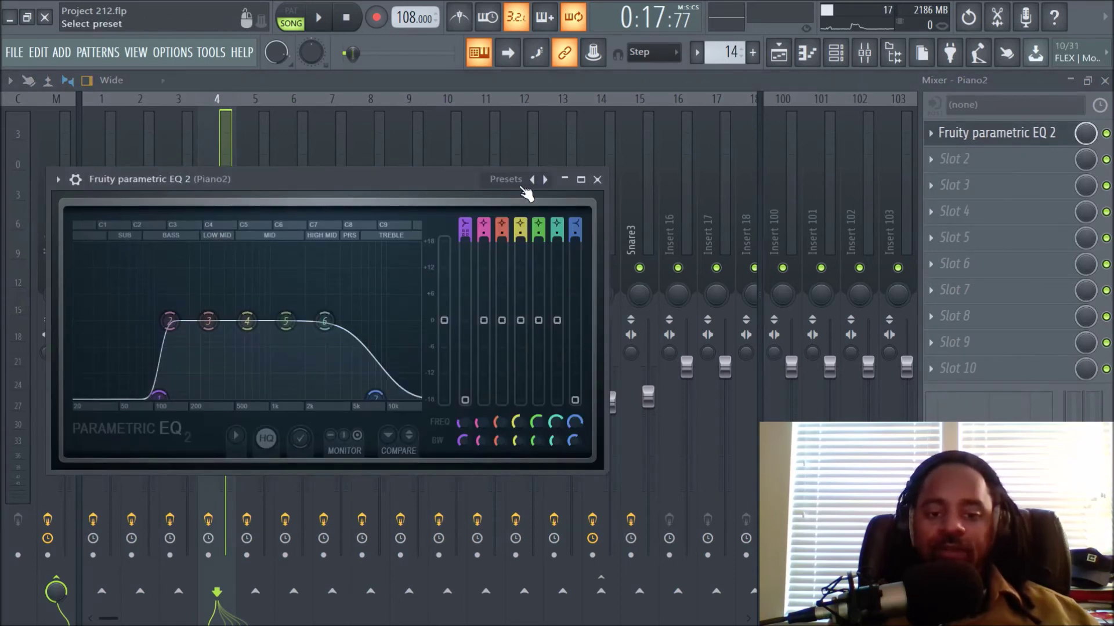
- Close the Piano2 equalizer and examine the Lead track's Fruity parametric EQ 2 curve
click(597, 180)
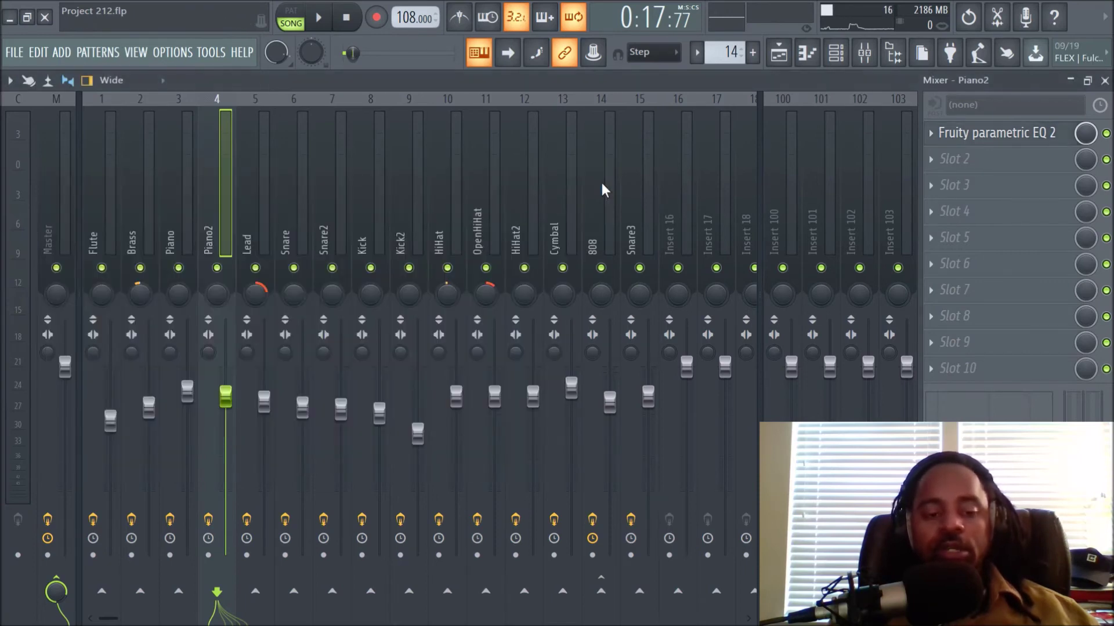
click(255, 182)
click(995, 134)
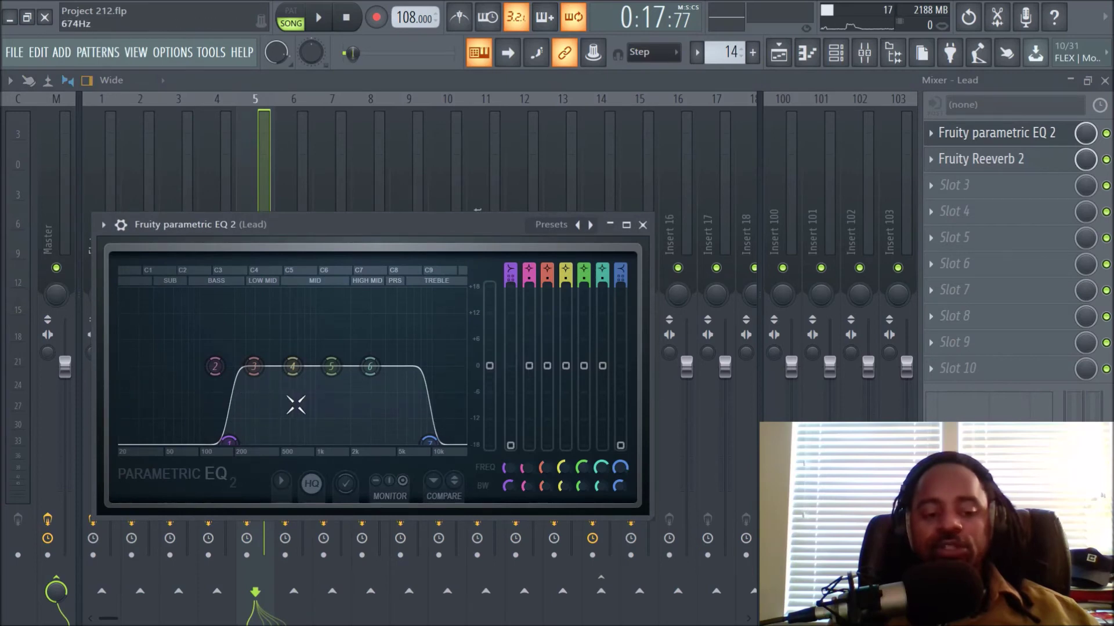
click(643, 224)
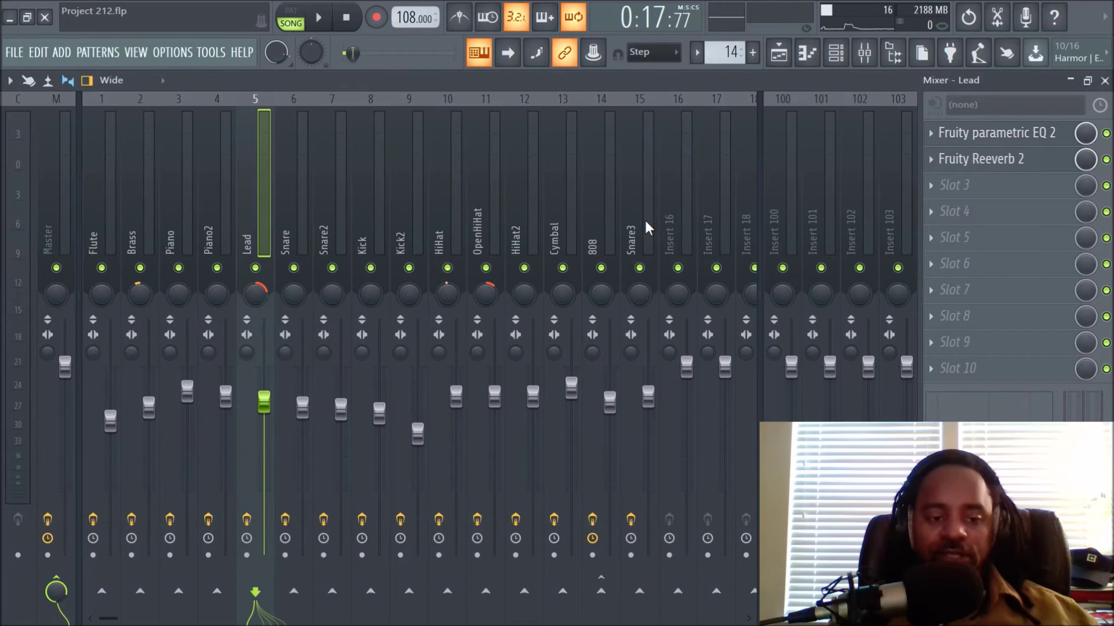
- Select the Snare, Snare2, Kick, Kick2, HiHat and OpenHiHat mixer tracks in turn to review their effect chains
click(290, 200)
click(322, 211)
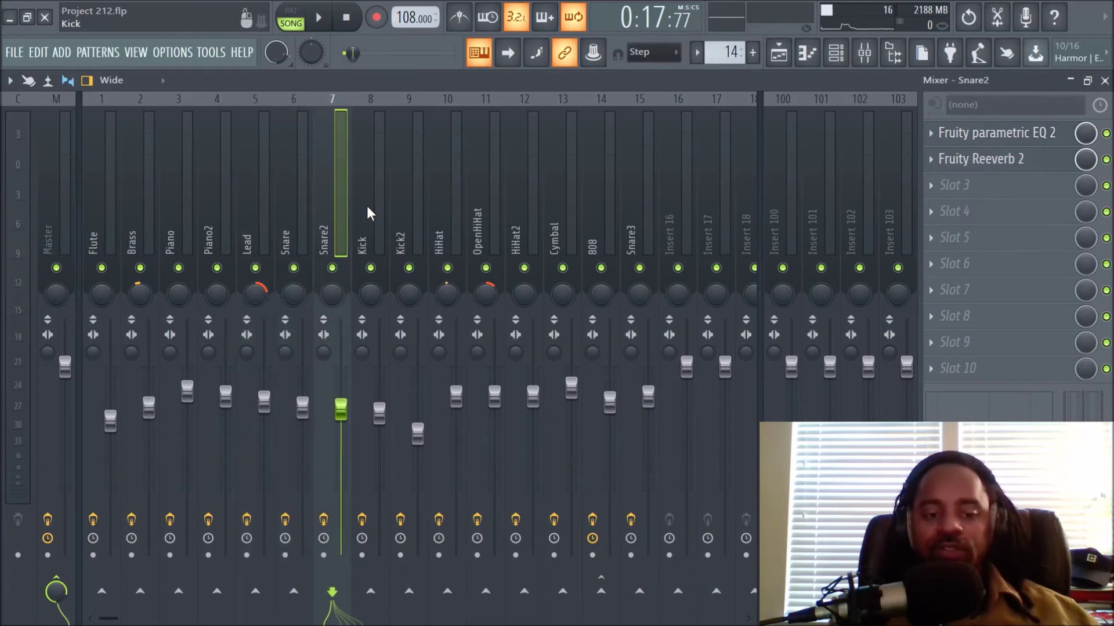
click(366, 204)
click(402, 207)
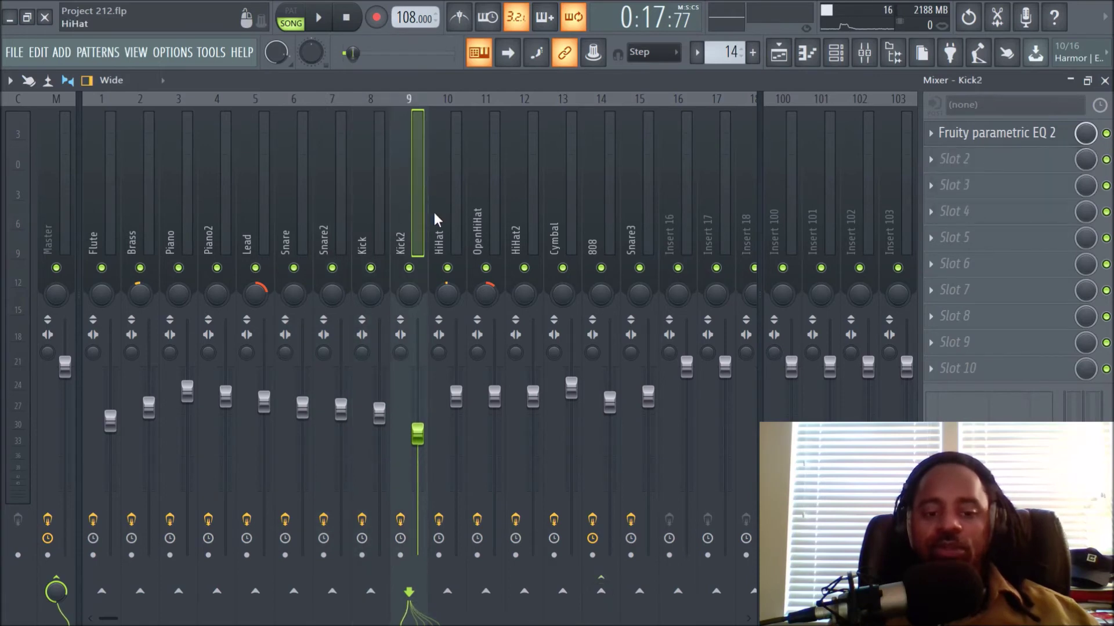
click(441, 223)
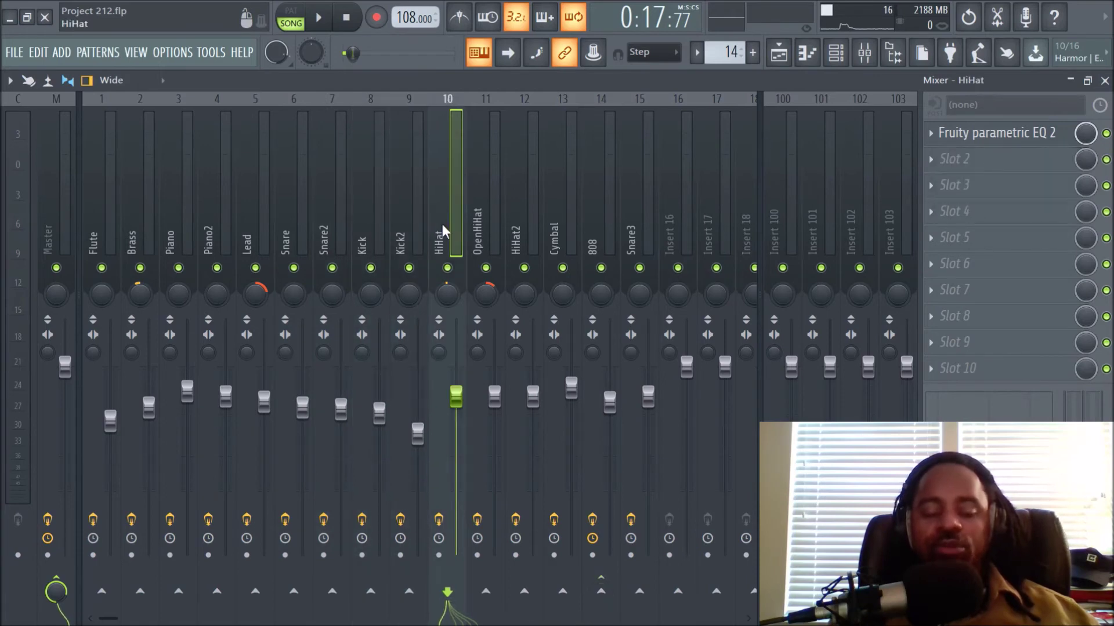
click(472, 192)
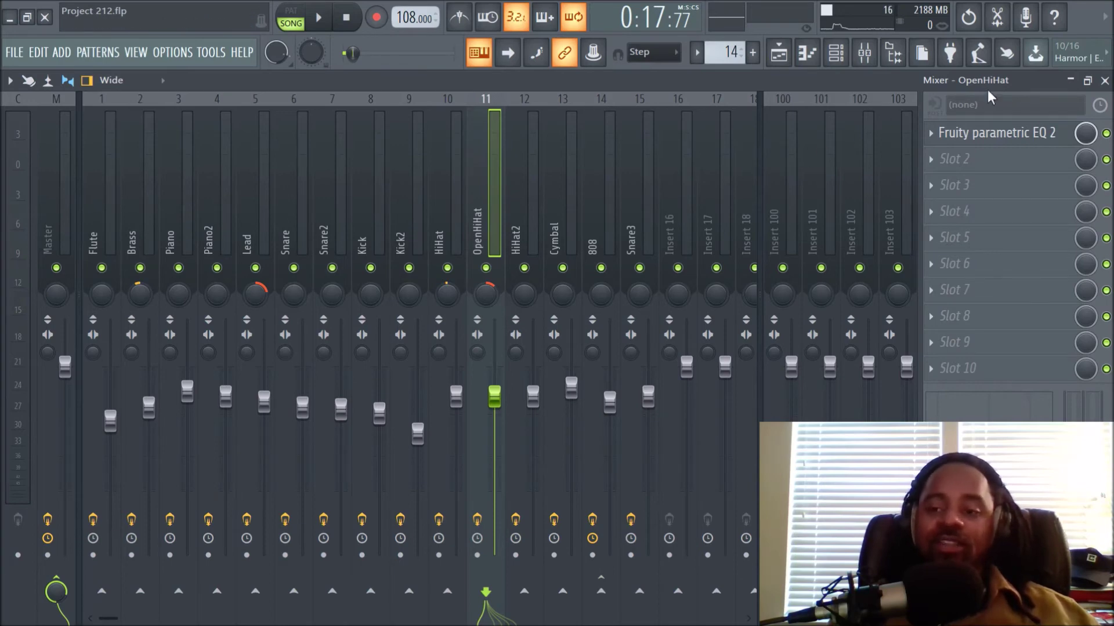
- Examine the OpenHiHat track's Fruity parametric EQ 2, including during a short playback of the mix, and close it
click(997, 133)
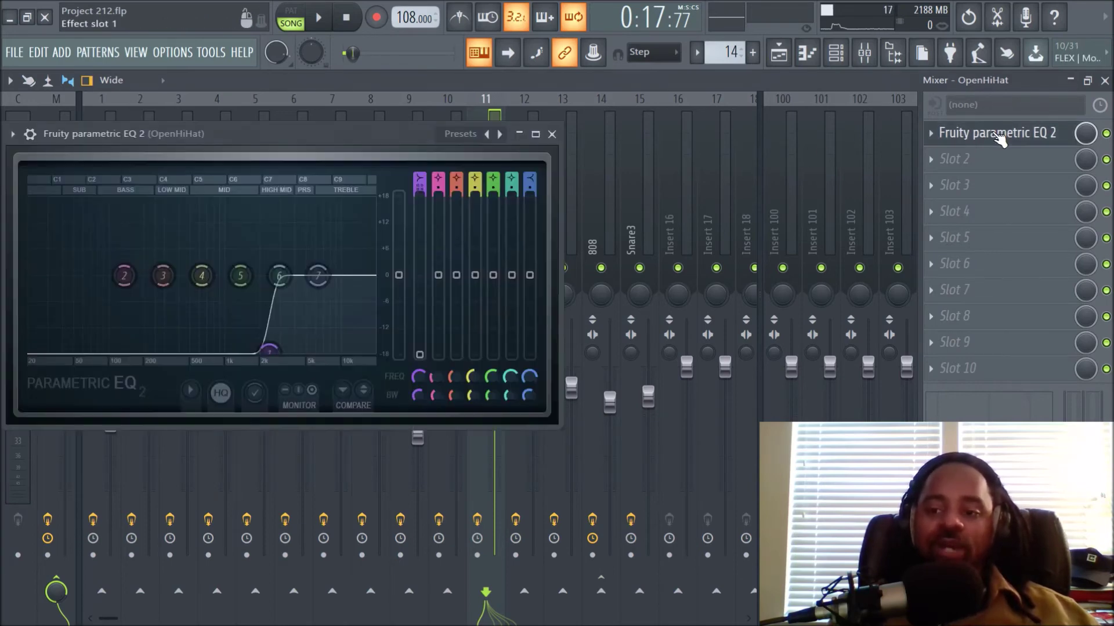
click(552, 135)
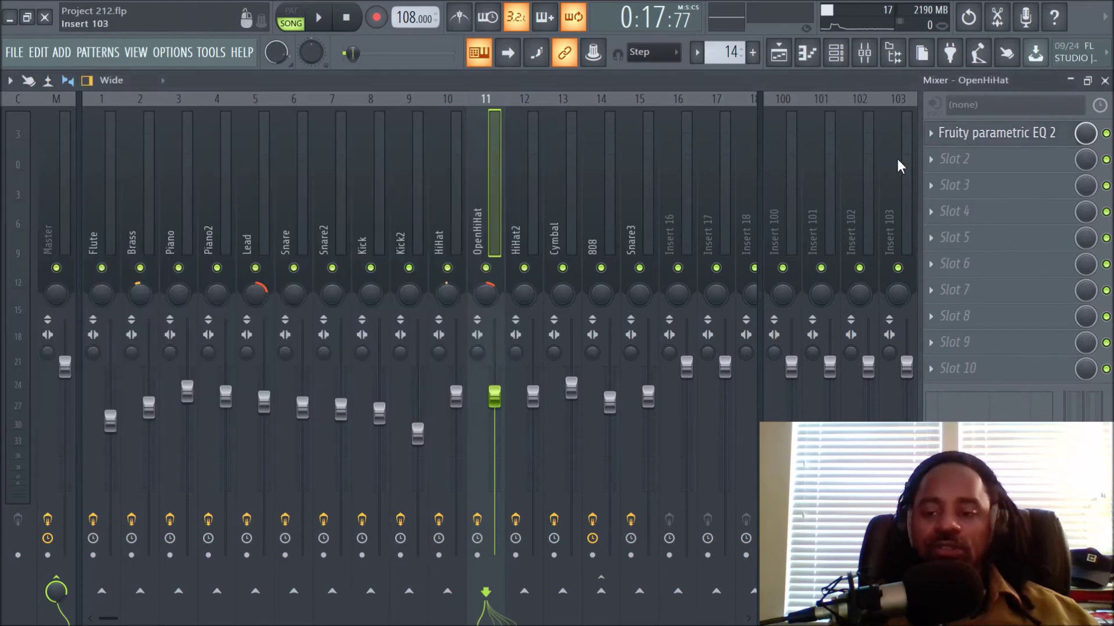
click(984, 139)
key(space)
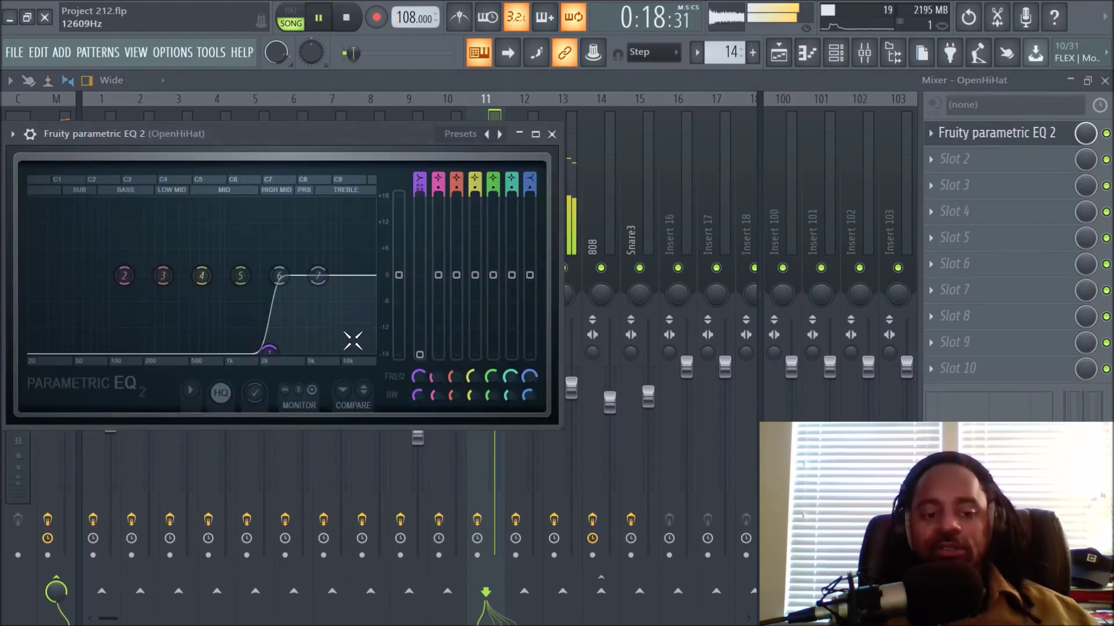
key(space)
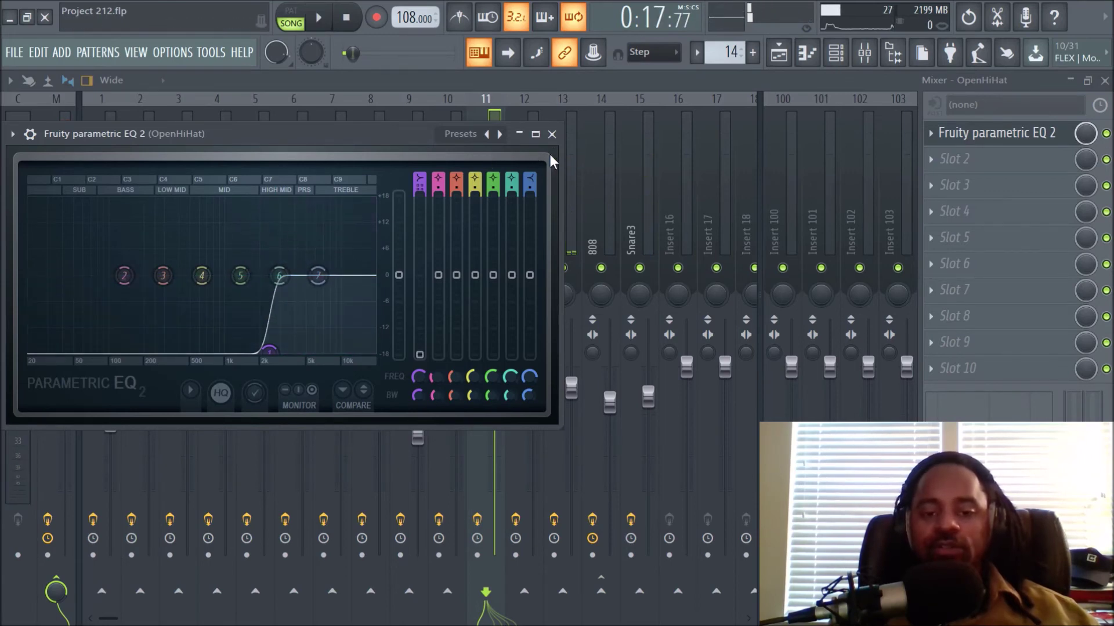
click(552, 134)
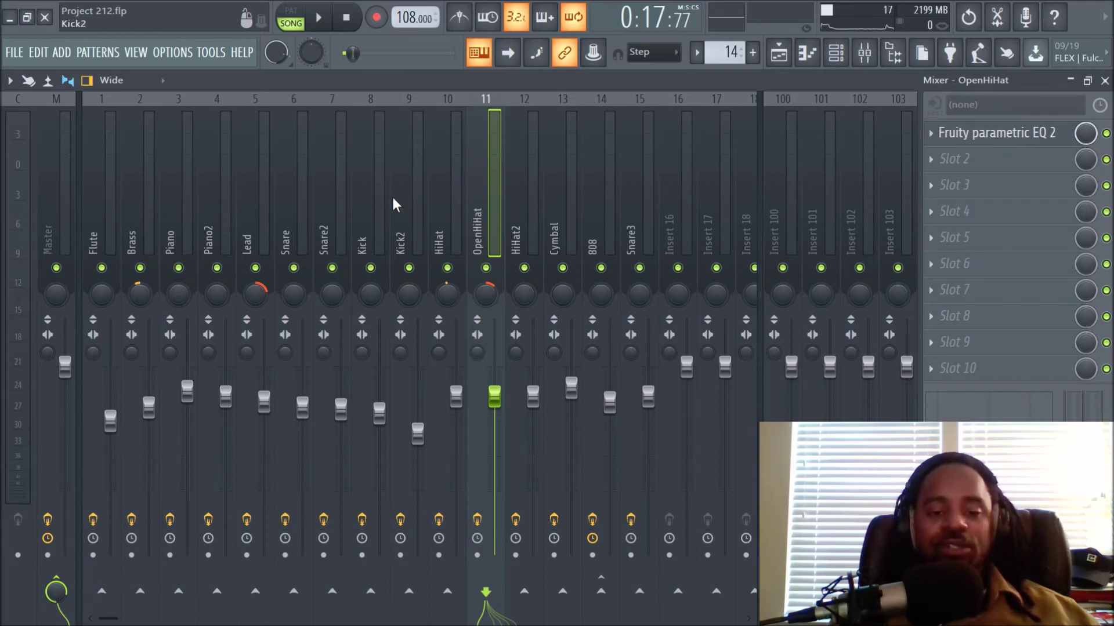
- Select the Flute mixer track and examine the curves of both its Fruity parametric EQ 2 effects one after the other
click(117, 224)
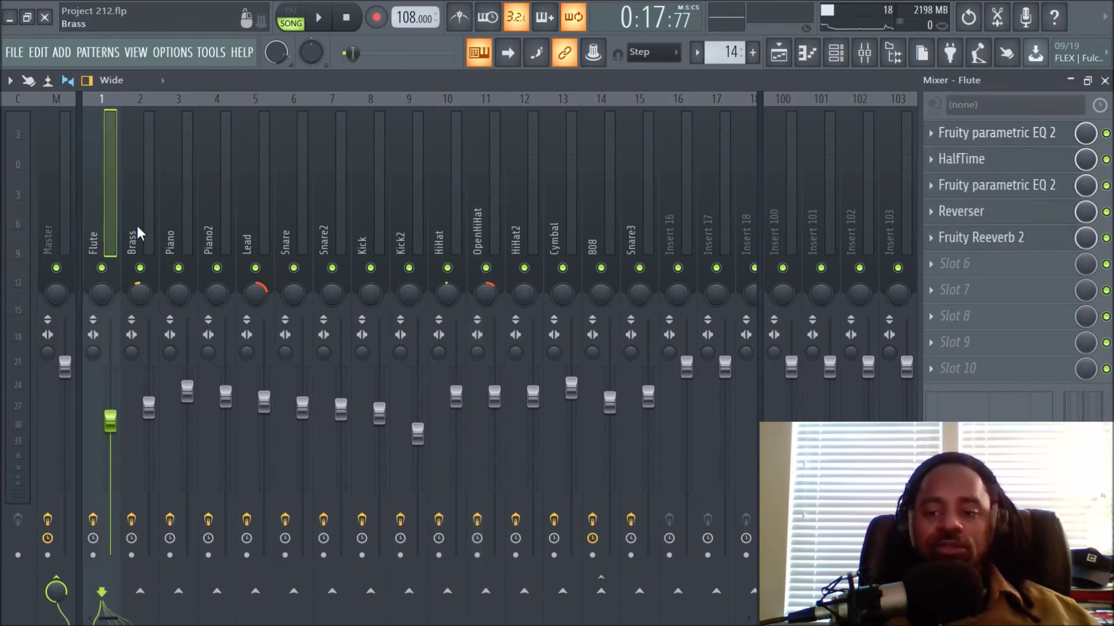
click(977, 135)
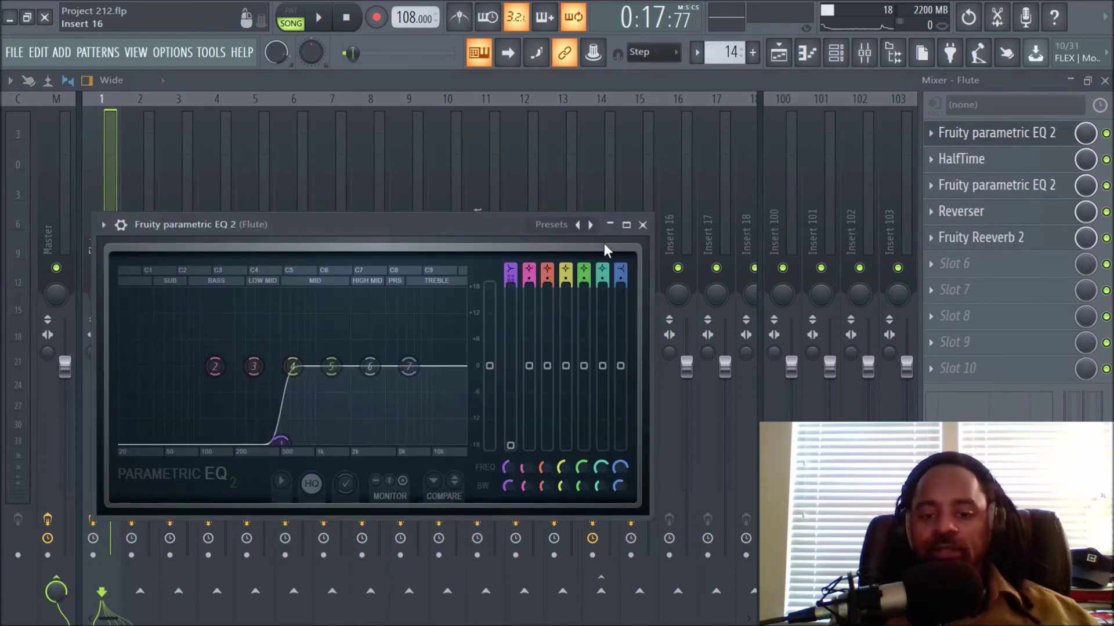
click(642, 224)
click(1005, 189)
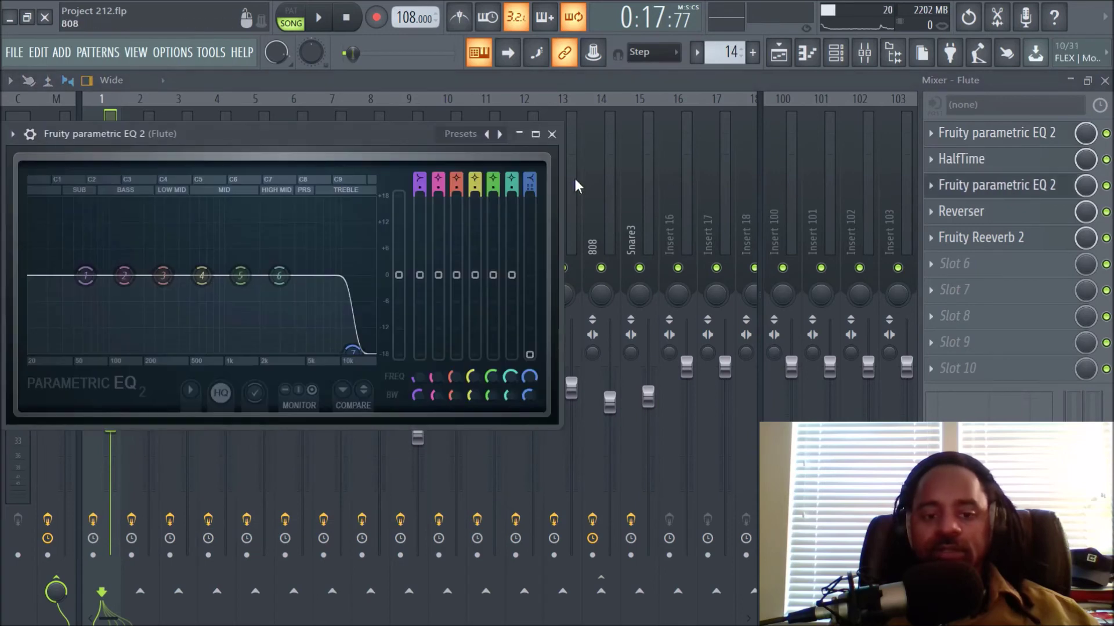
click(551, 134)
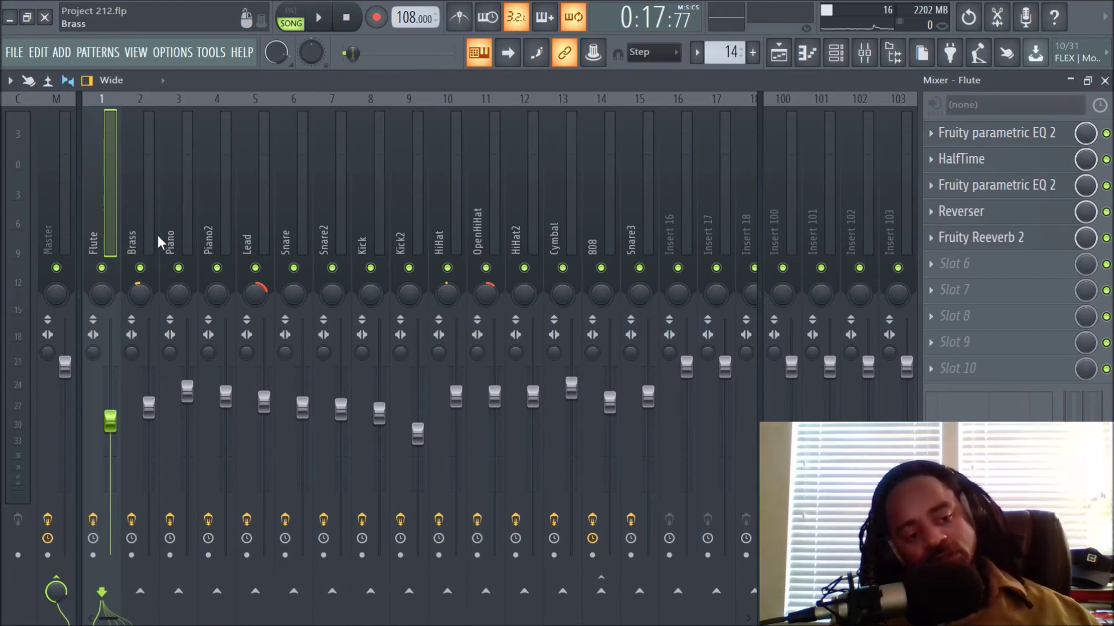
- Review the effect chains of the Brass and Piano mixer tracks and open the Piano's Fruity Delay 3
click(127, 195)
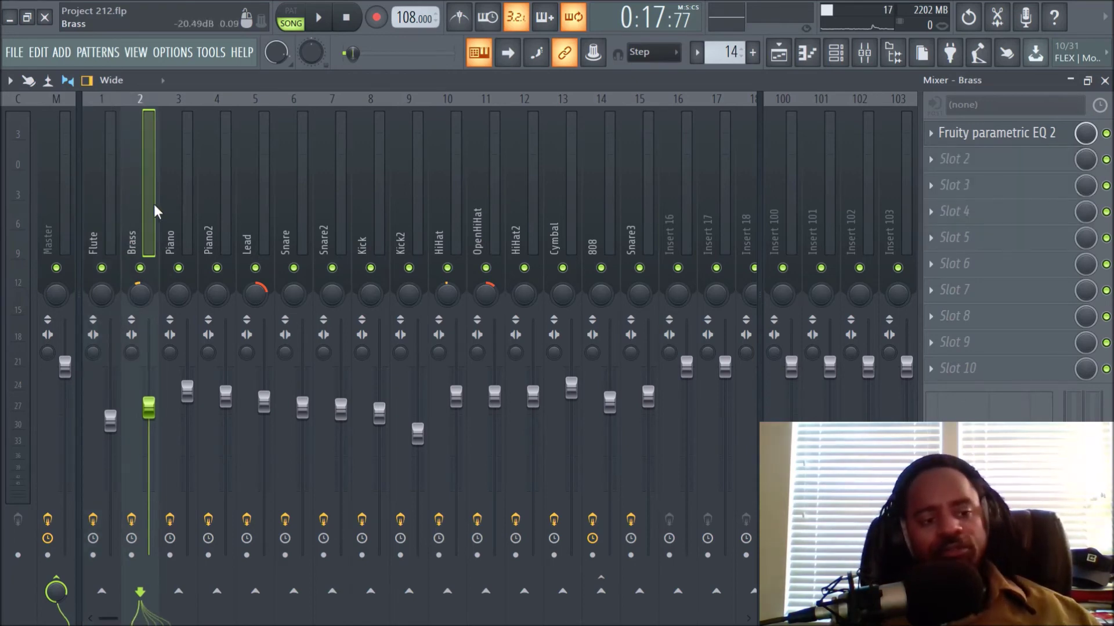
click(185, 209)
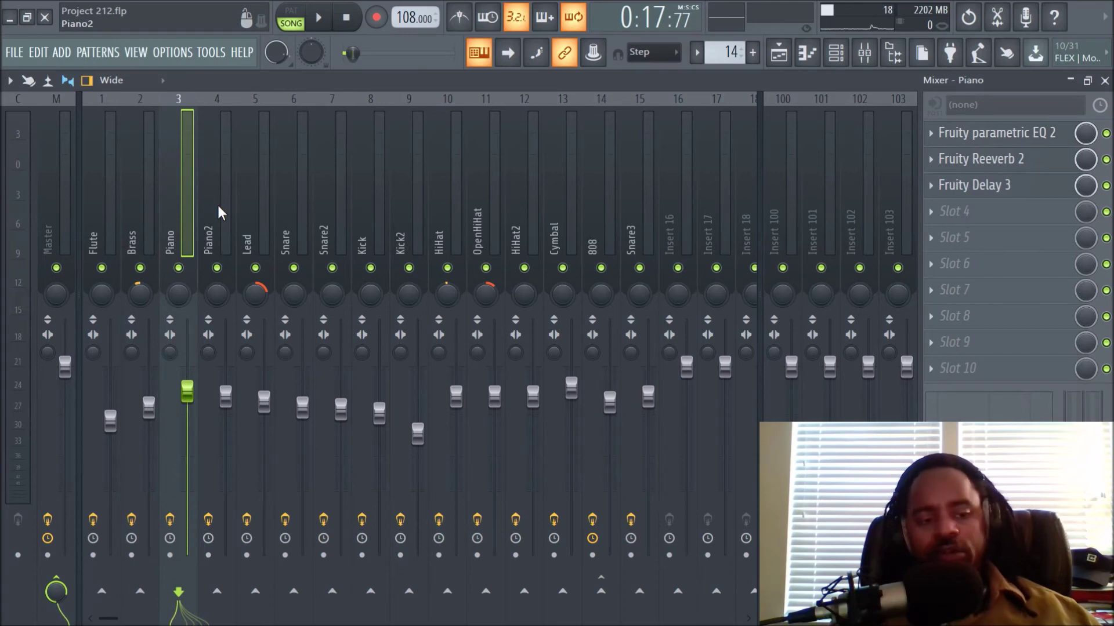
click(980, 186)
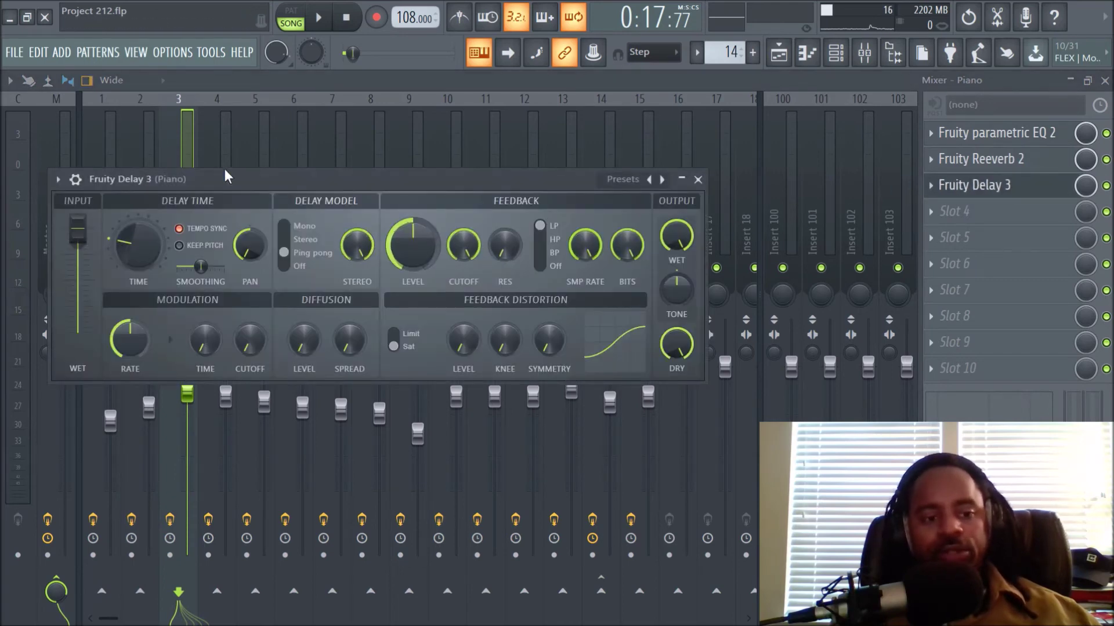
- Solo the Piano track and play it while examining its Fruity Delay 3 settings, closing the effect and stopping playback at the end
click(182, 142)
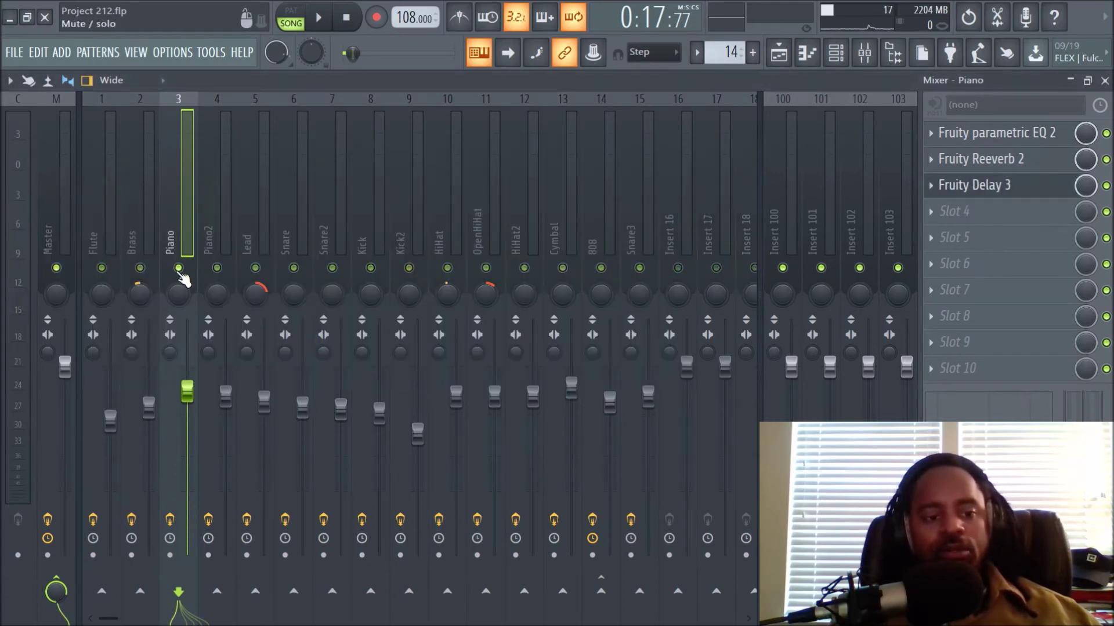
key(space)
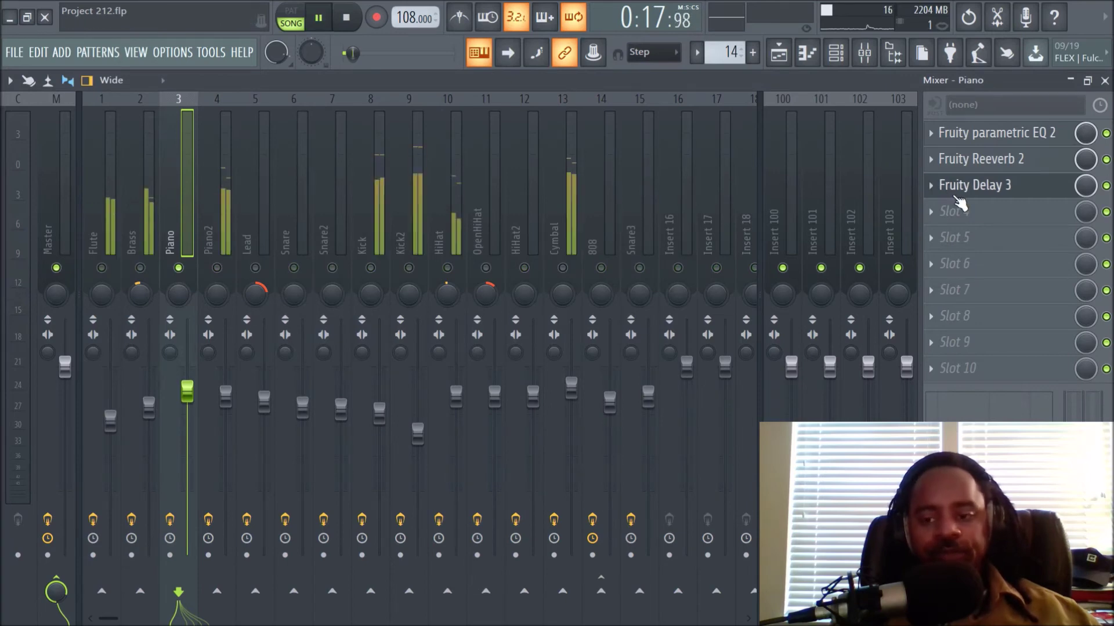
click(979, 197)
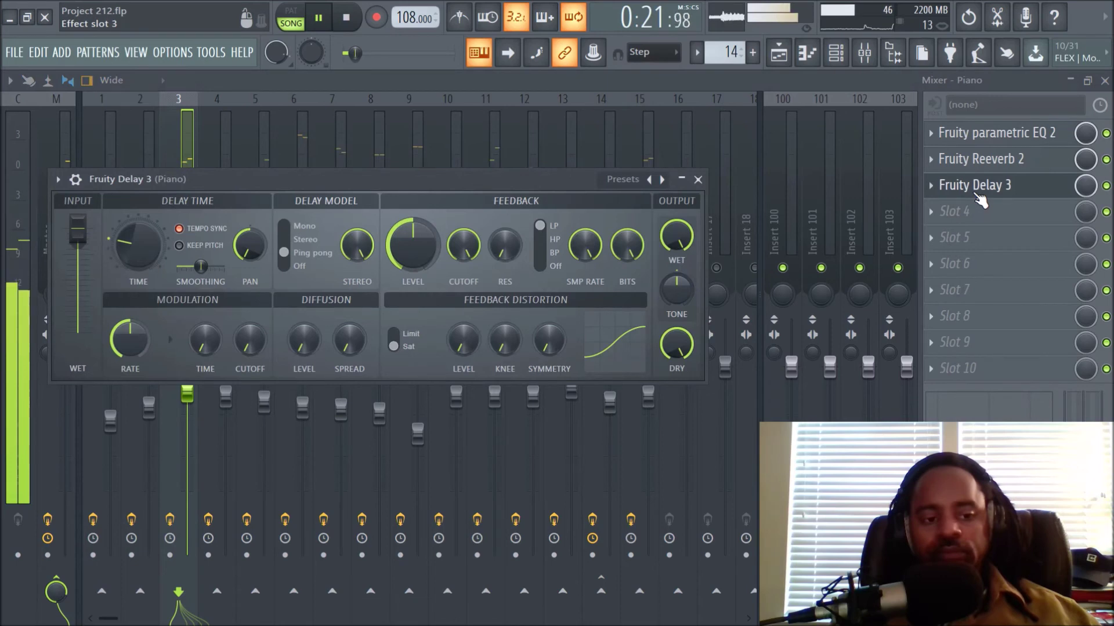
drag(489, 185, 707, 280)
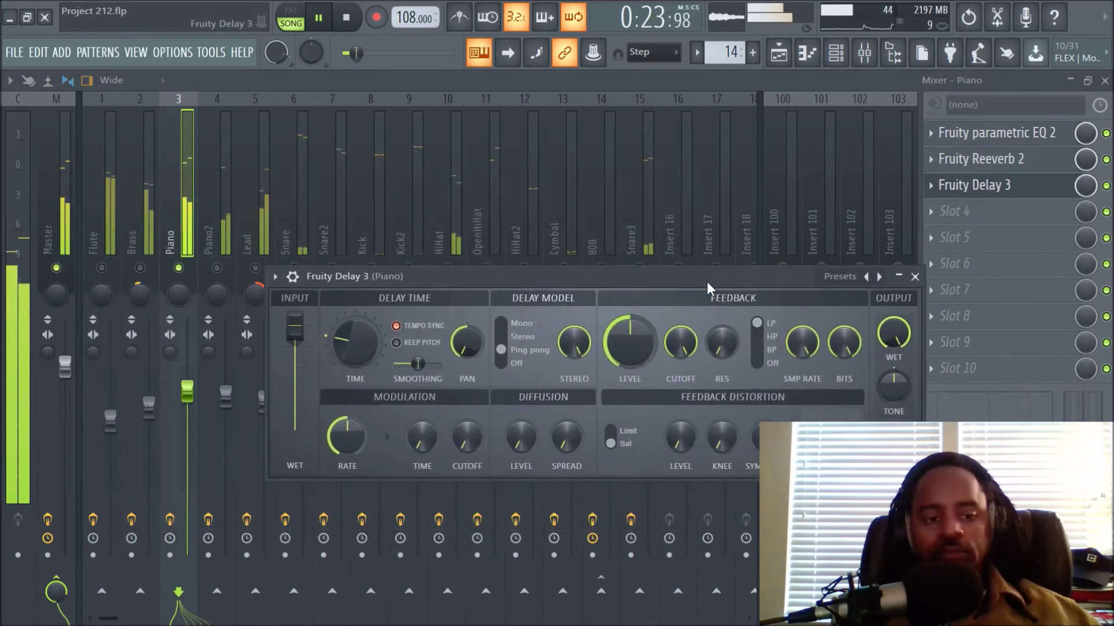
click(916, 277)
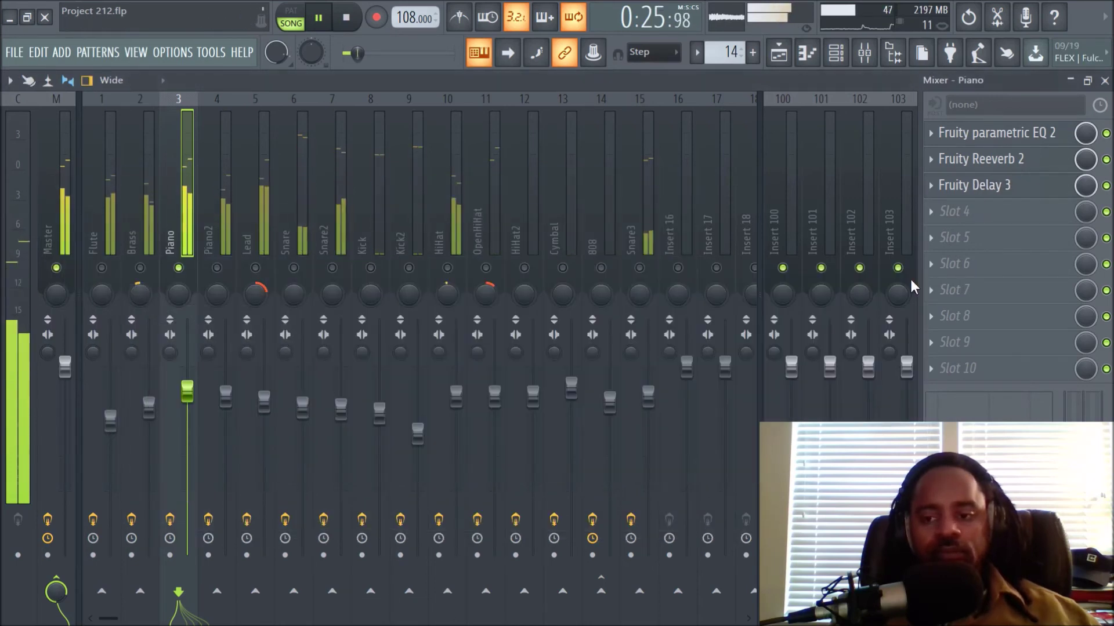
key(space)
- Examine the Piano's Fruity parametric EQ 2 while the soloed track plays, and its Fruity Reeverb 2 settings with playback stopped
click(989, 140)
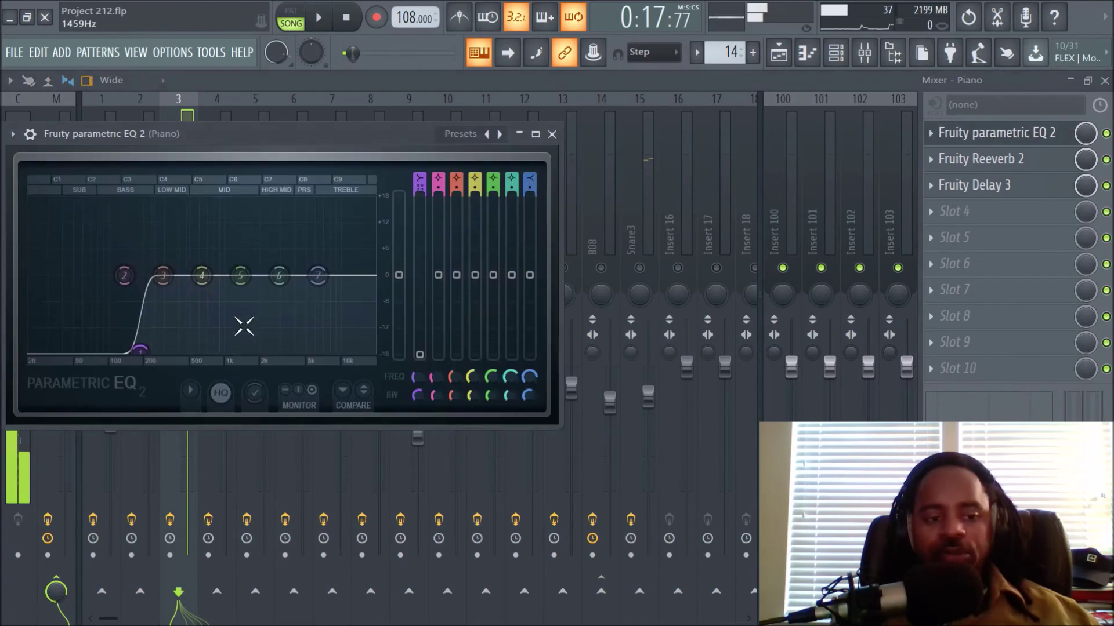
key(space)
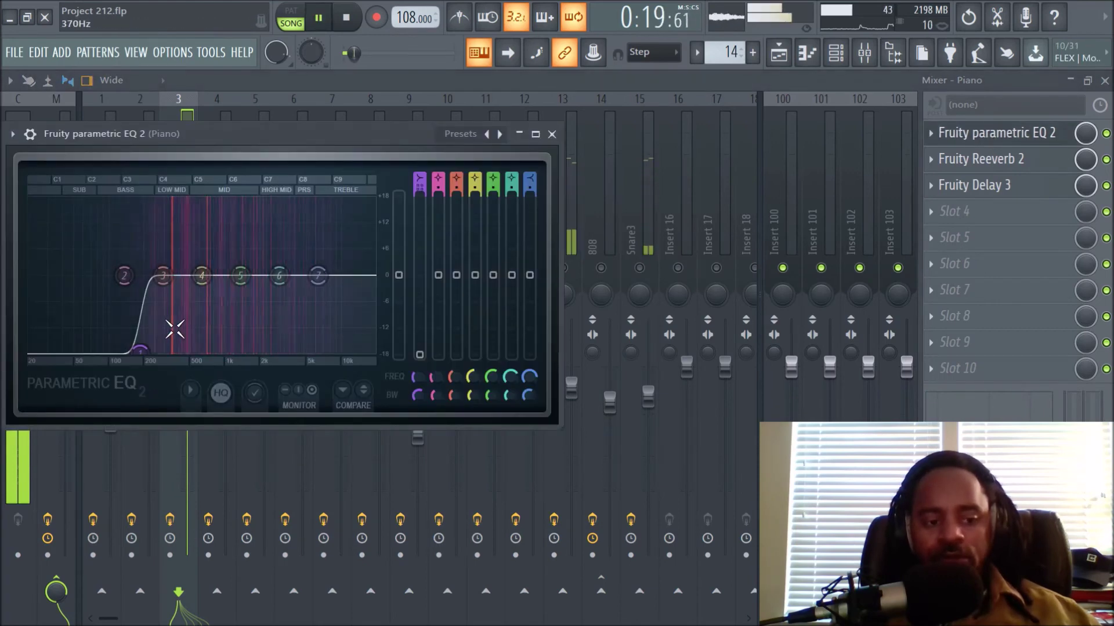
click(552, 135)
key(space)
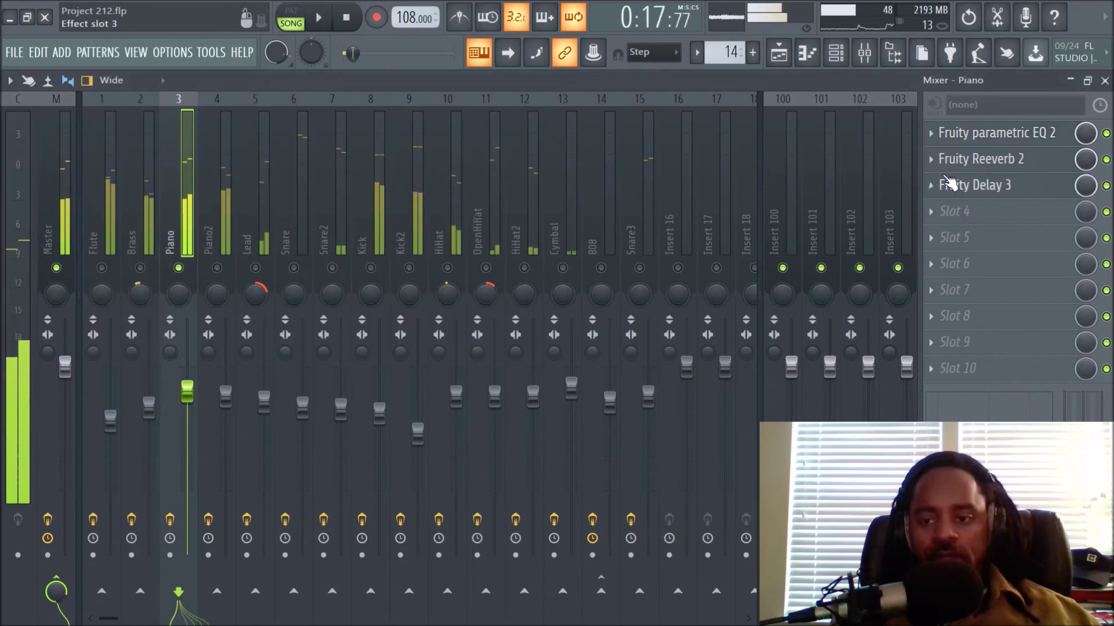
click(1033, 168)
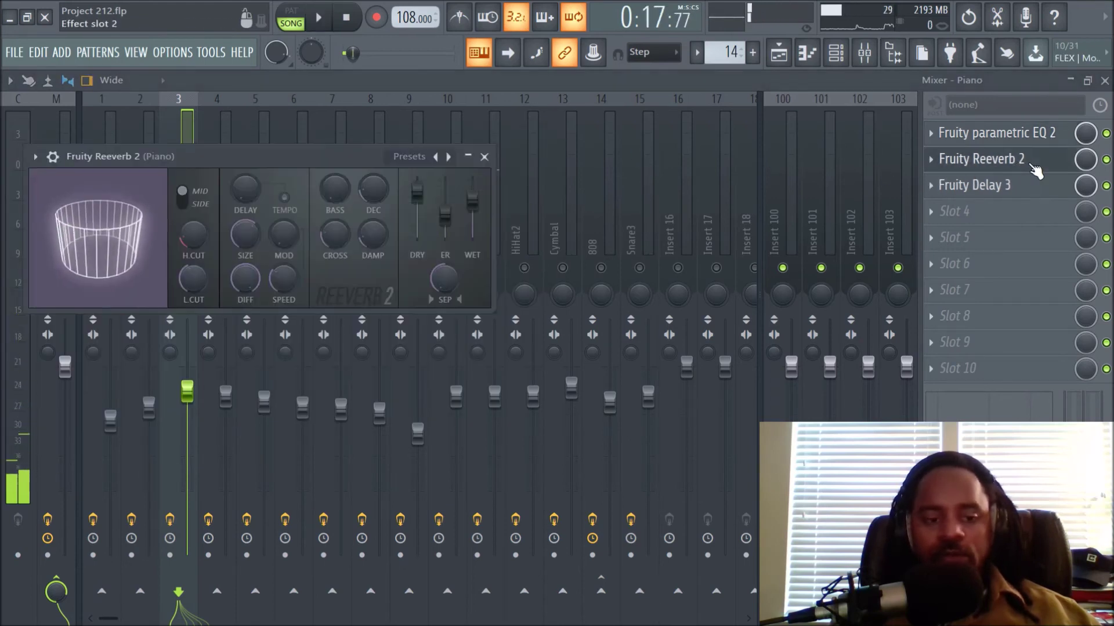
click(485, 157)
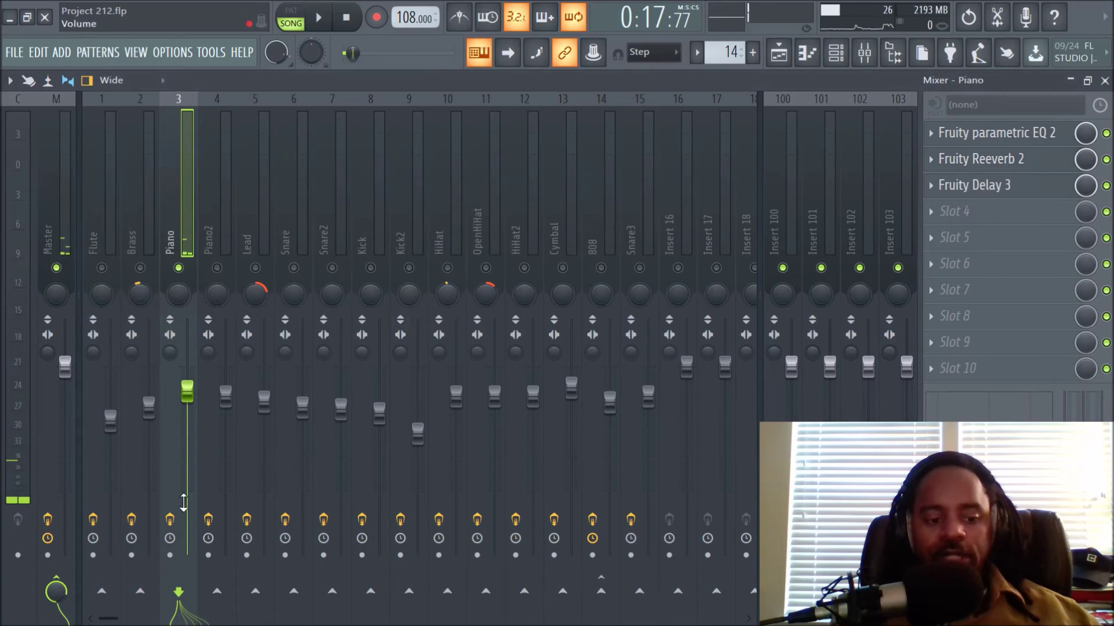
- Disable all effects on the Piano track, audition the dry soloed sound, and enable the effects again
click(169, 519)
key(space)
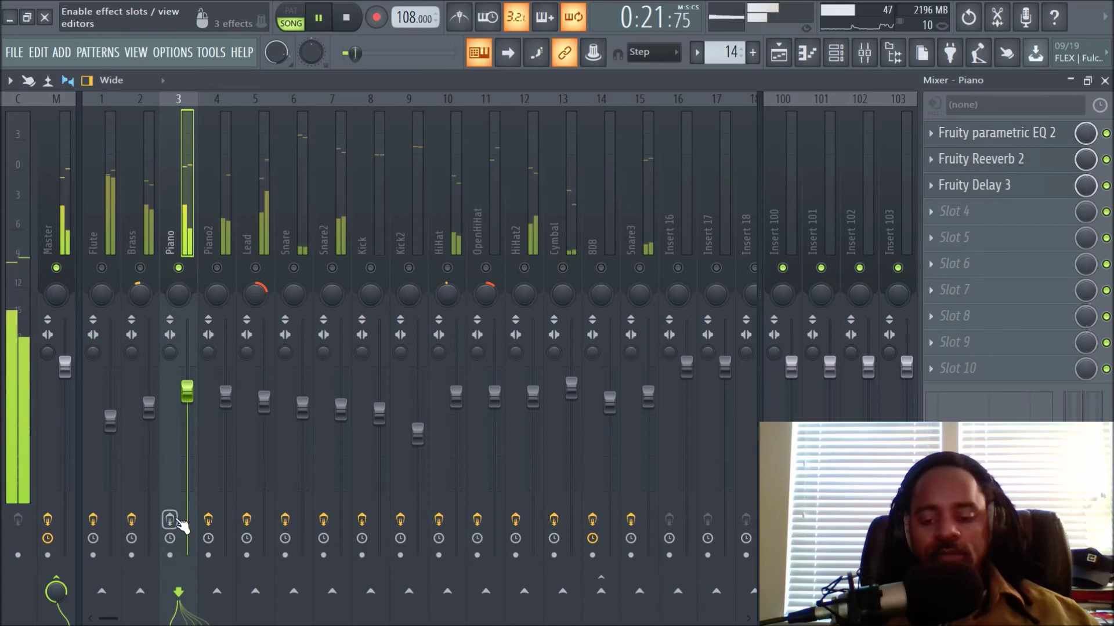
key(space)
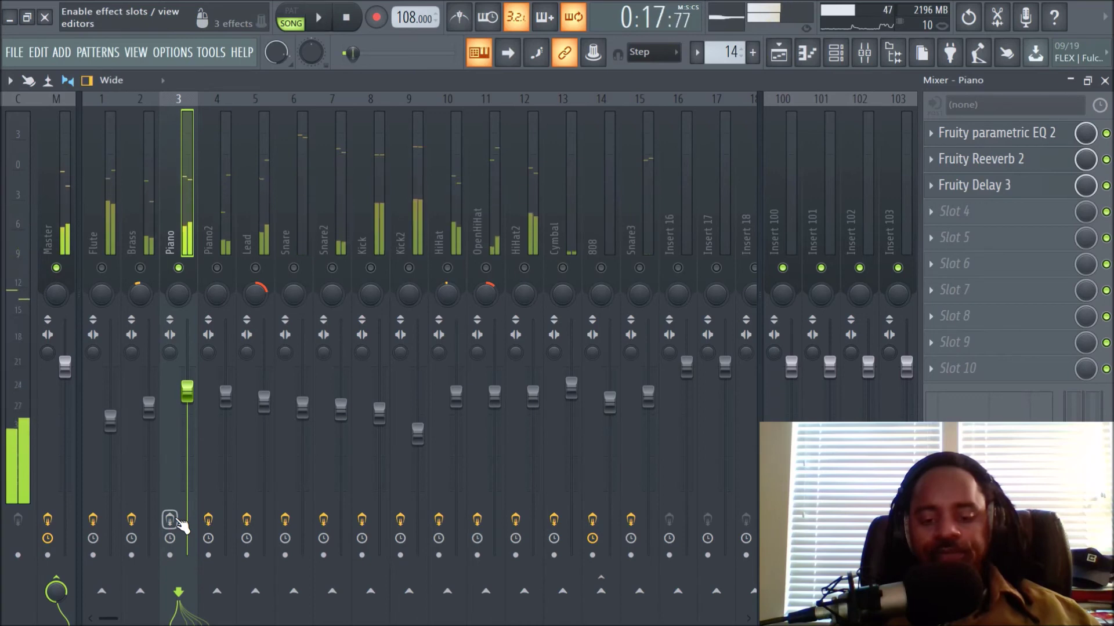
click(170, 519)
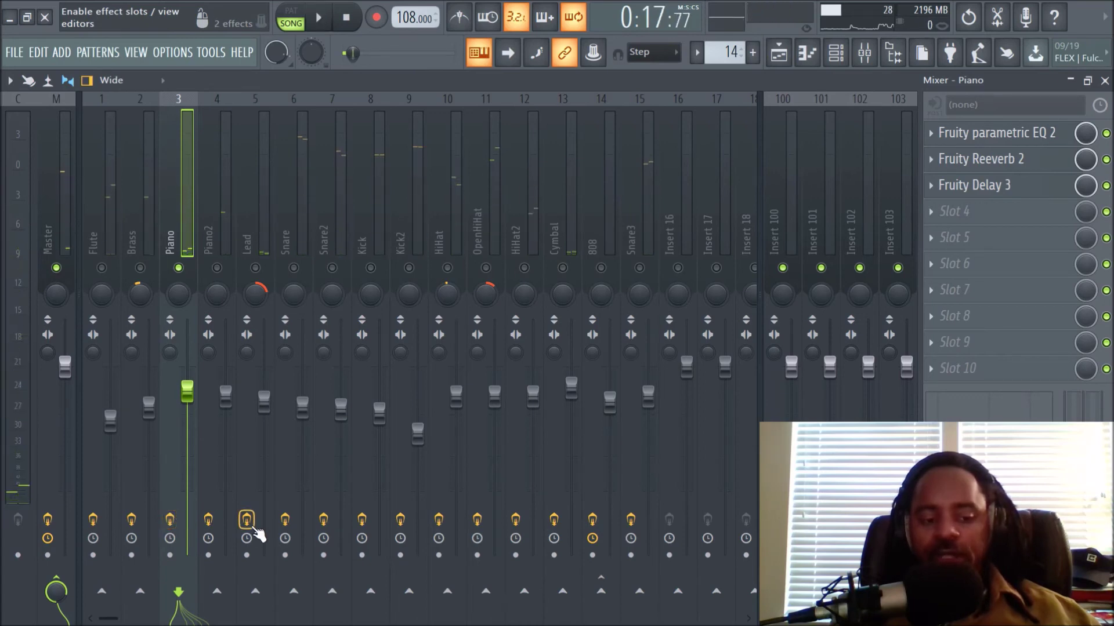
- Audition the soloed Piano with its effects enabled, stop playback, and end the solo so every track is active
key(space)
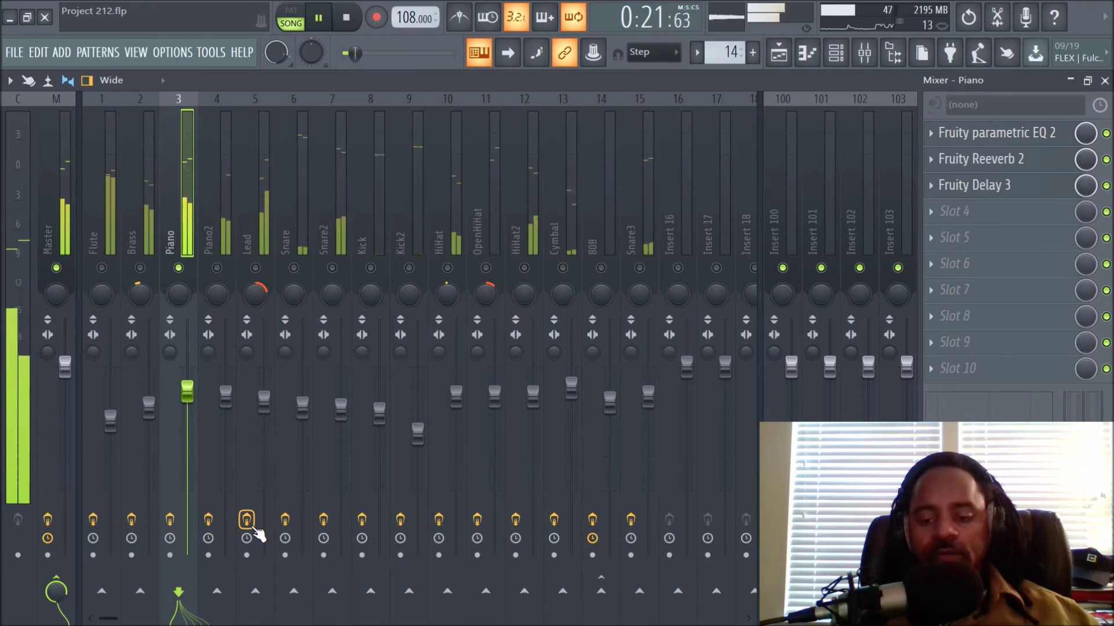
key(space)
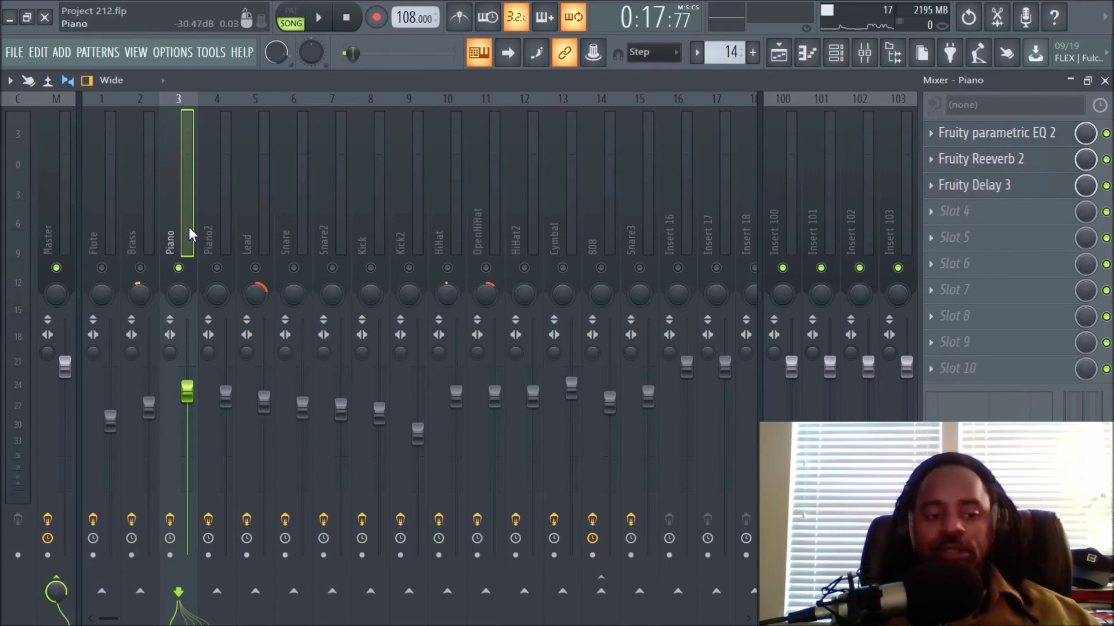
right_click(178, 268)
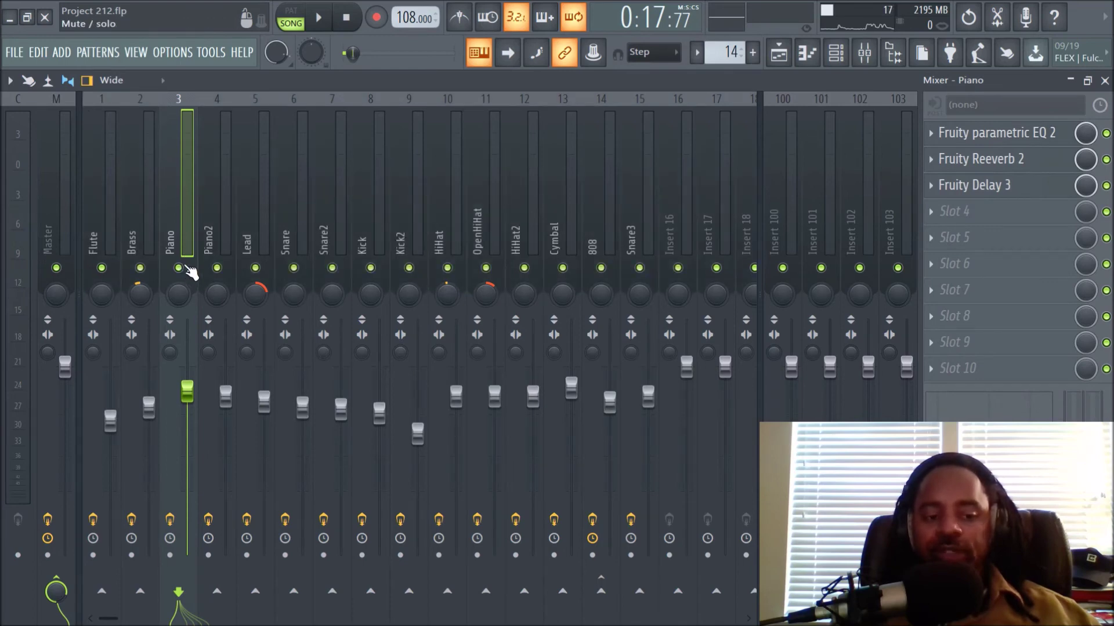
- Review the effect chains loaded on the mixer tracks from Piano2 through the snares, Kick and hi-hats to Snare3
click(210, 199)
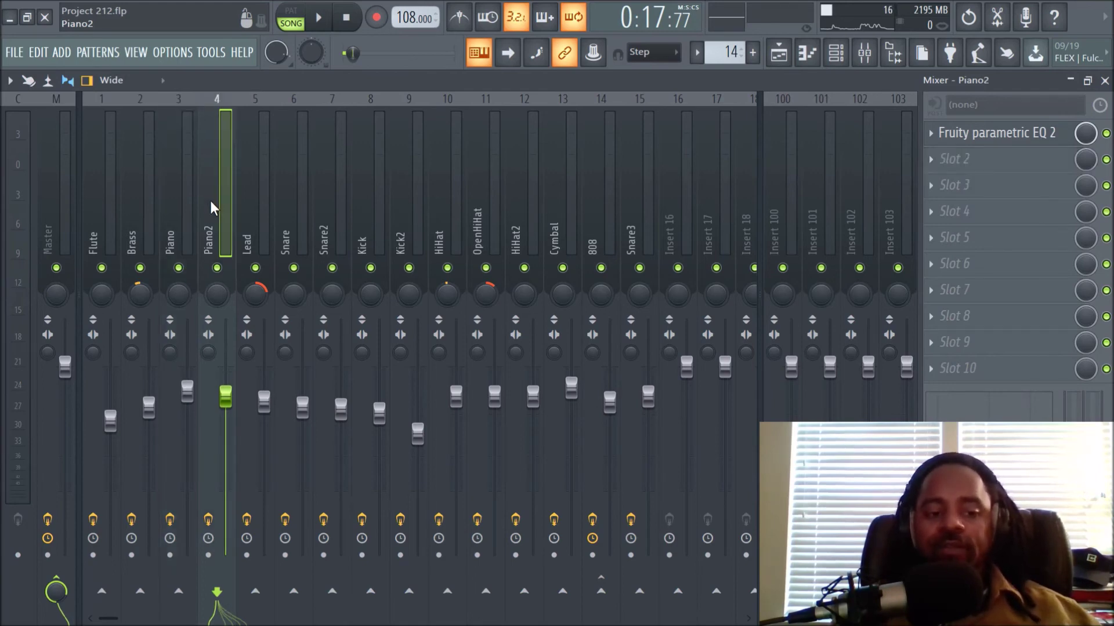
click(245, 218)
click(289, 211)
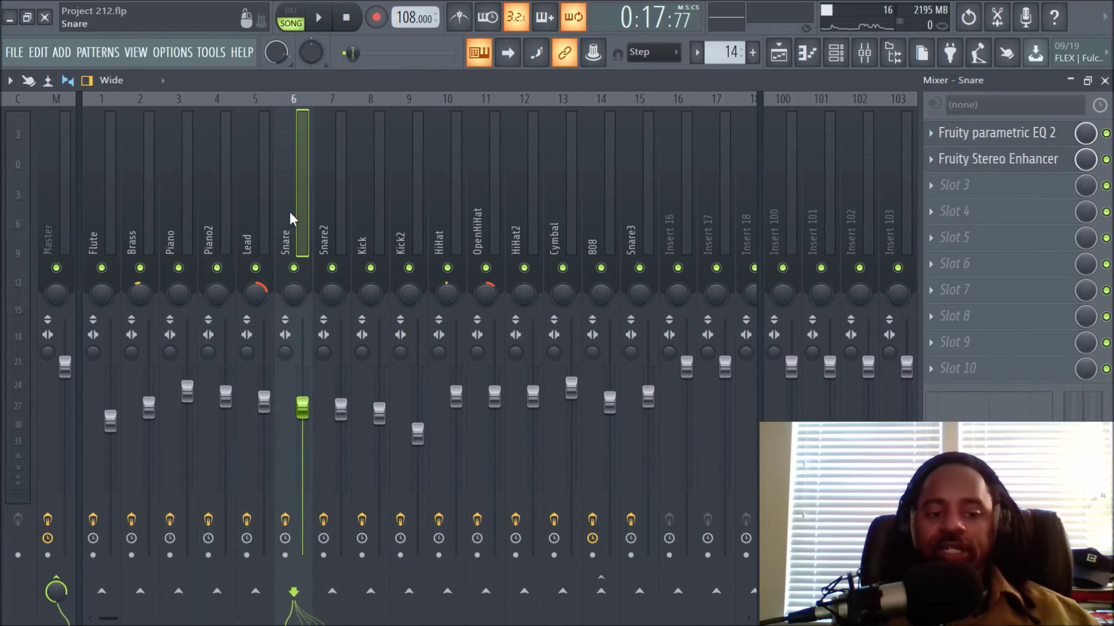
click(333, 215)
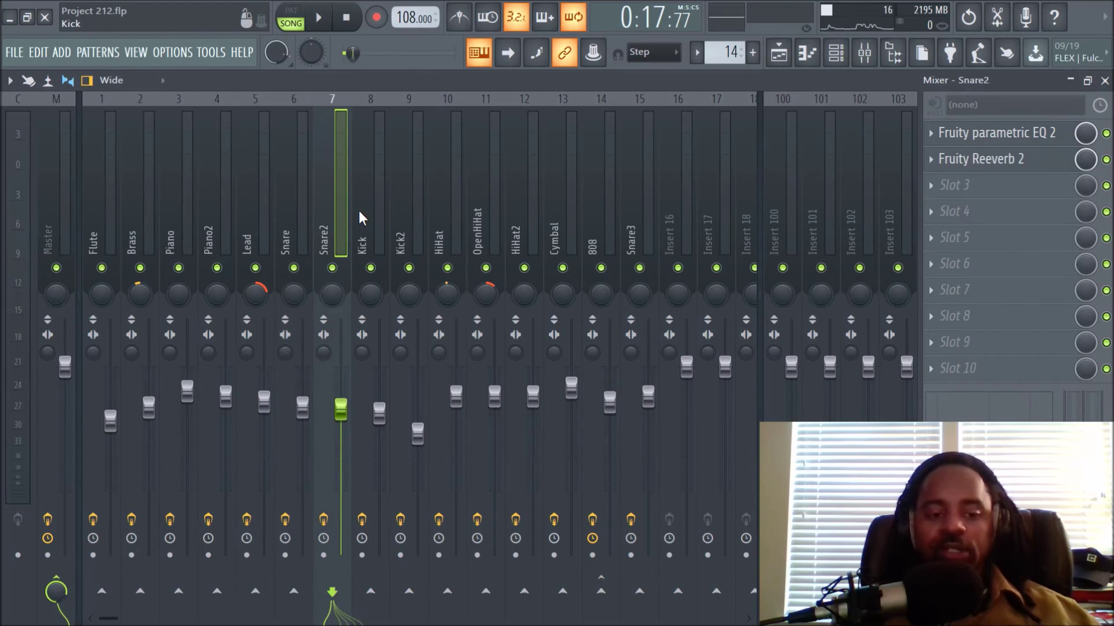
click(299, 216)
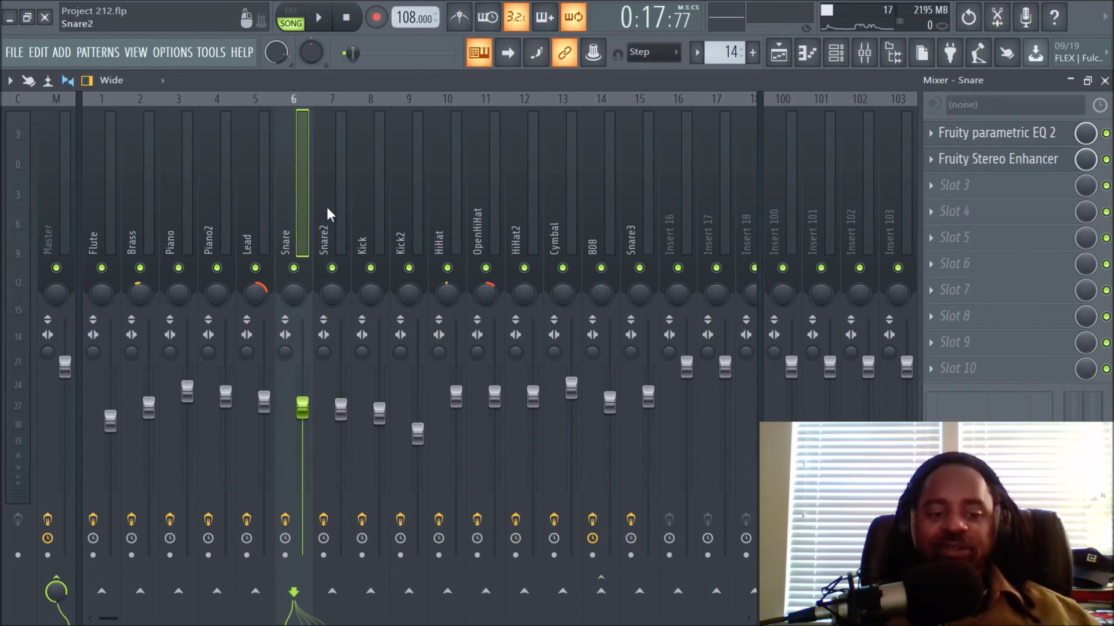
click(326, 207)
click(359, 212)
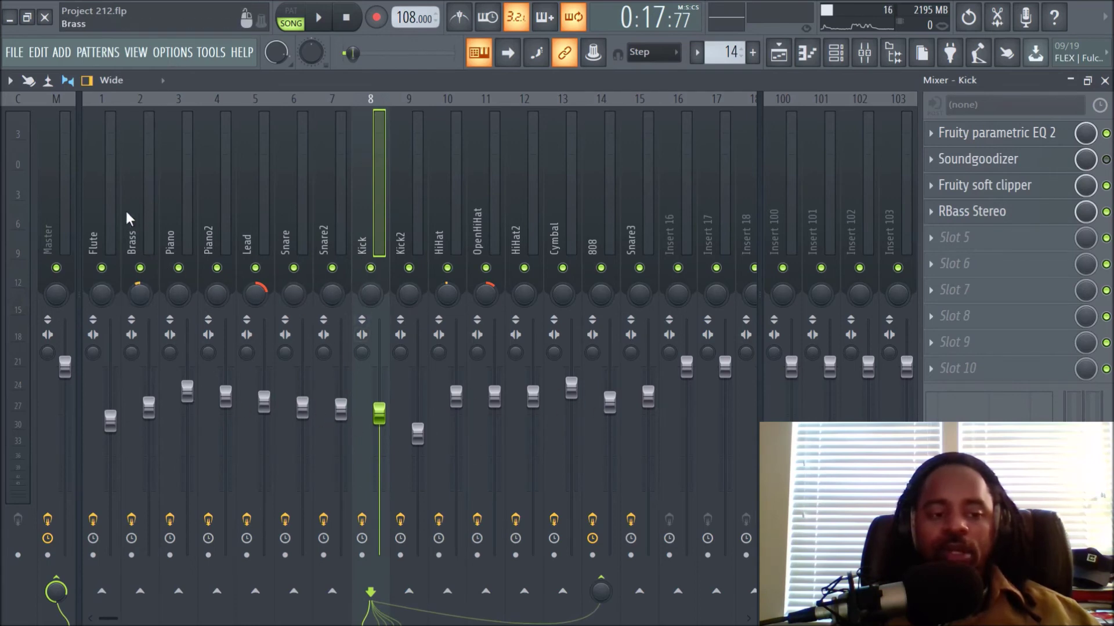
click(450, 185)
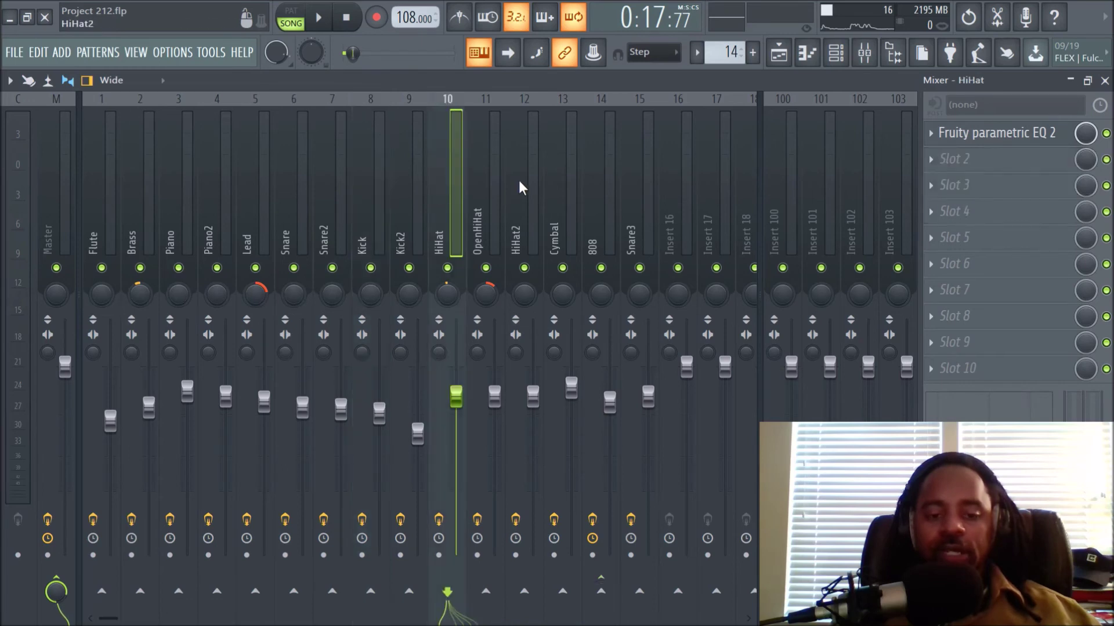
click(531, 179)
click(634, 194)
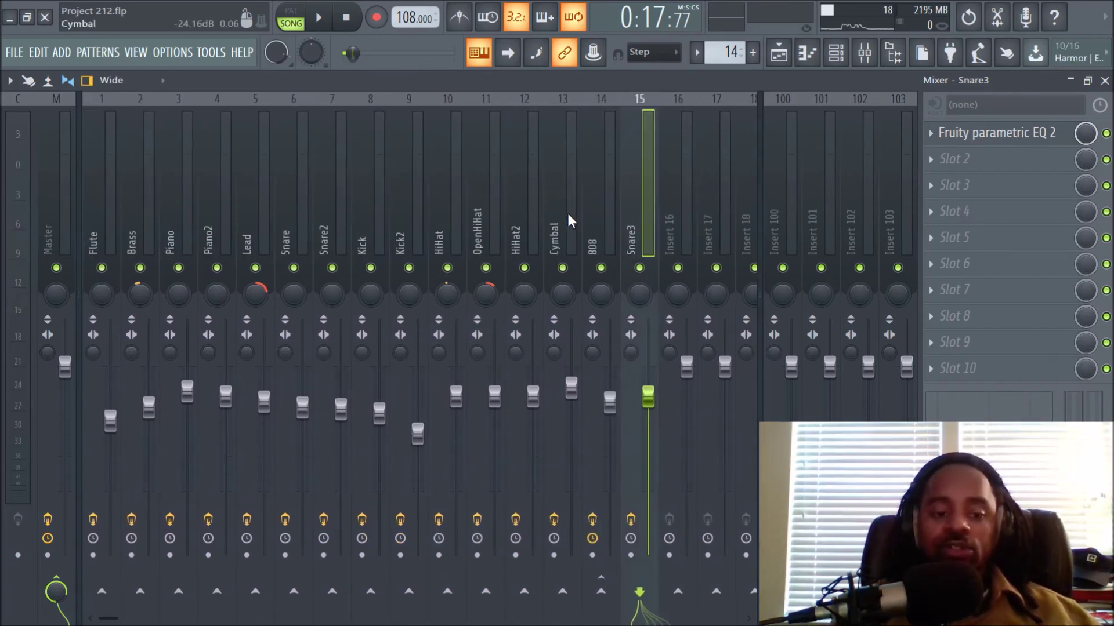
- Go through the mixer tracks from Flute to HiHat to compare their effects, and compare the Kick with Insert 17
click(110, 215)
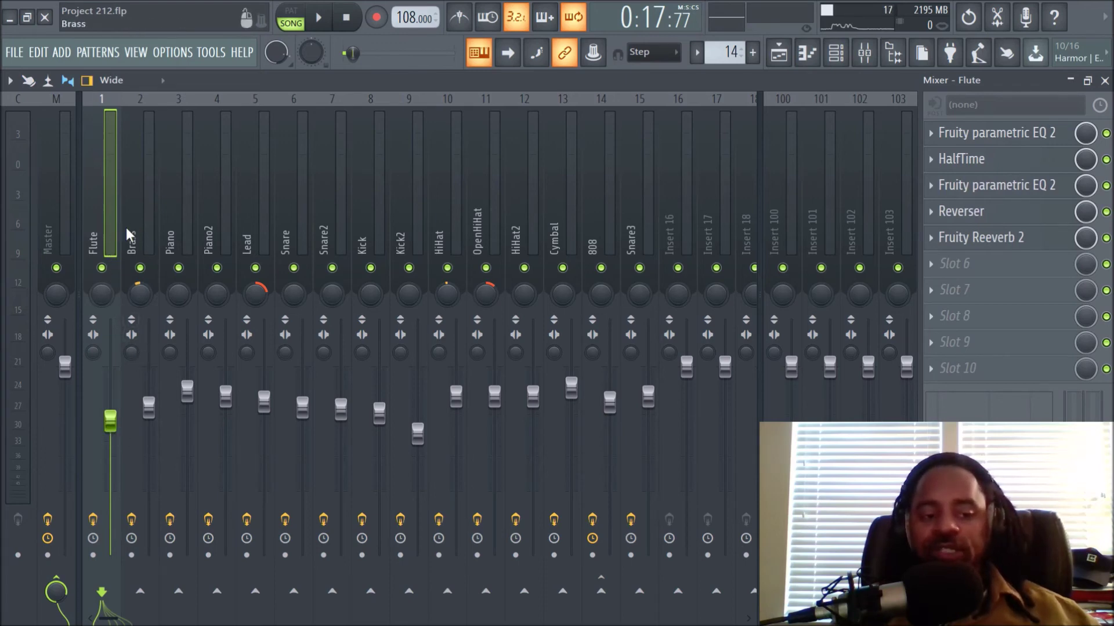
click(137, 208)
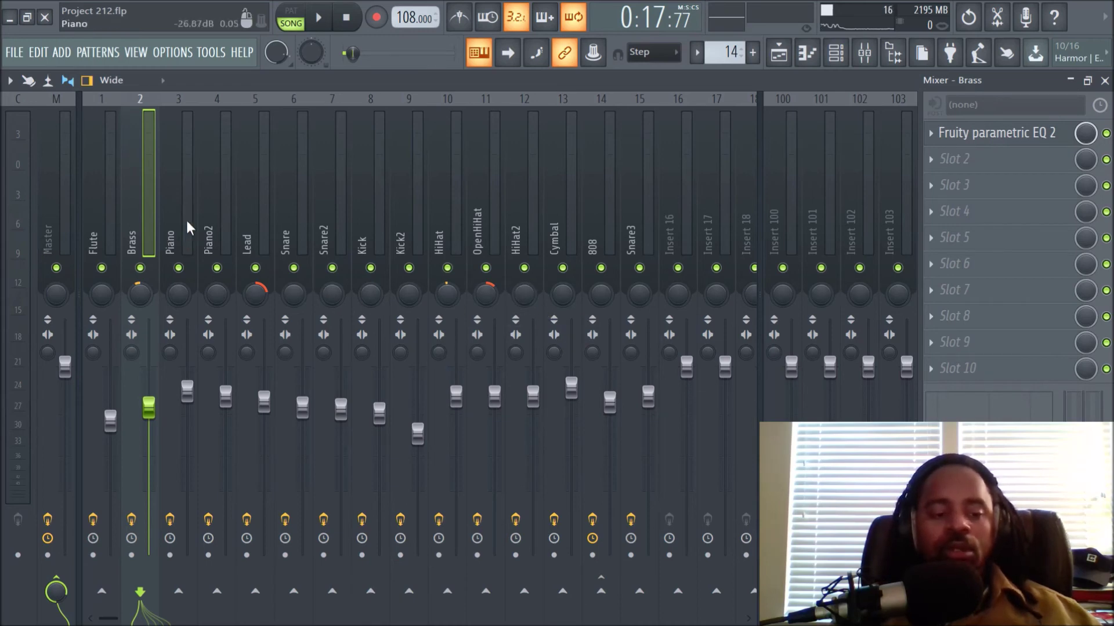
click(204, 218)
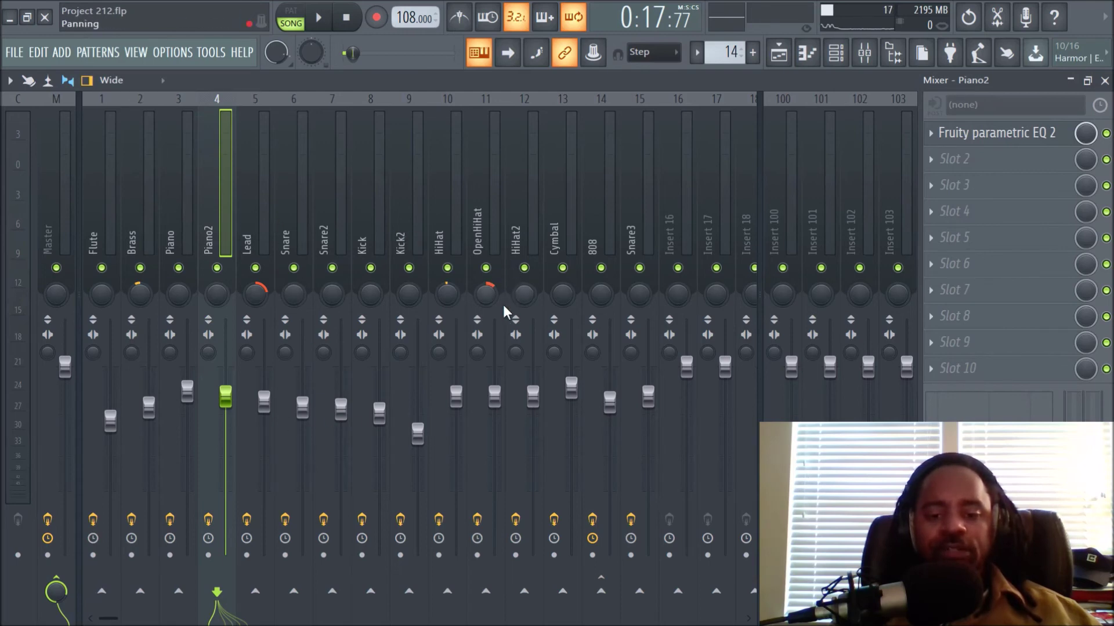
click(254, 217)
click(283, 217)
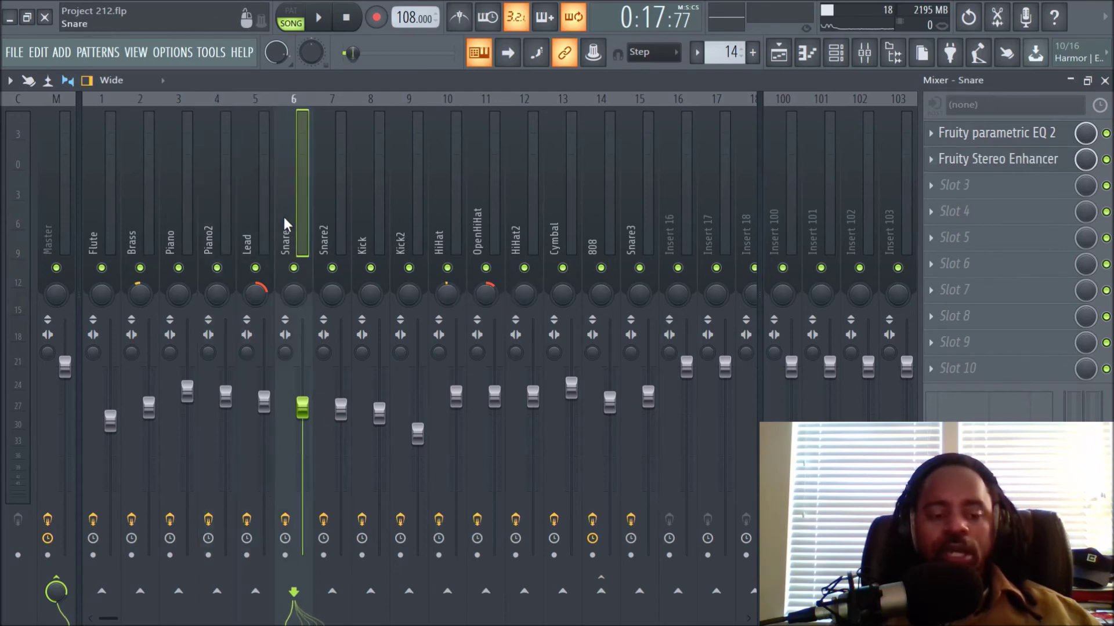
click(344, 223)
click(382, 211)
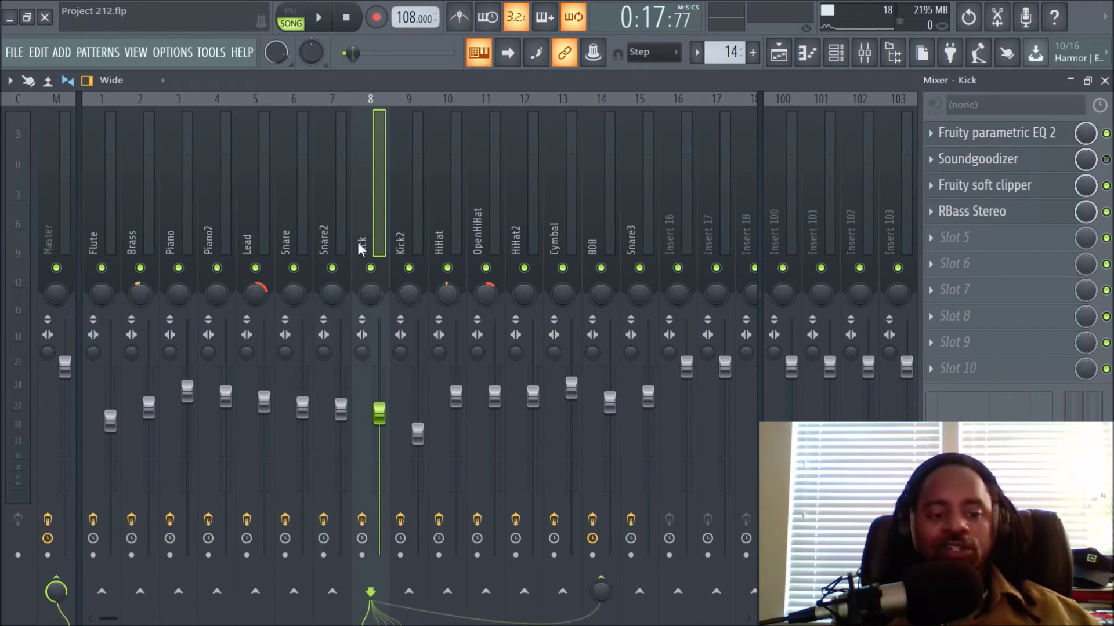
click(401, 186)
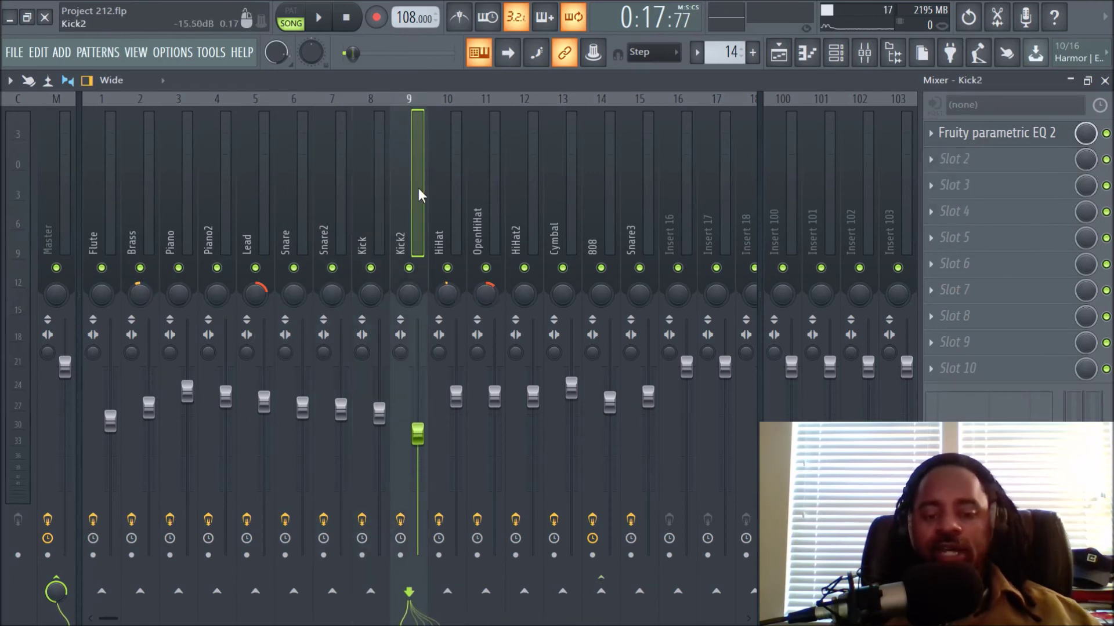
click(454, 190)
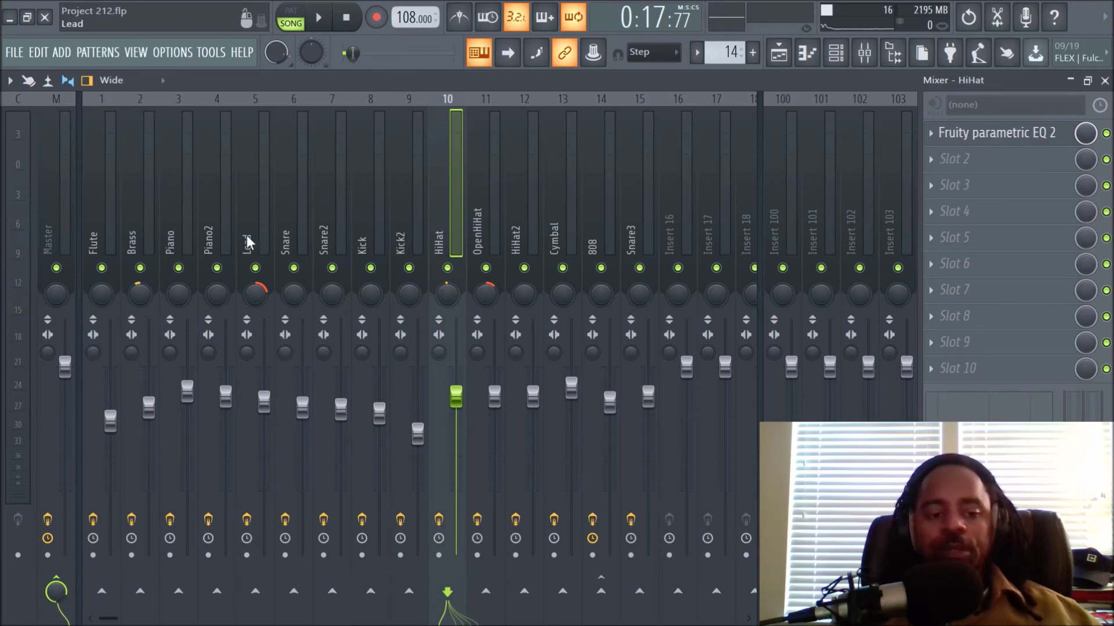
click(370, 213)
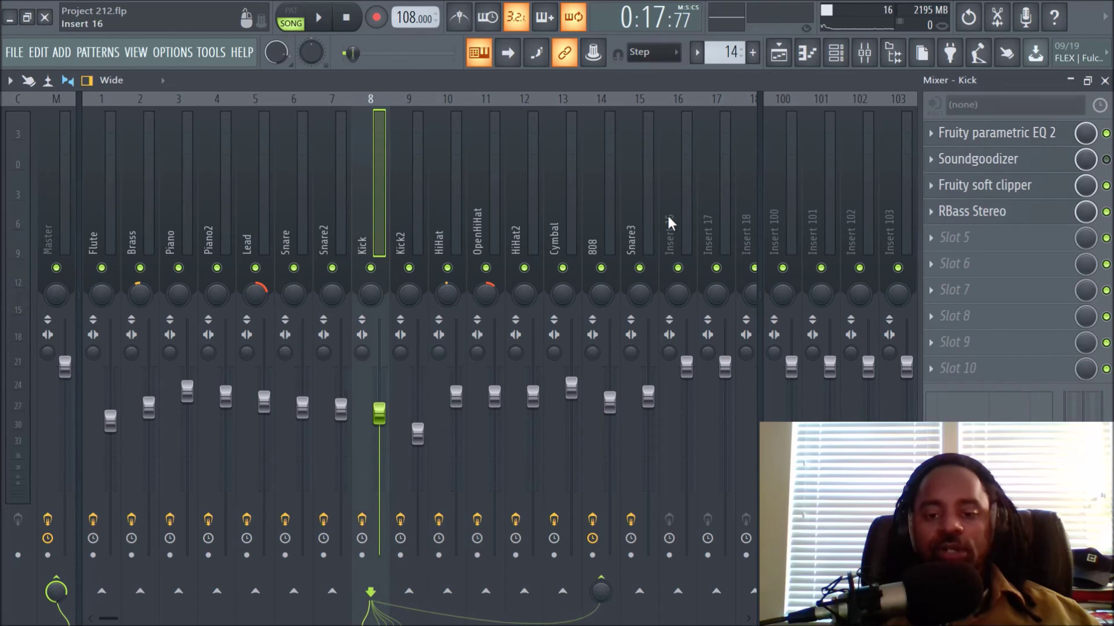
click(713, 202)
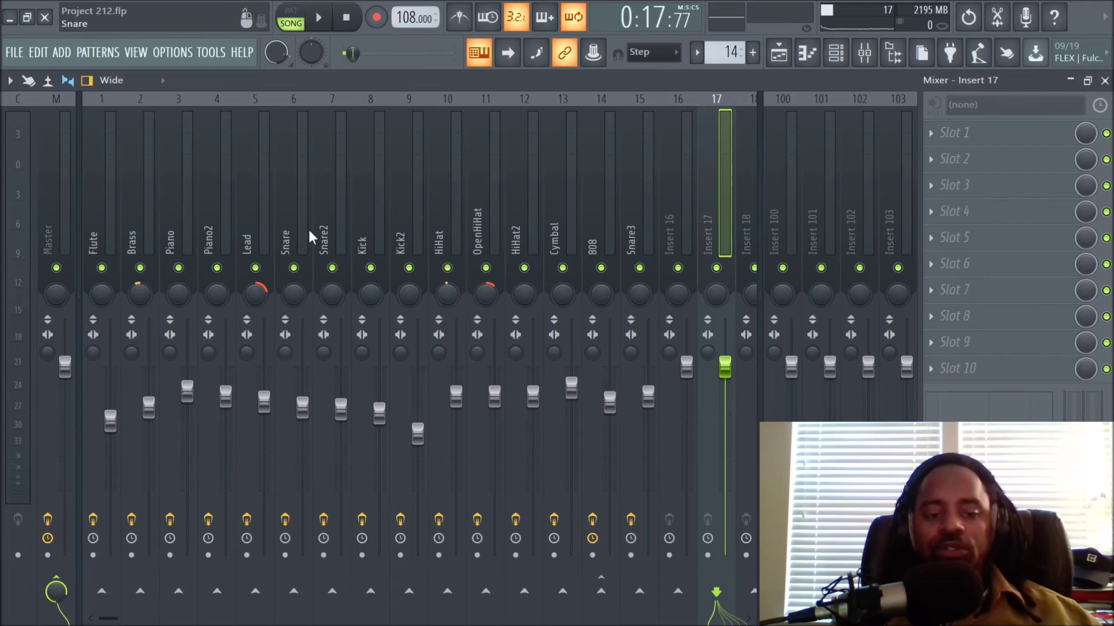
- Select the Kick, Kick2 and HiHat mixer tracks together, and reduce the selection to HiHat alone
click(353, 220)
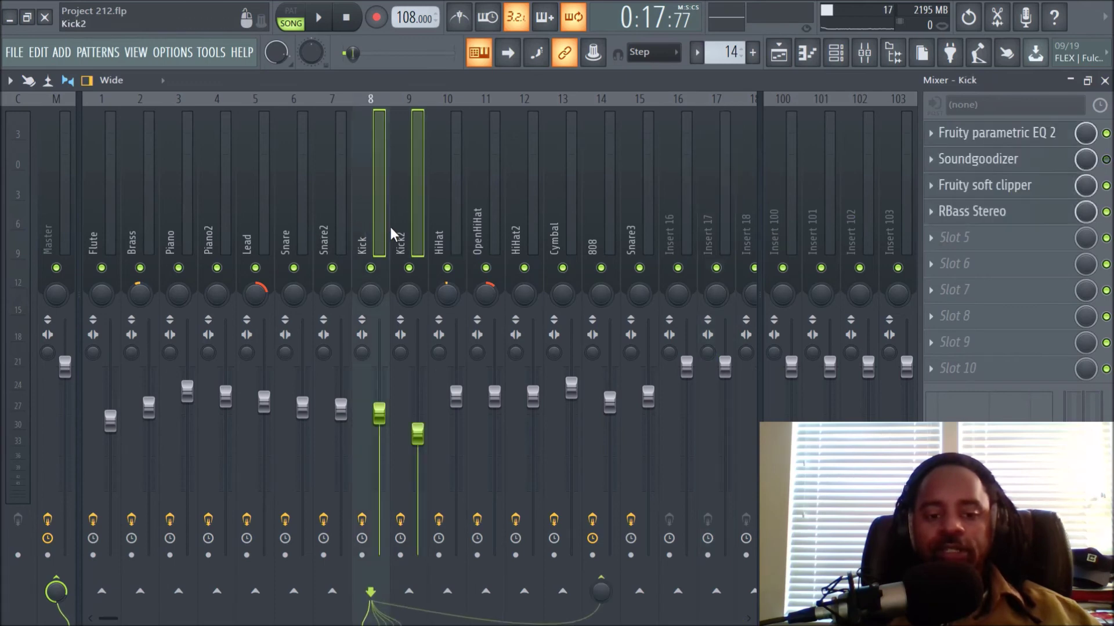
click(434, 219)
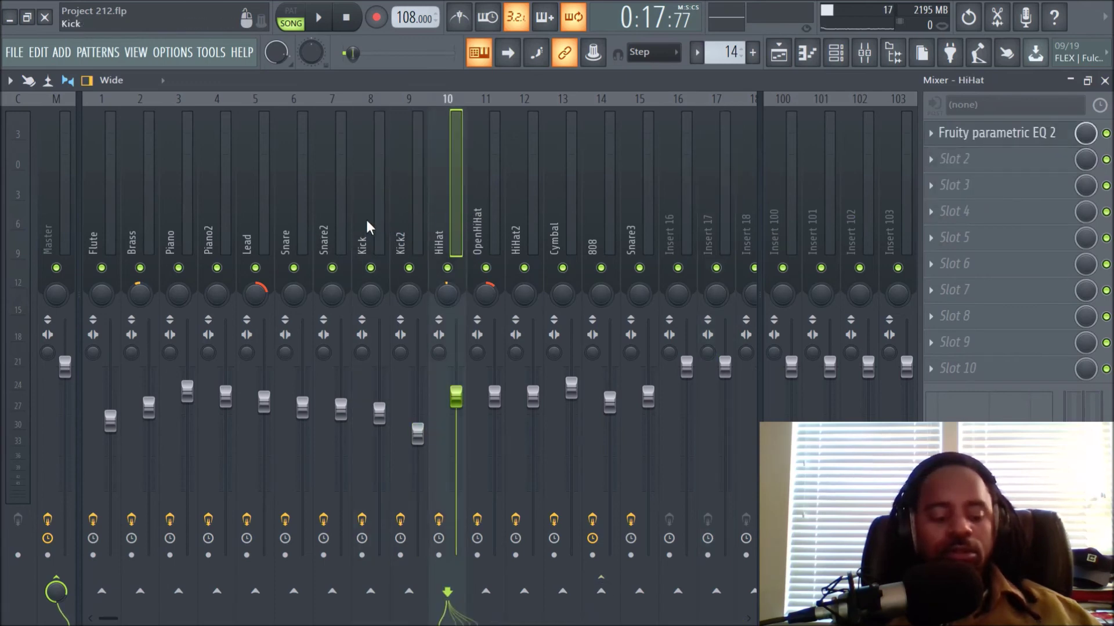
ctrl+click(360, 218)
ctrl+click(406, 217)
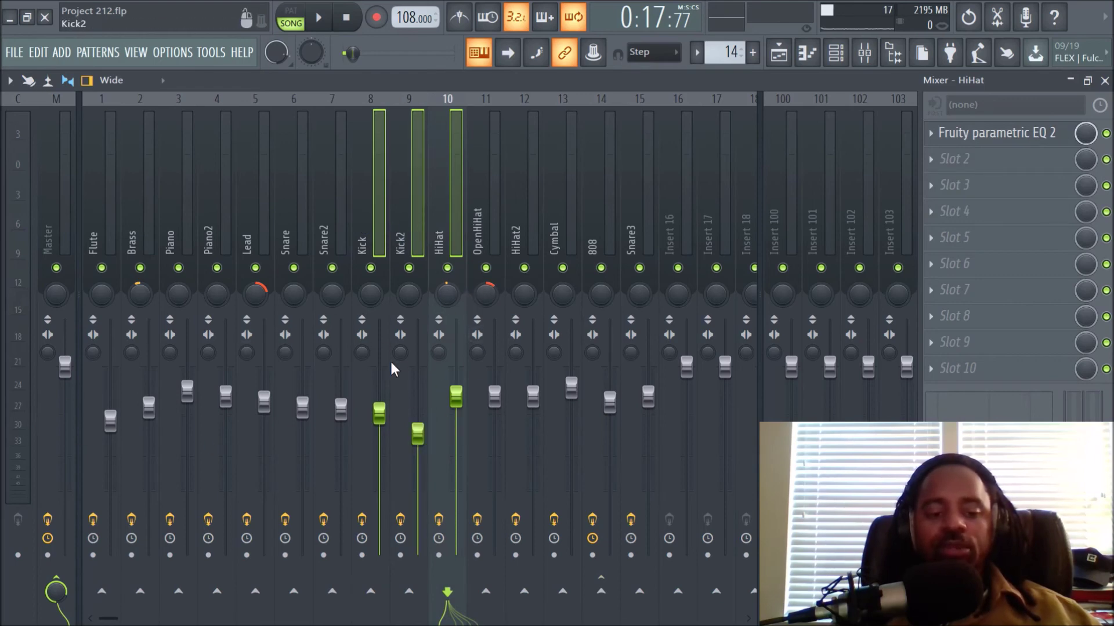
click(445, 203)
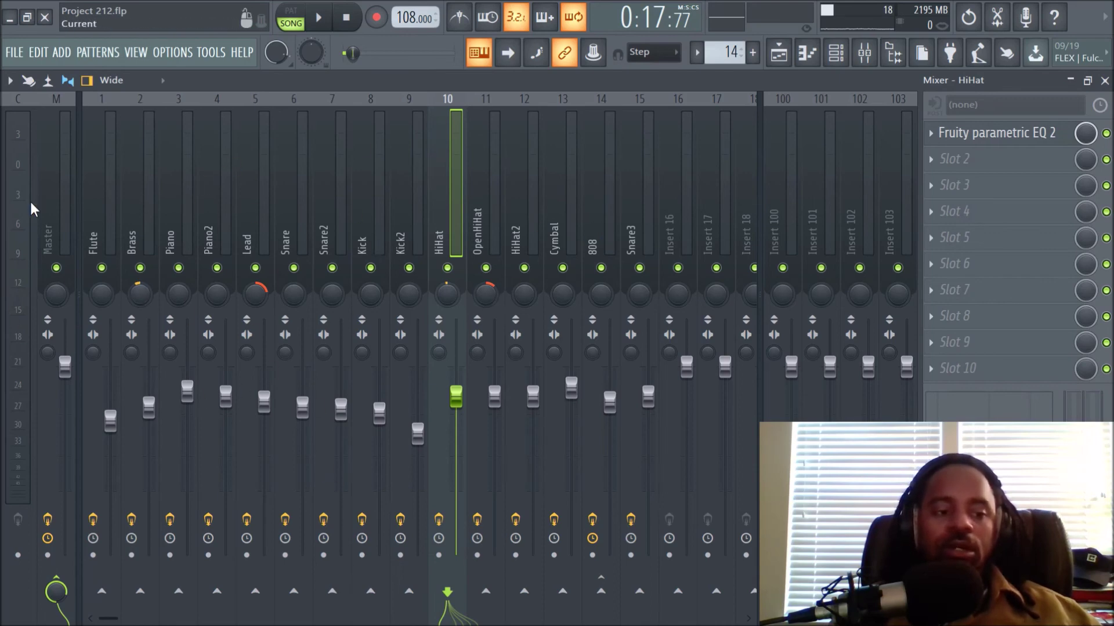
- Check the effect chains of the Master and 808 tracks, and reset the song position to the start in the playlist
click(49, 210)
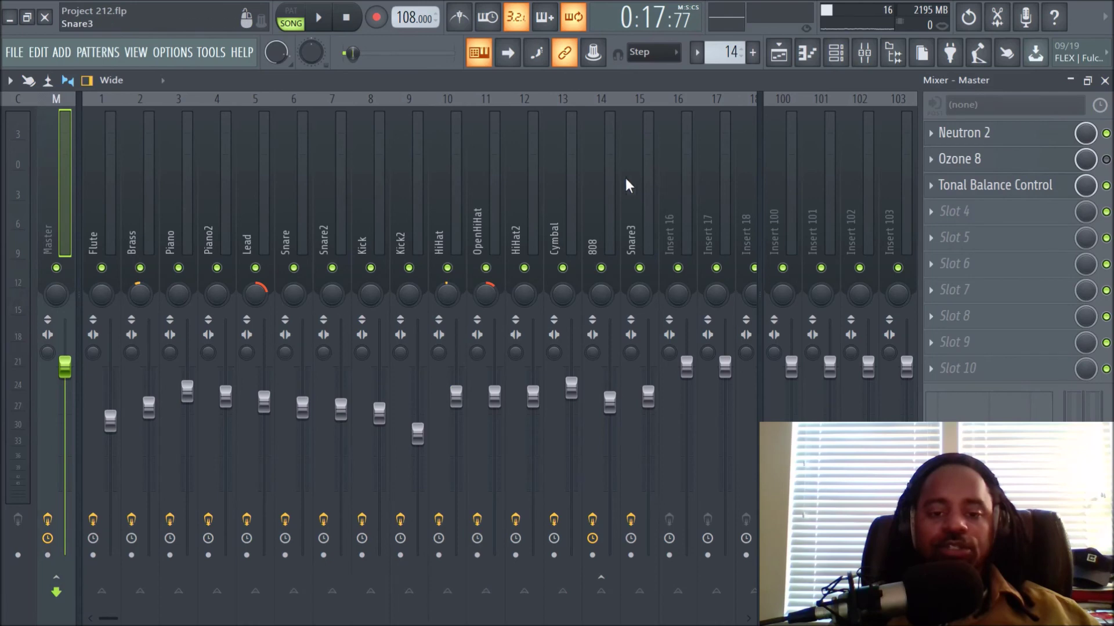
click(588, 196)
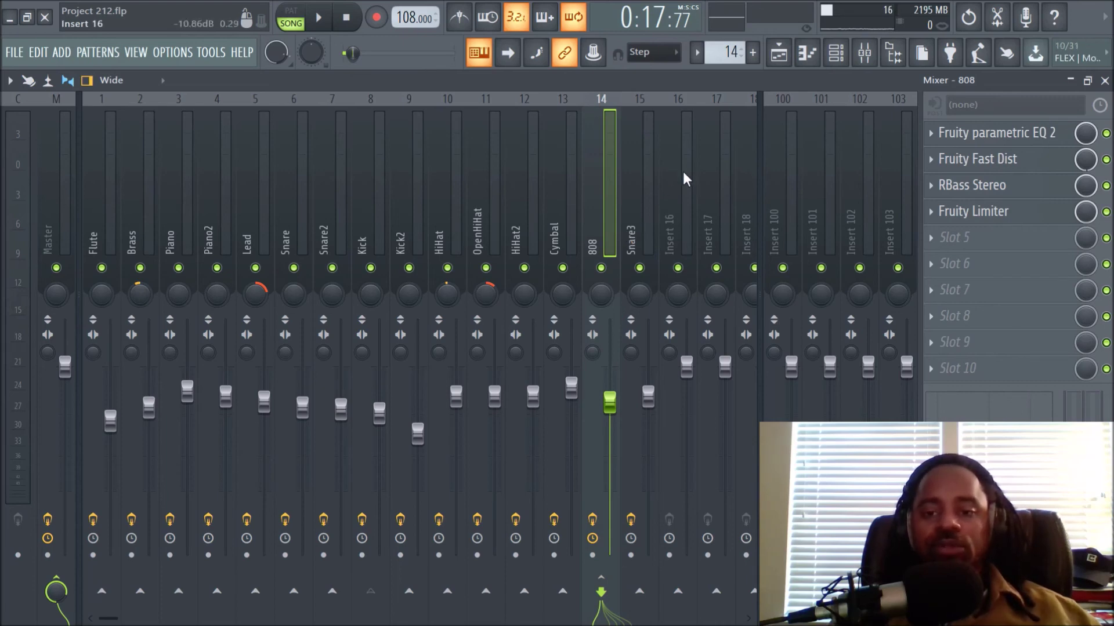
click(779, 53)
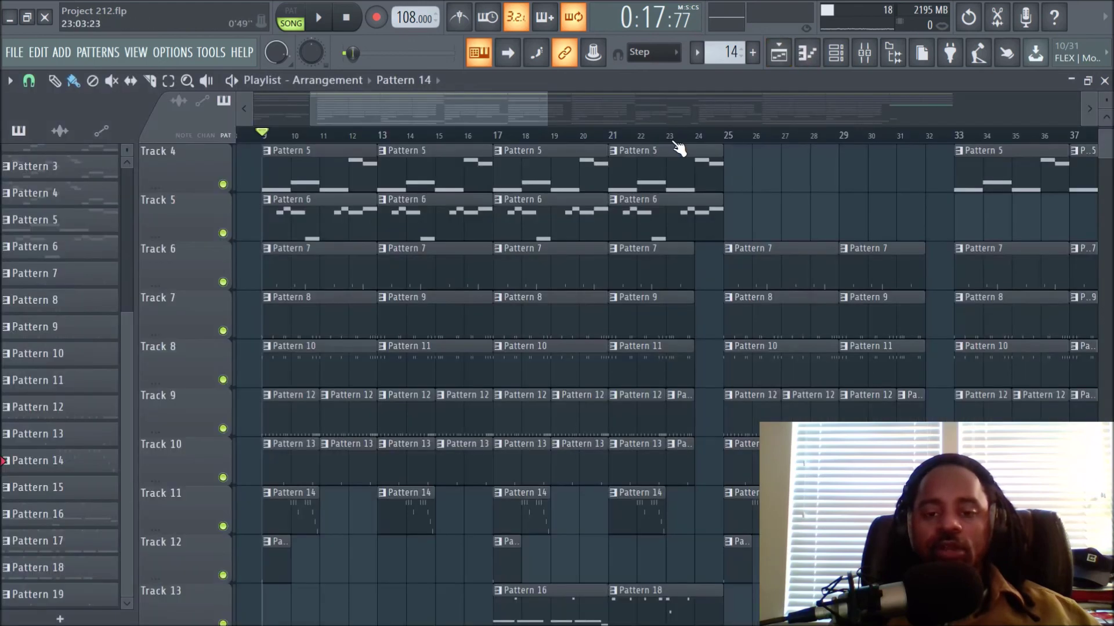
scroll(677, 145, down, 3)
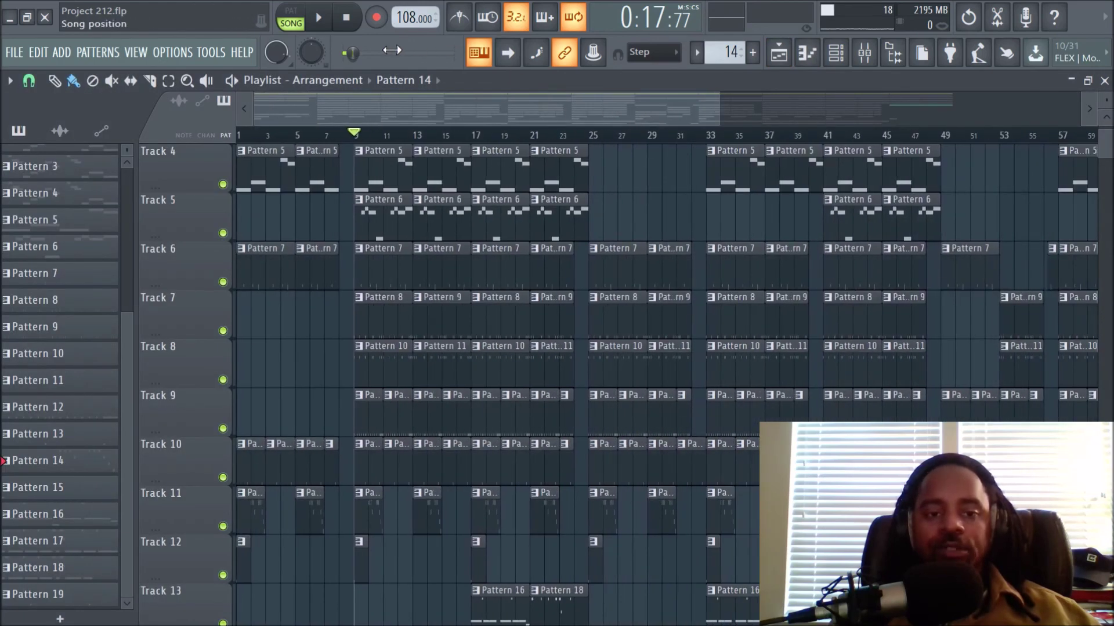
click(347, 18)
scroll(454, 139, up, 2)
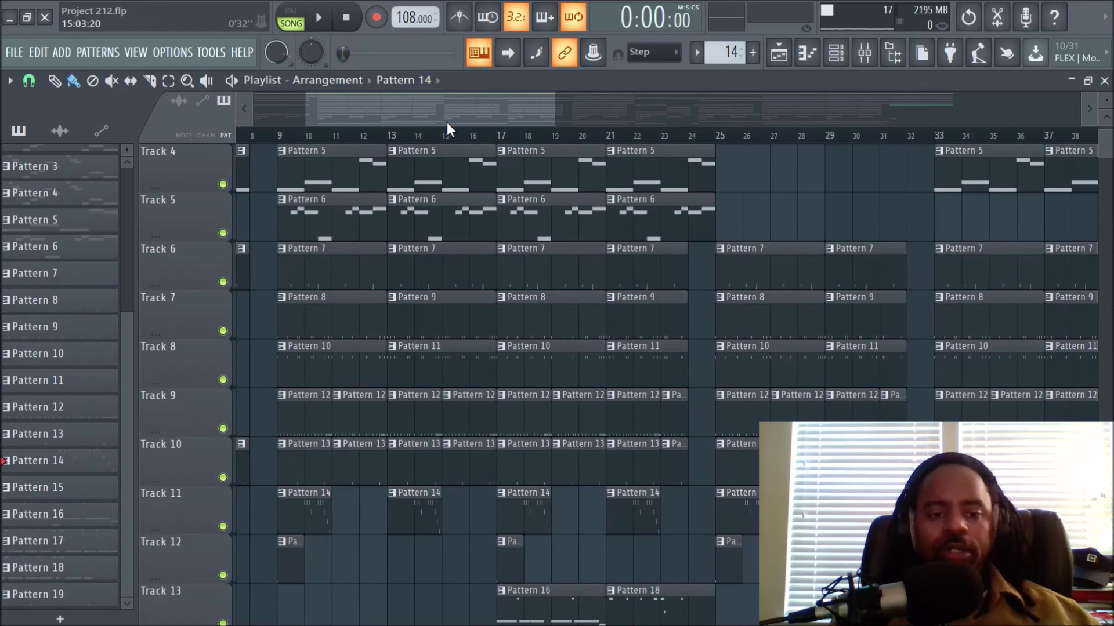
scroll(371, 141, up, 1)
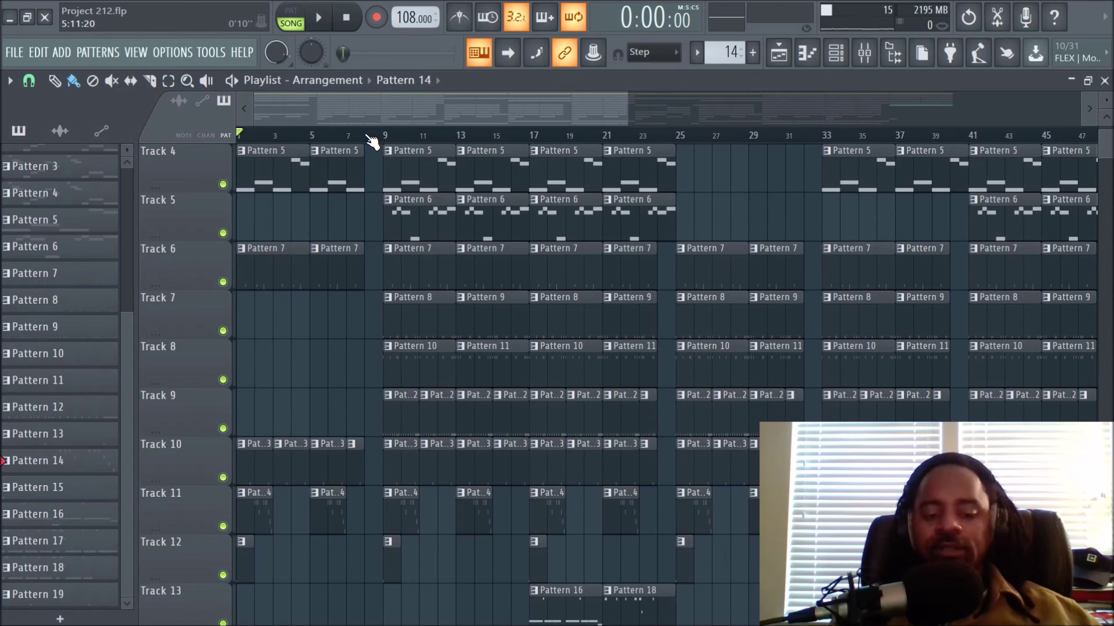
- Review the effect chains of the Lead, Piano2, Piano and Flute tracks in the mixer, and return to the playlist arrangement
click(864, 52)
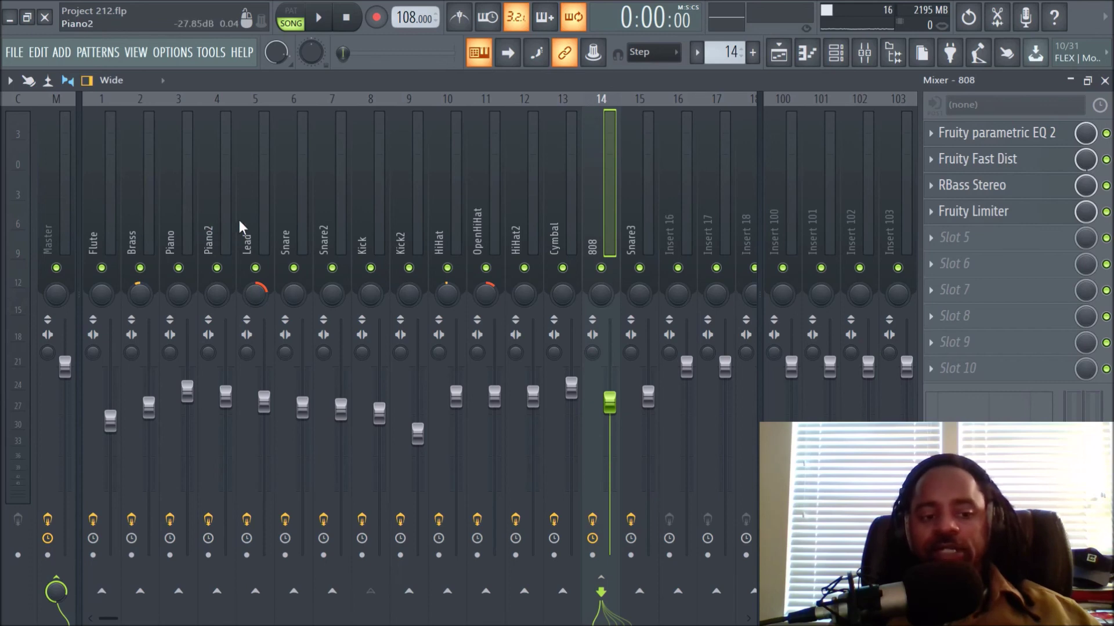
click(255, 221)
click(210, 210)
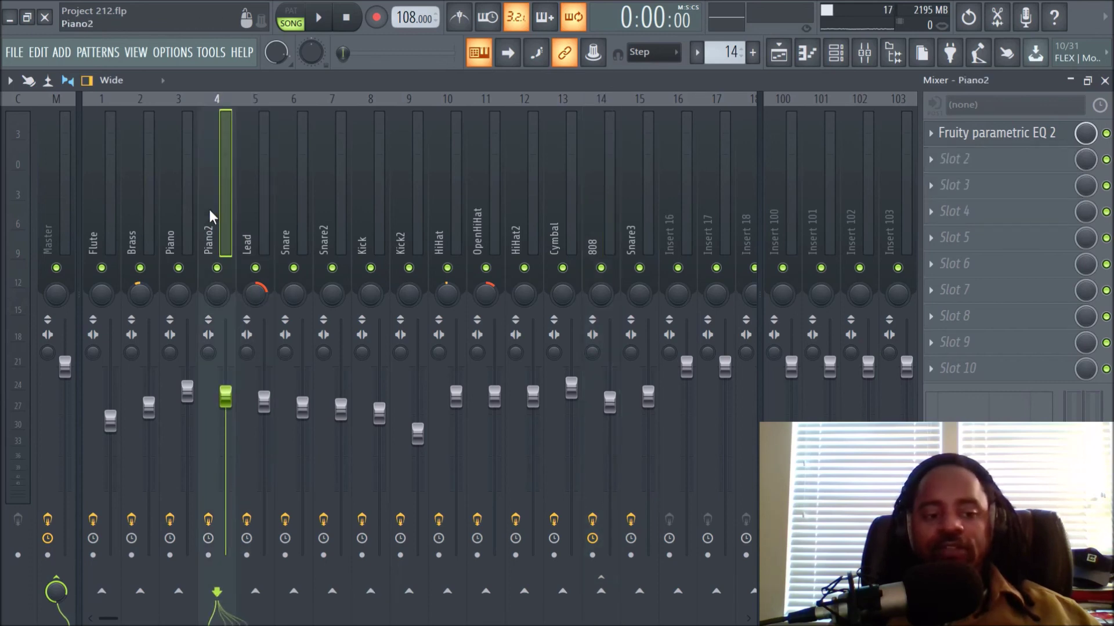
click(181, 206)
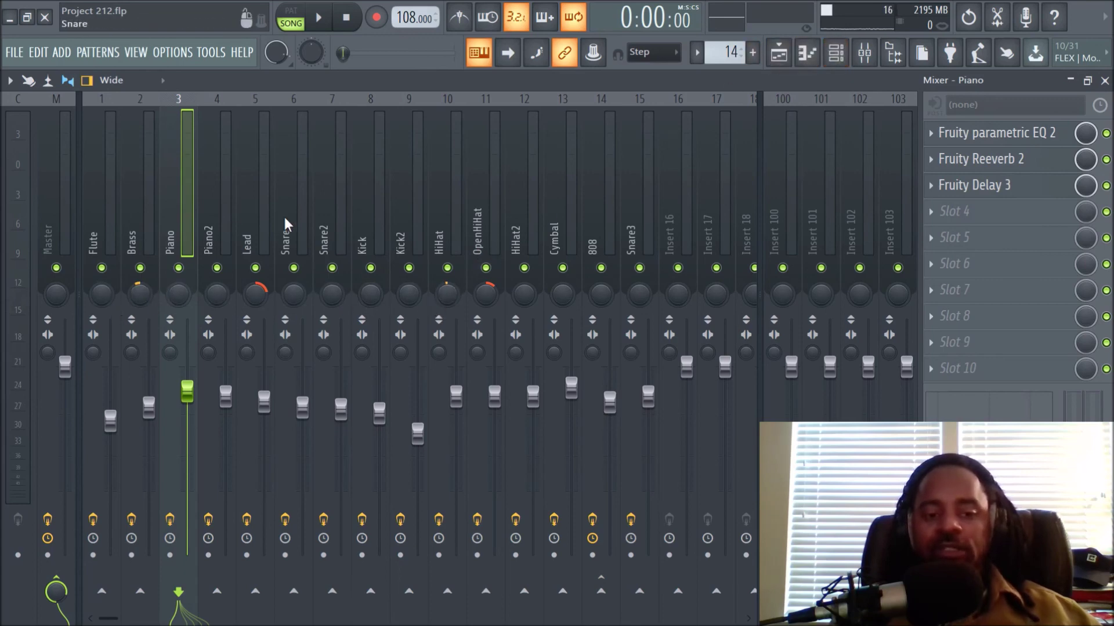
click(107, 214)
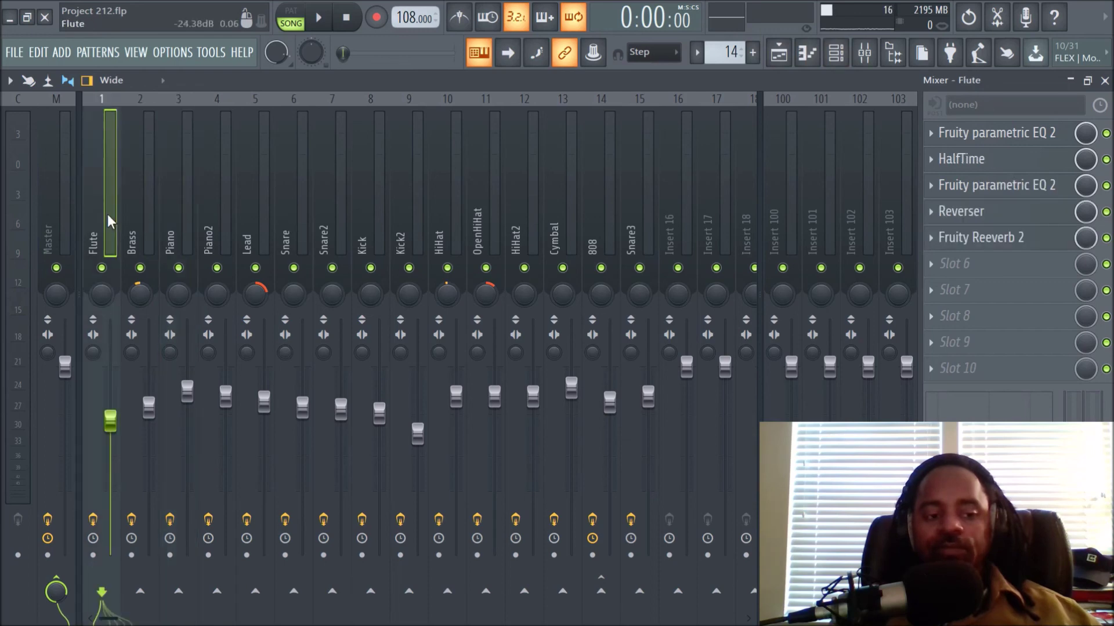
click(793, 54)
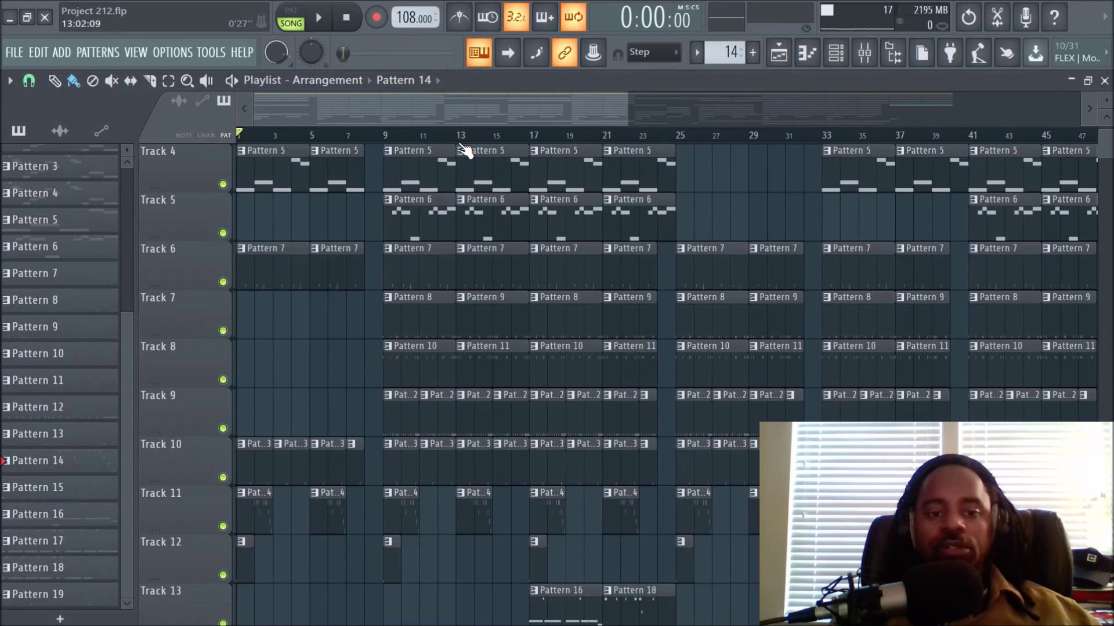
scroll(485, 139, up, 3)
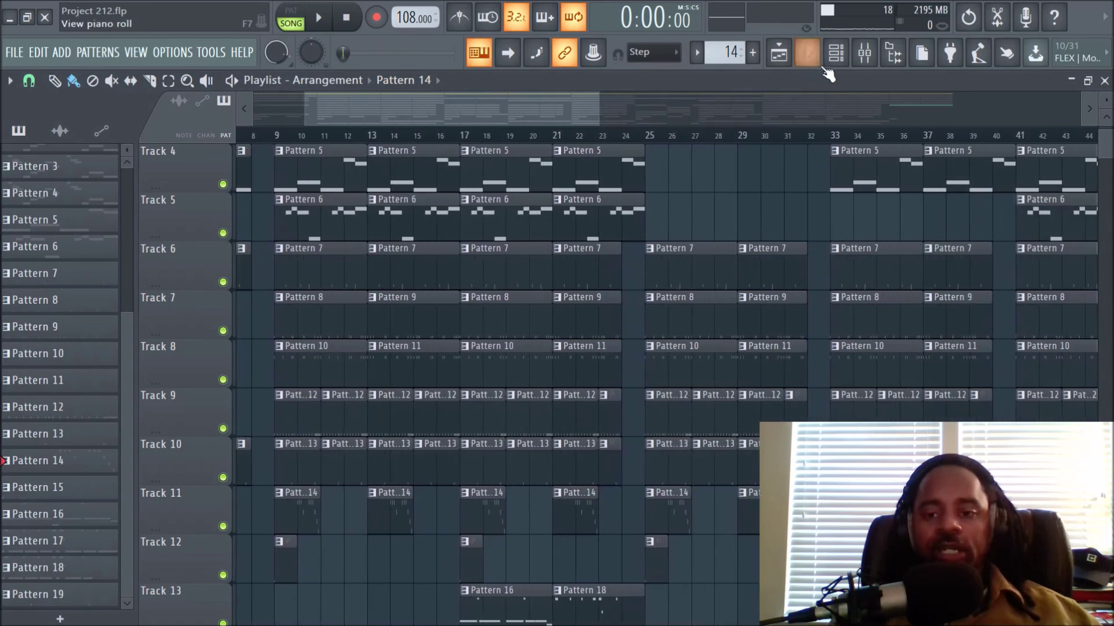
- Restore the maximized mixer to a smaller floating window, and bring the playlist forward to play the song from the start
click(863, 58)
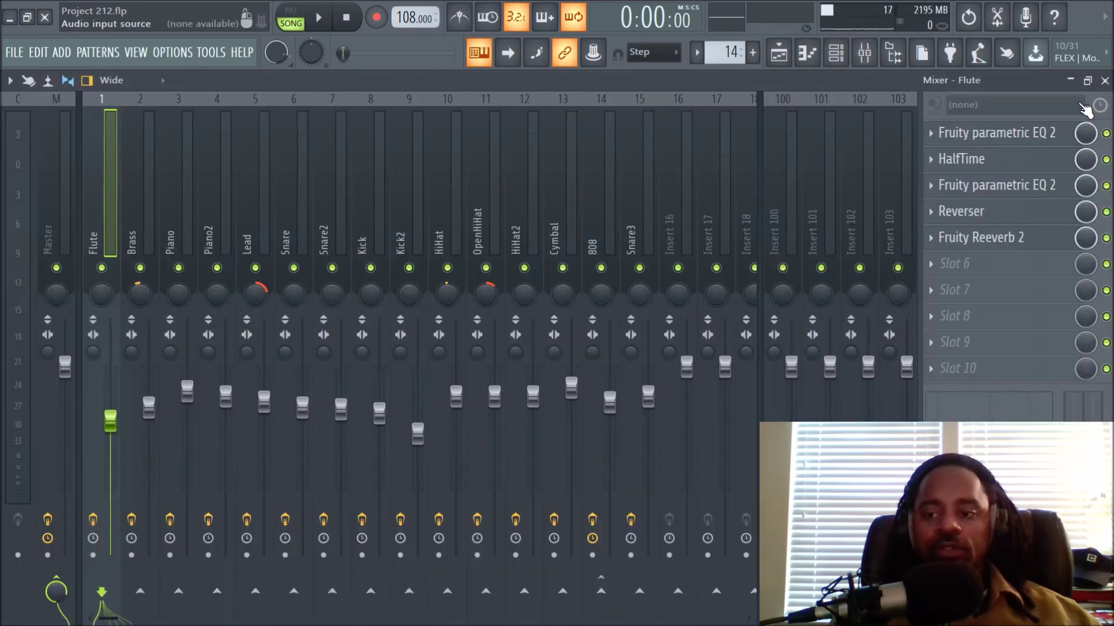
click(1088, 81)
drag(547, 194, 856, 225)
click(665, 536)
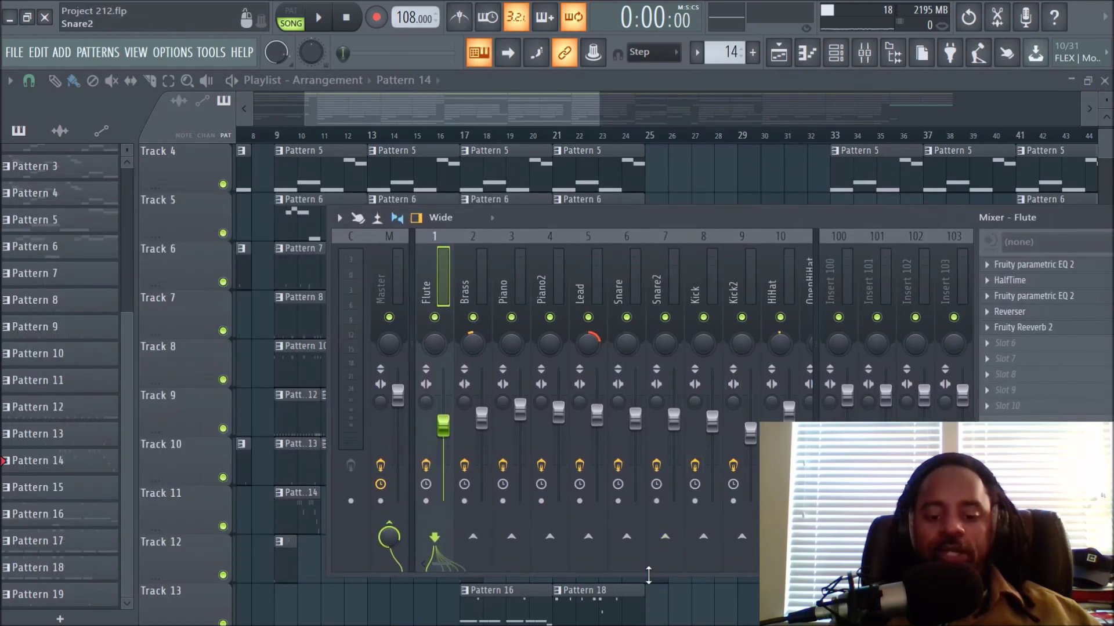
click(433, 124)
key(space)
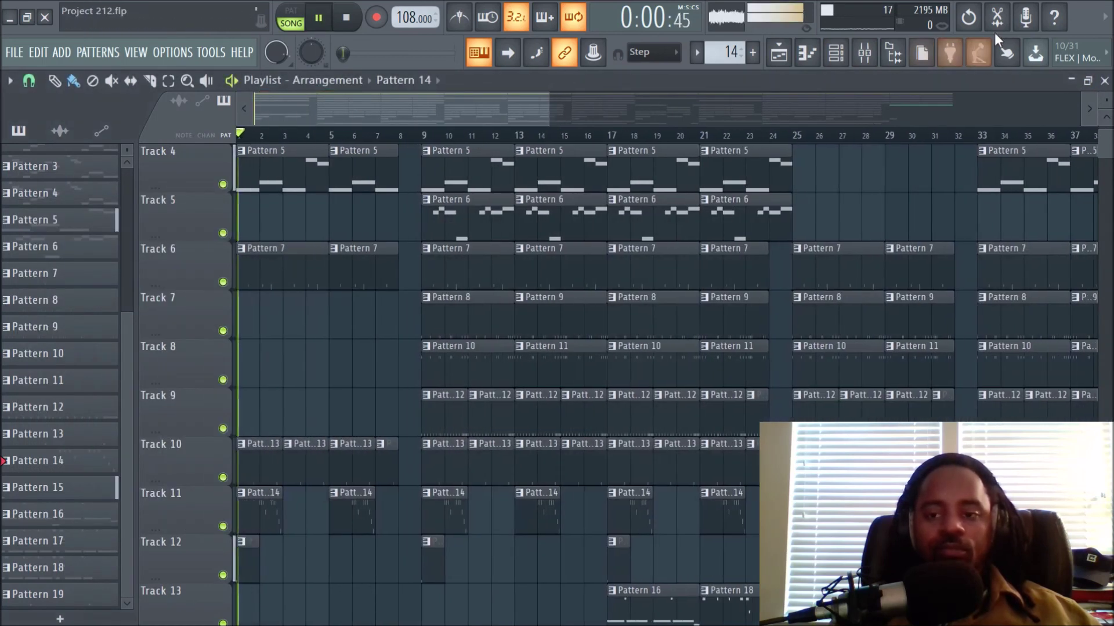
- Open the mixer during playback and place its window beside the opening bars of the arrangement, with more bars of the playlist shown
click(875, 55)
drag(838, 217, 998, 182)
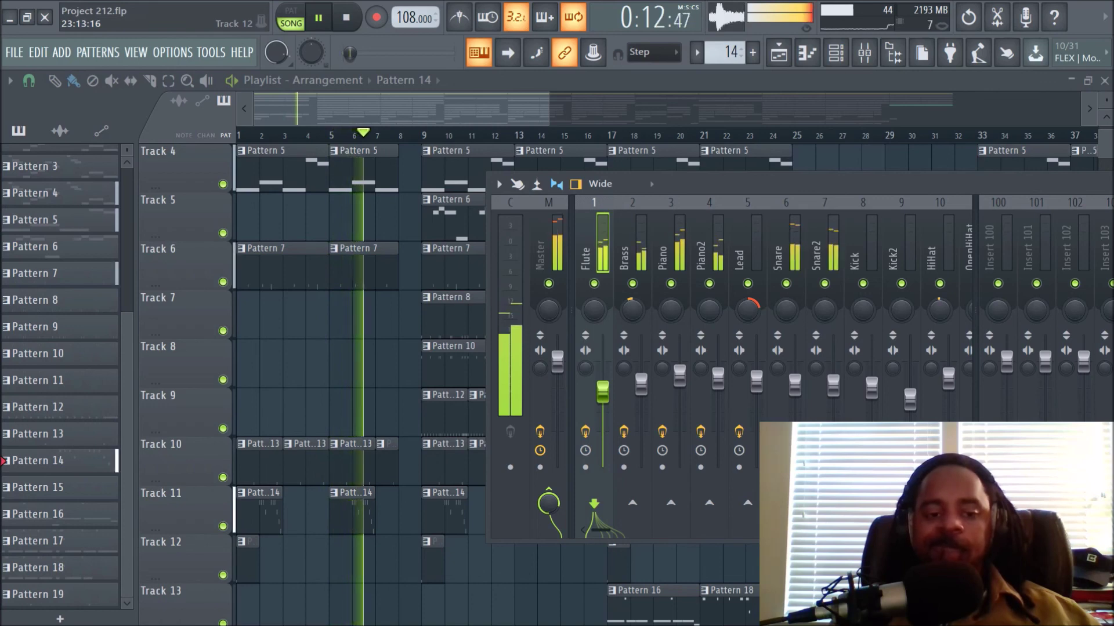
scroll(503, 144, down, 4)
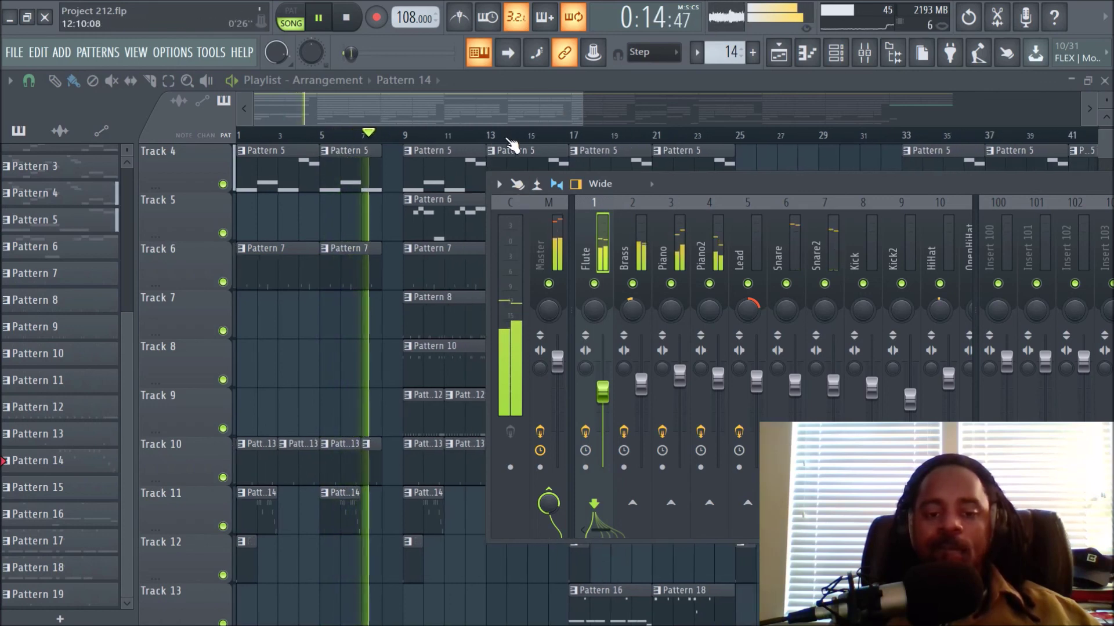
drag(707, 183, 750, 168)
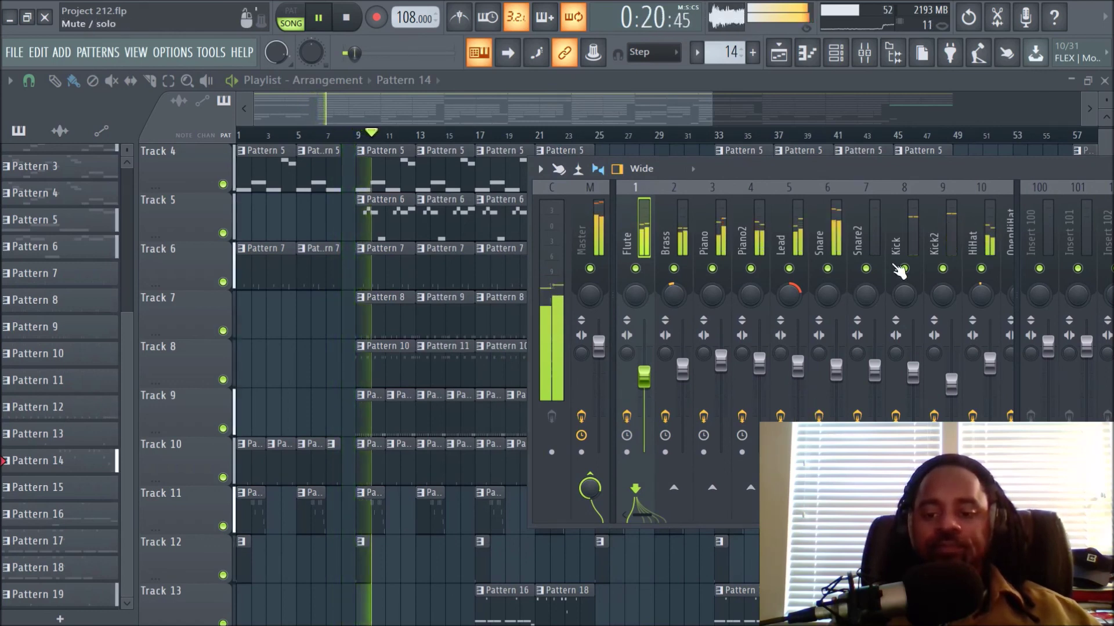
- Examine the level meters of the mixer tracks from Flute through Snare3 while the song plays
scroll(899, 272, down, 3)
scroll(899, 272, up, 3)
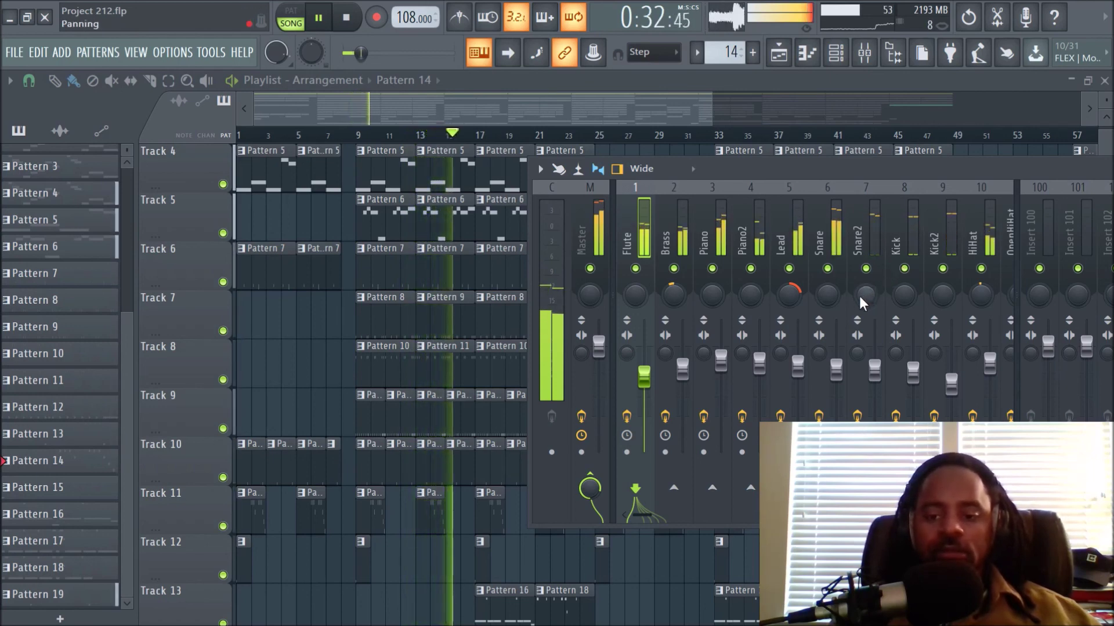
scroll(803, 234, down, 3)
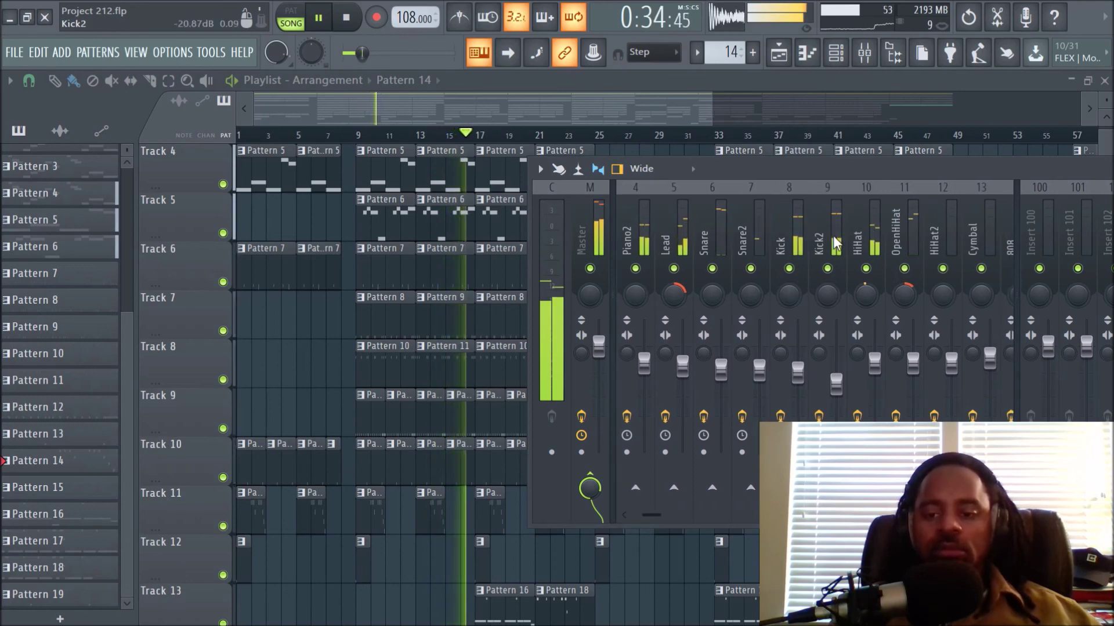
scroll(850, 240, down, 3)
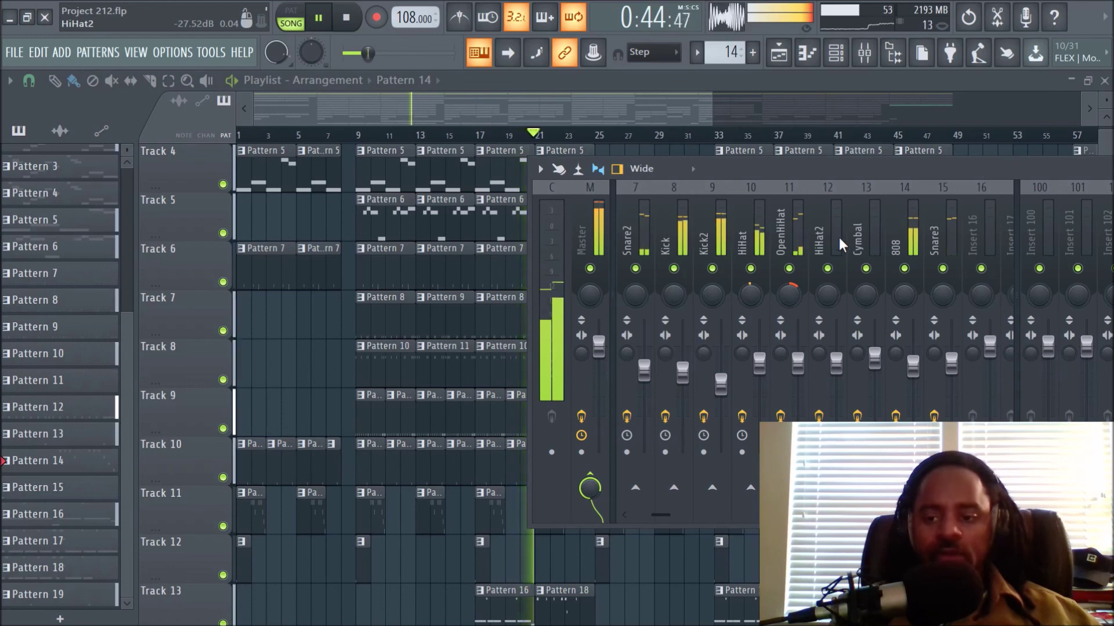
scroll(838, 237, right, 3)
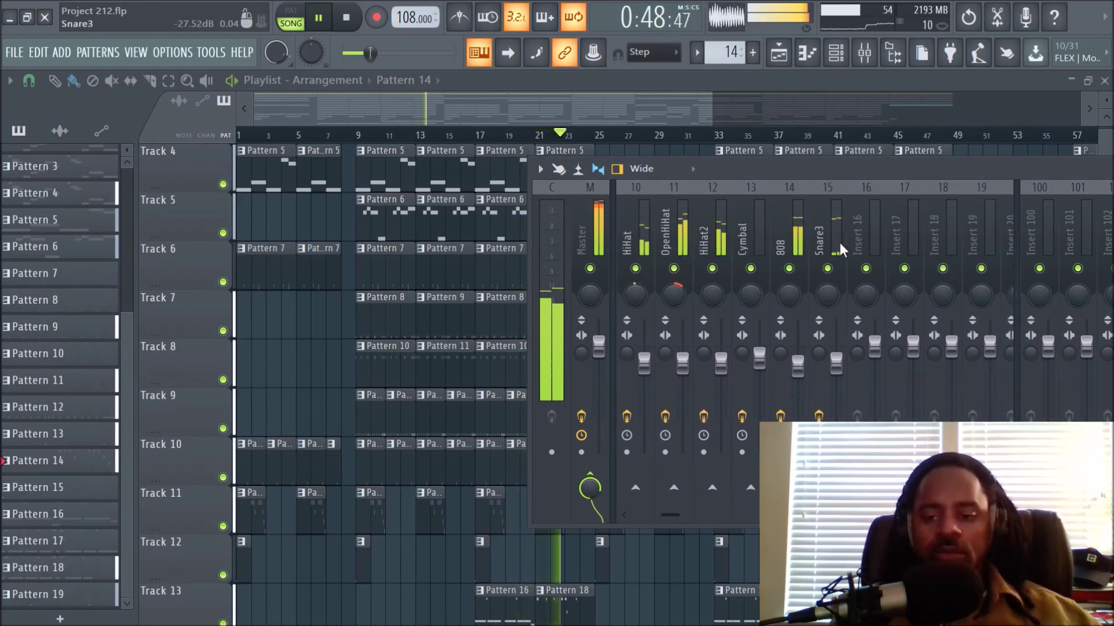
scroll(840, 243, left, 3)
scroll(783, 162, left, 3)
- Move the mixer farther off the arrangement and review the upper playlist tracks alongside the Flute to HiHat meters
drag(783, 162, 888, 171)
scroll(874, 238, left, 3)
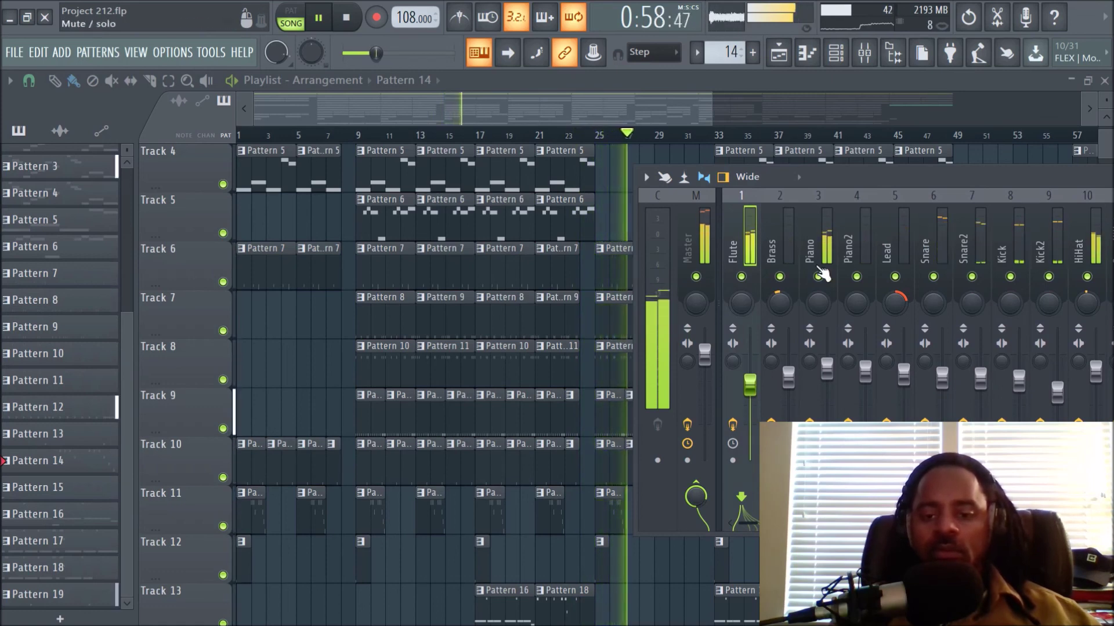
scroll(596, 287, up, 3)
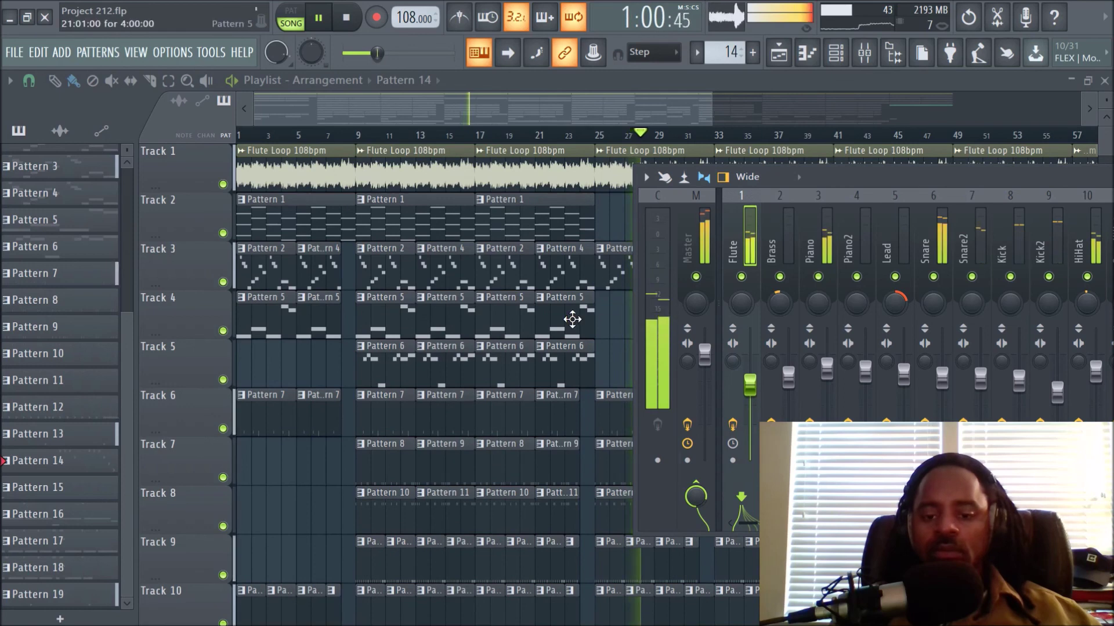
scroll(615, 250, down, 1)
- Move the mixer back into full view, save the project with playback stopped, and maximize the mixer window
drag(845, 179, 467, 245)
key(ctrl+s)
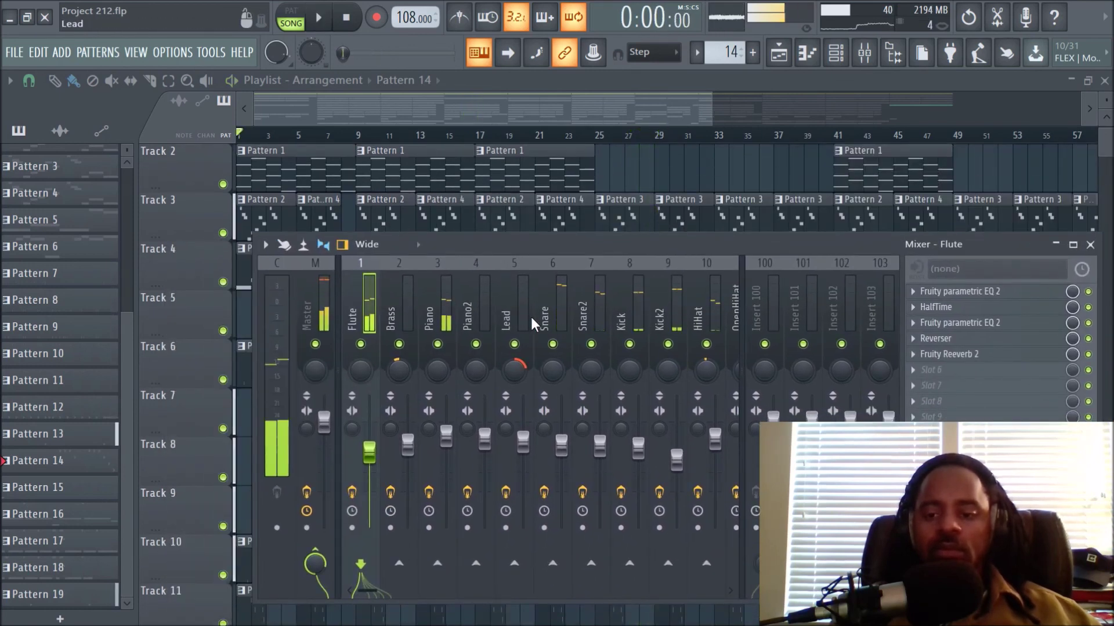
click(1074, 246)
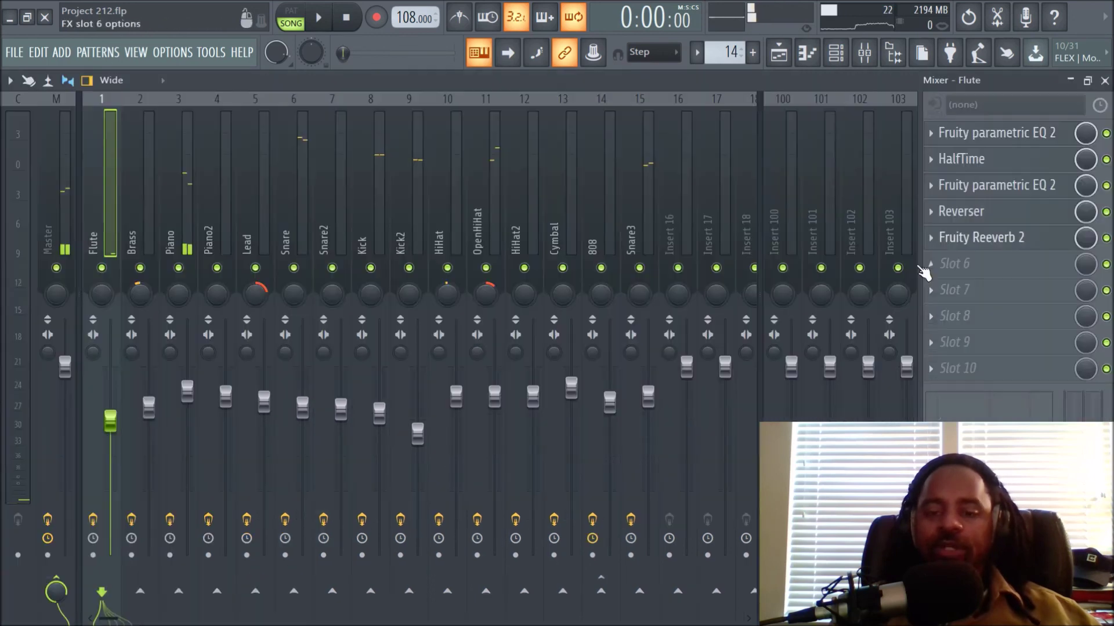